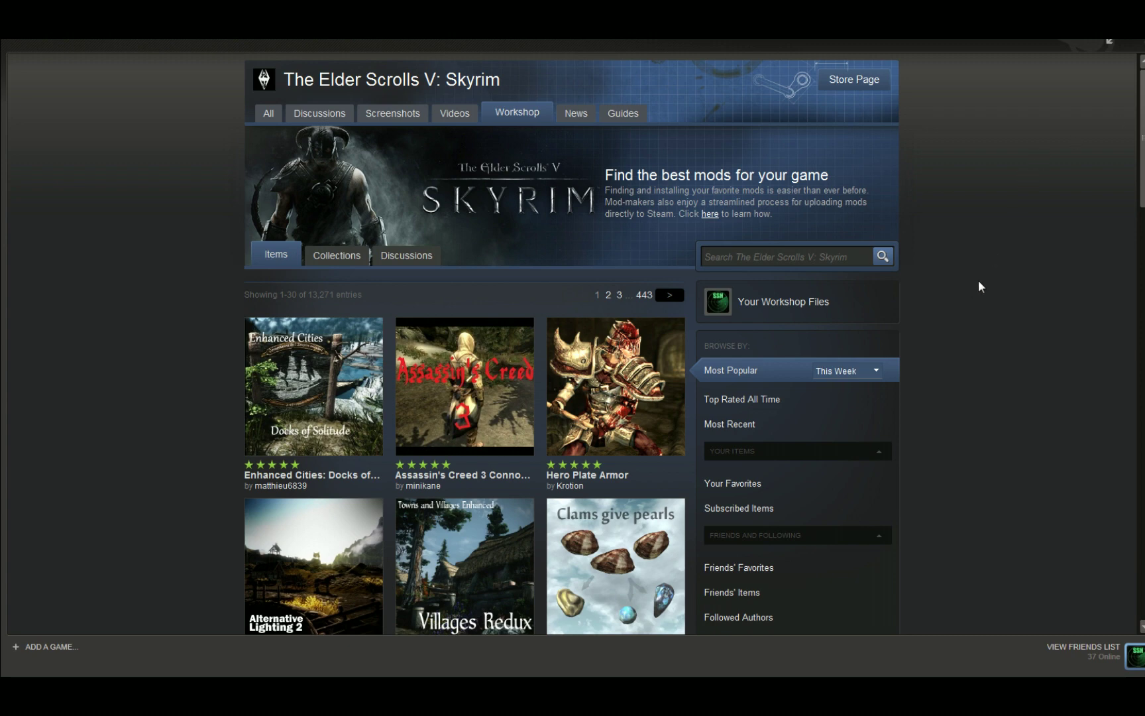
# Browse this week's most popular Skyrim mods and the category filters in the Steam Workshop
pyautogui.scroll(-3, 979, 281)
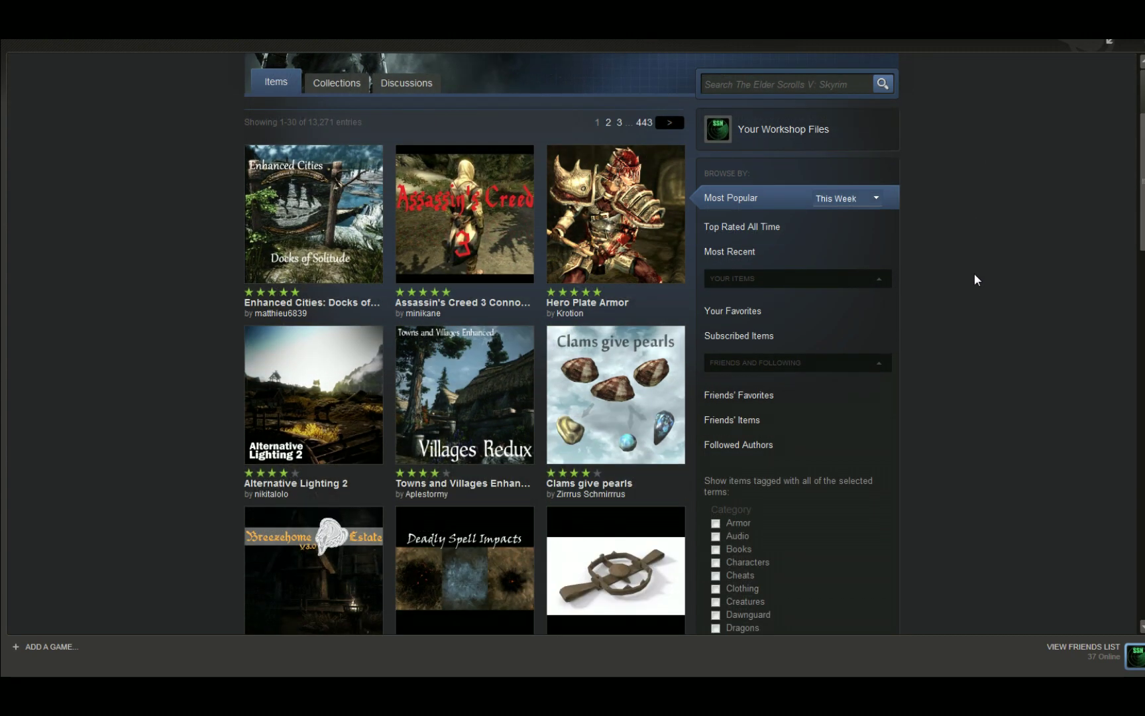
pyautogui.scroll(-3, 627, 205)
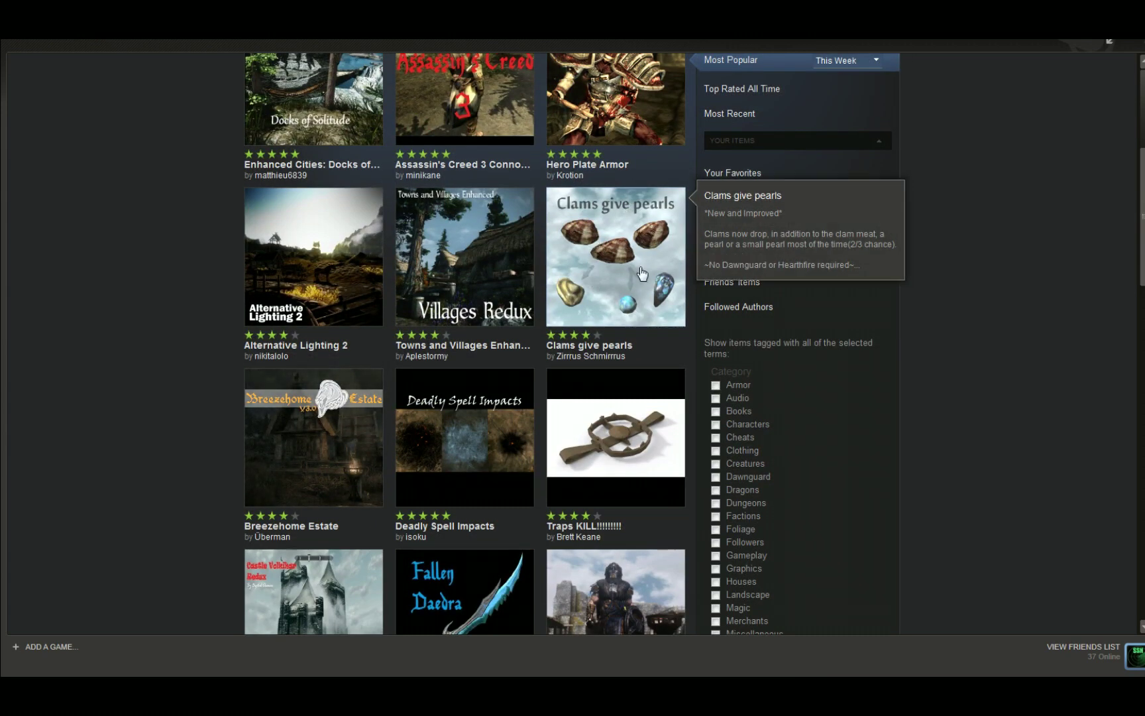
pyautogui.scroll(-1, 639, 272)
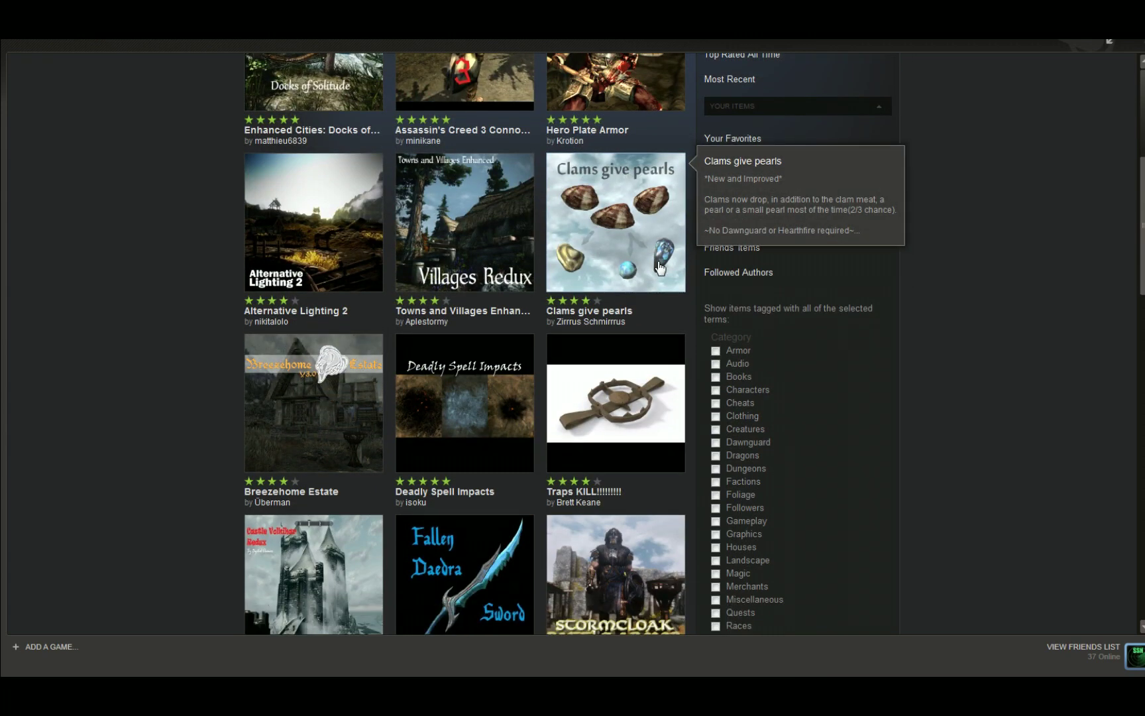
pyautogui.scroll(-3, 424, 286)
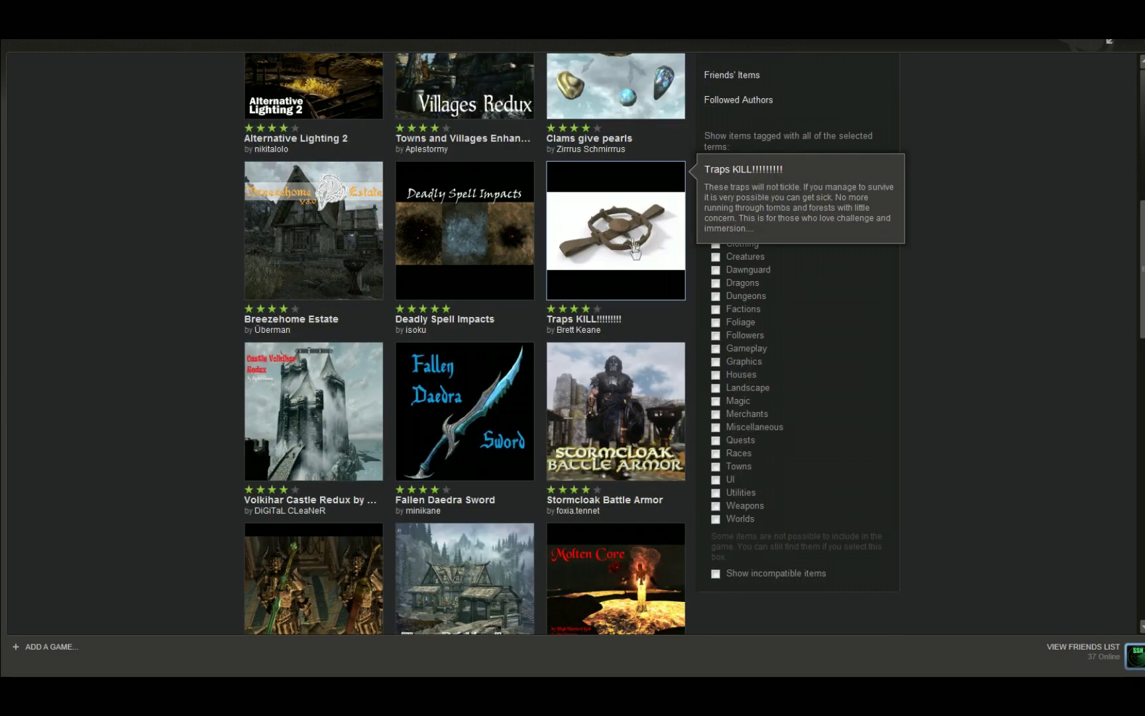
pyautogui.scroll(-1, 407, 277)
pyautogui.scroll(-2, 345, 311)
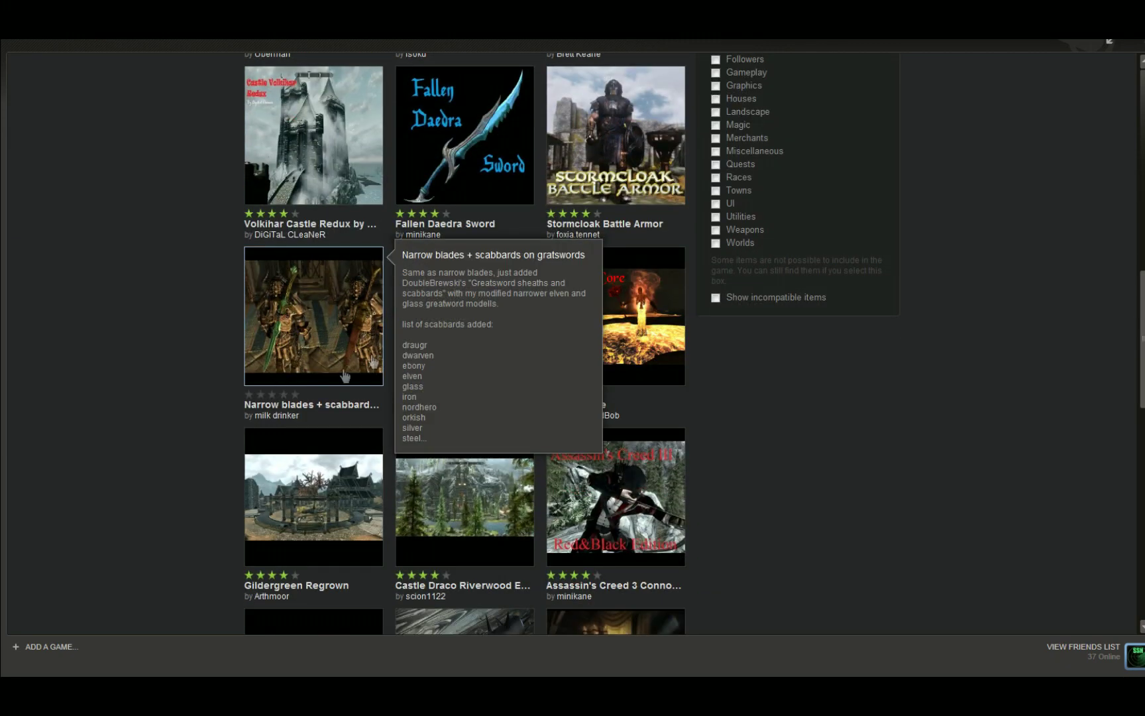
pyautogui.scroll(-1, 343, 340)
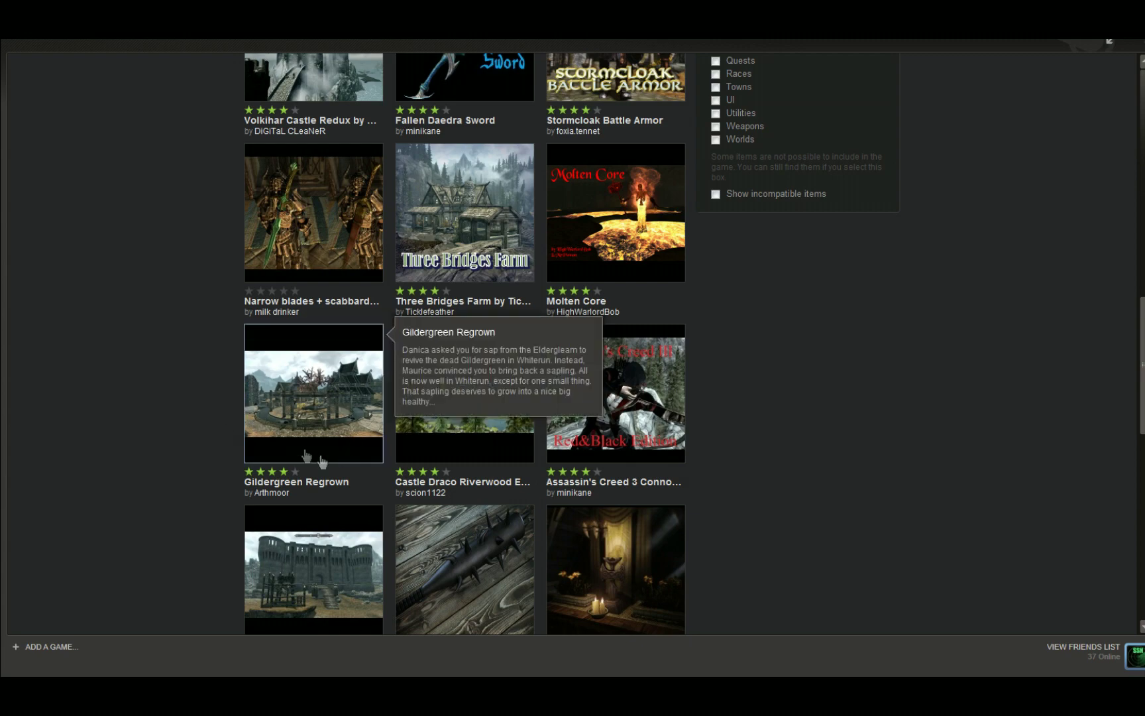
pyautogui.scroll(-2, 463, 411)
pyautogui.scroll(-2, 489, 464)
pyautogui.scroll(-6, 838, 465)
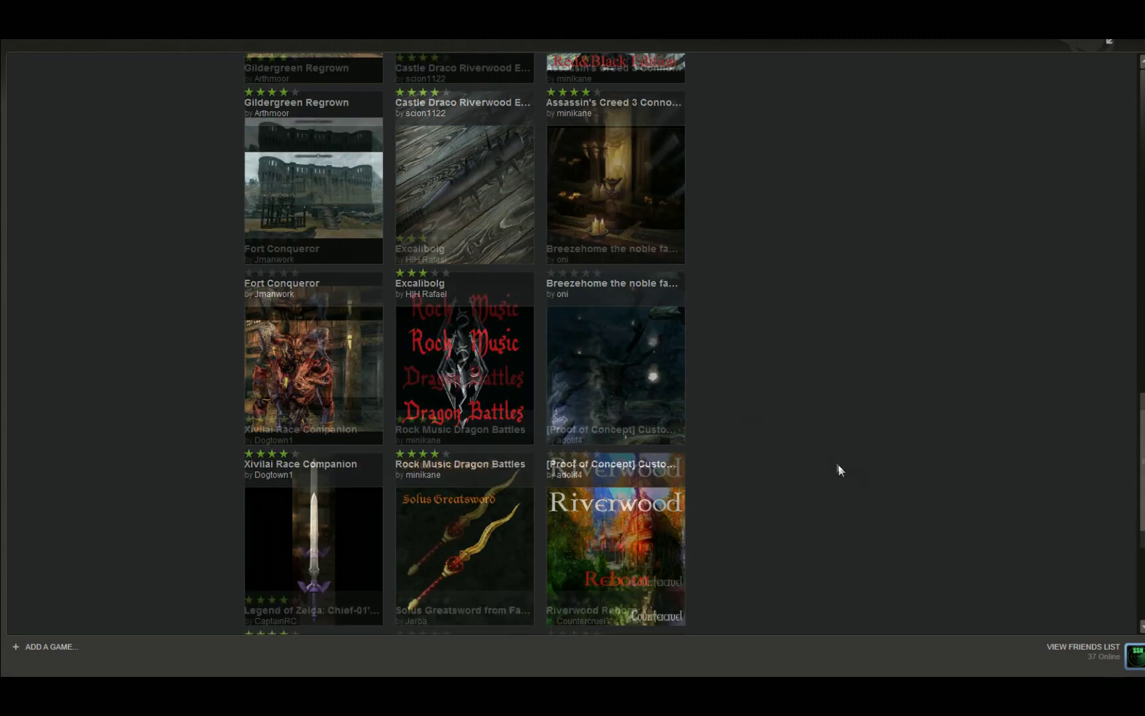
pyautogui.scroll(3, 824, 438)
pyautogui.scroll(3, 824, 439)
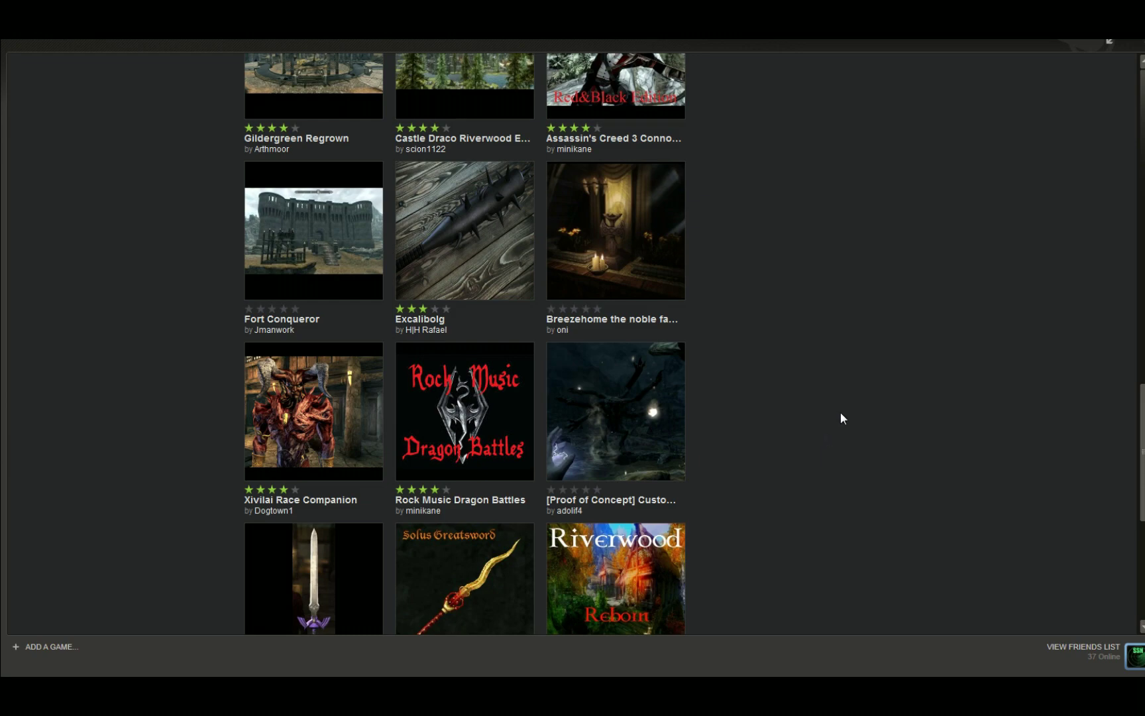
pyautogui.scroll(10, 839, 411)
pyautogui.scroll(6, 938, 287)
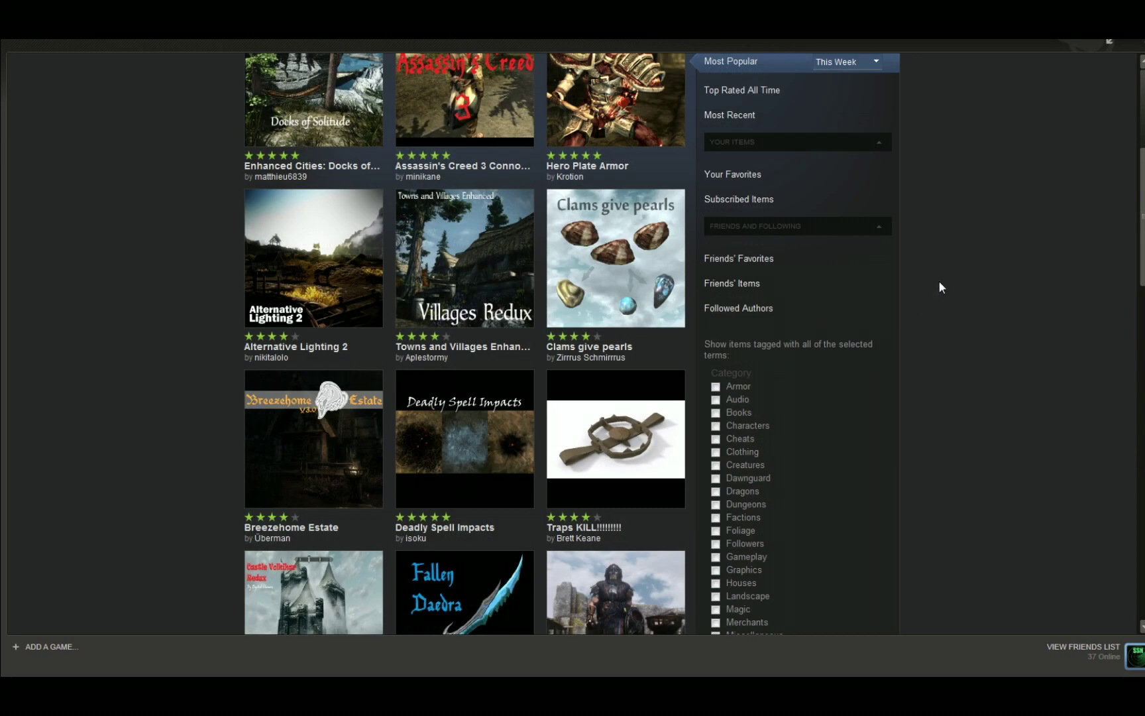
pyautogui.scroll(-2, 938, 287)
pyautogui.scroll(-1, 939, 287)
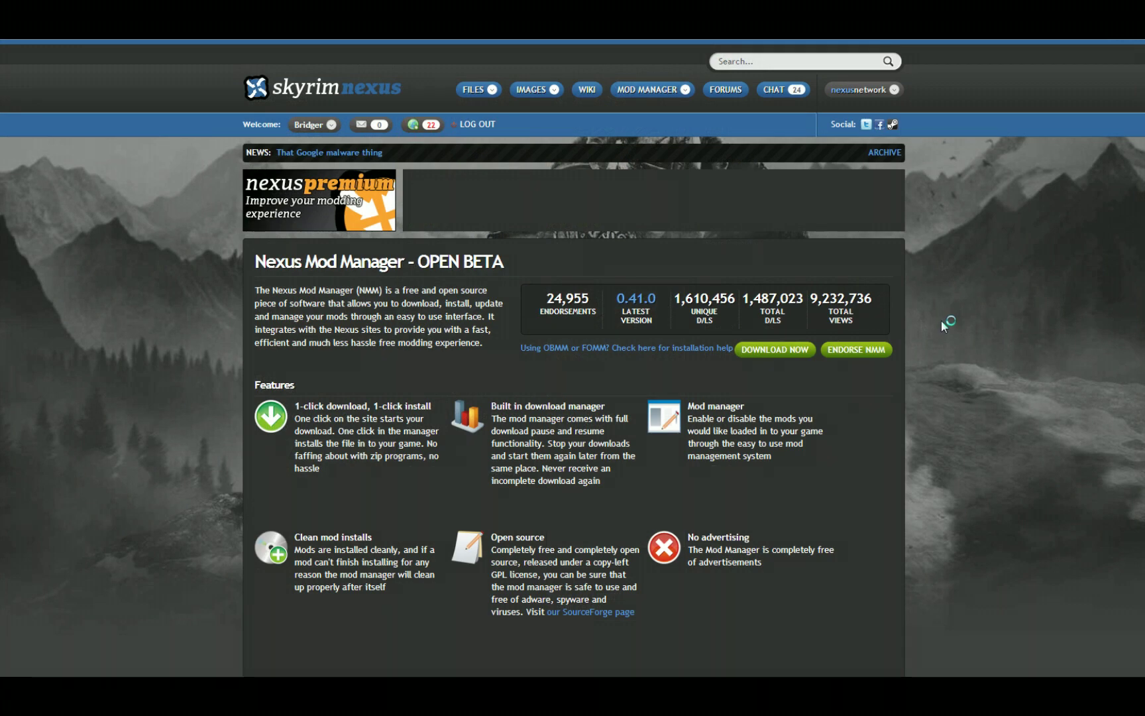
# Highlight the Mod Isolation section in the Mod Organizer description on Skyrim Nexus and clear the selection
pyautogui.scroll(-3, 937, 312)
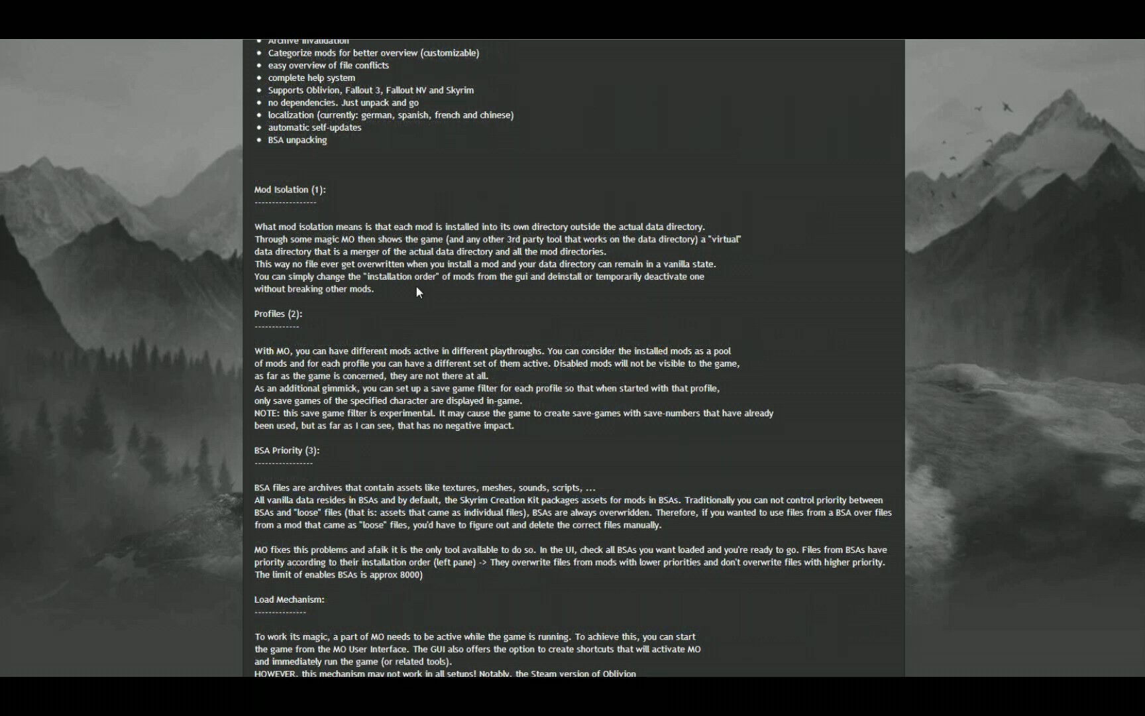
pyautogui.moveTo(400, 283); pyautogui.dragTo(458, 207)
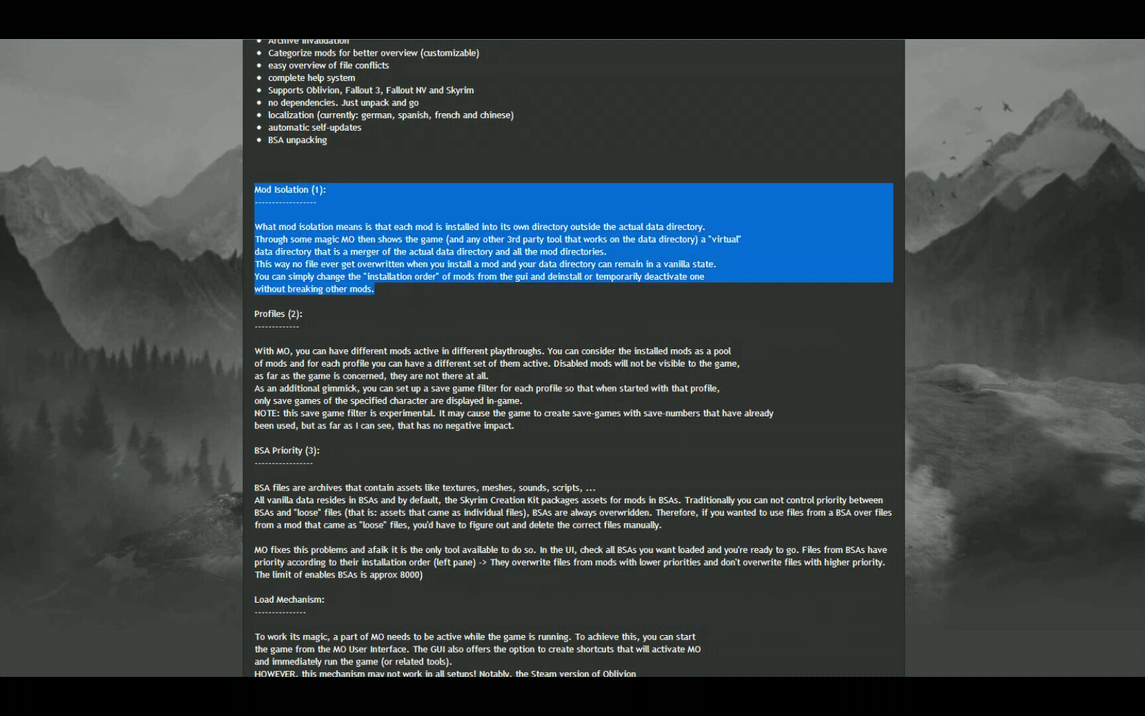
pyautogui.click(467, 196)
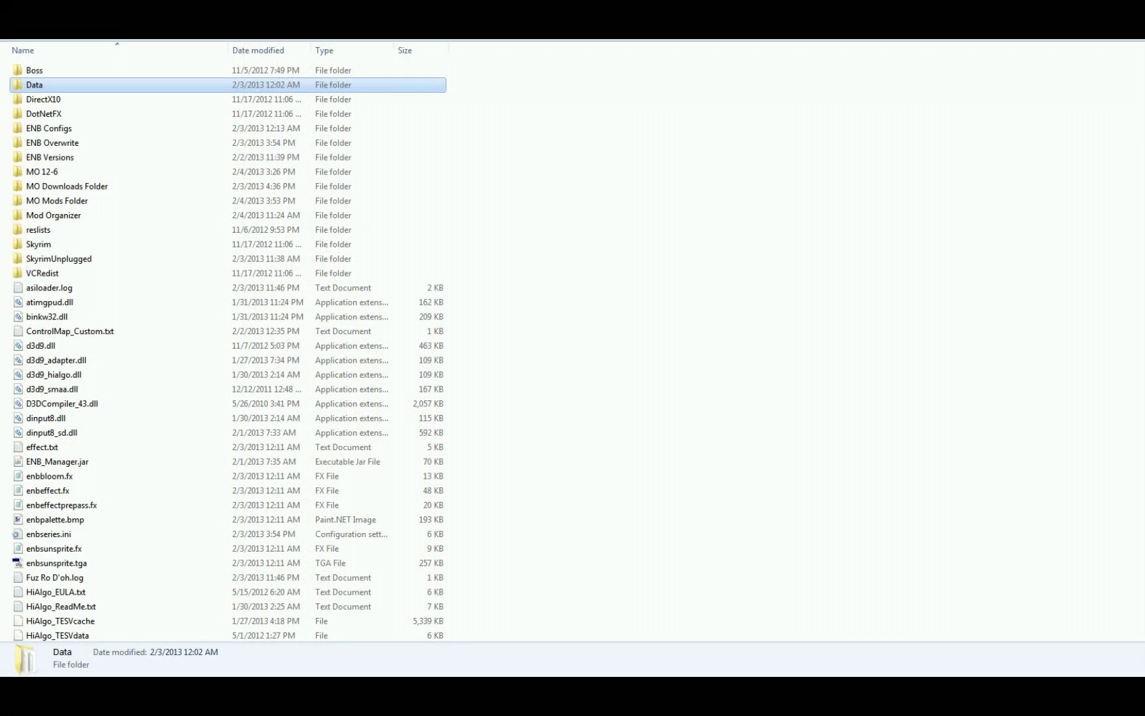
# Open the Data folder inside the Skyrim game directory in Windows Explorer
pyautogui.doubleClick(61, 85)
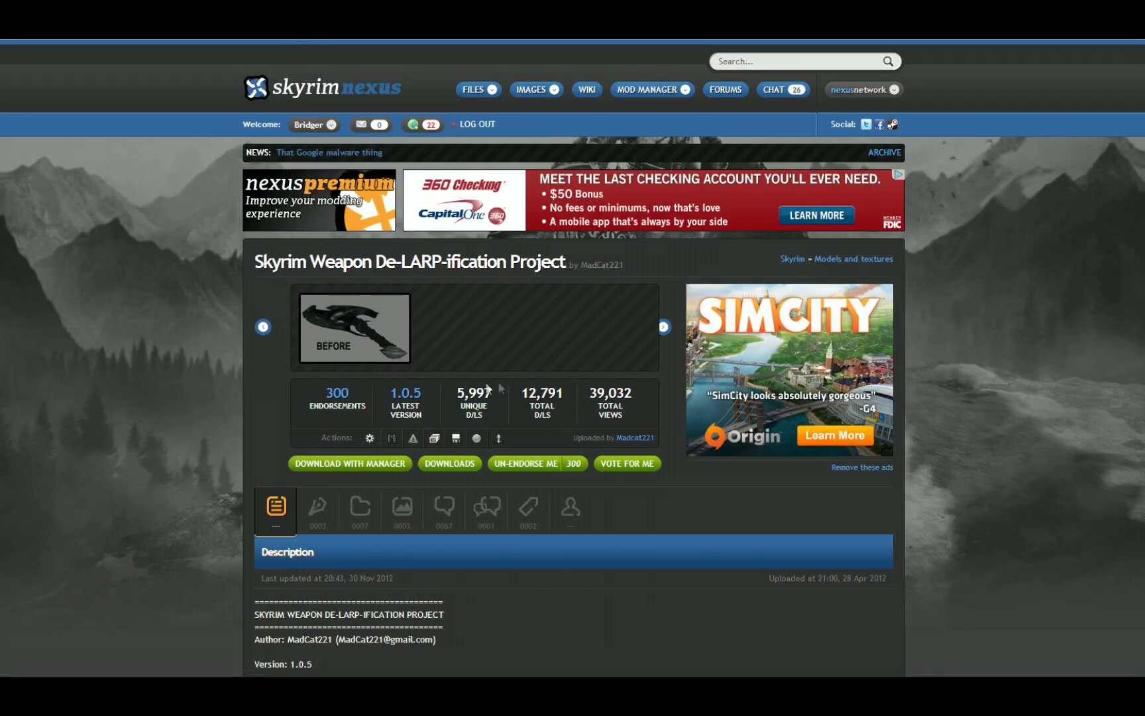
# View enlarged preview images of the Skyrim Weapon De-LARP-ification Project and the Greatsword sheaths and scabbards mods on Skyrim Nexus
pyautogui.click(341, 338)
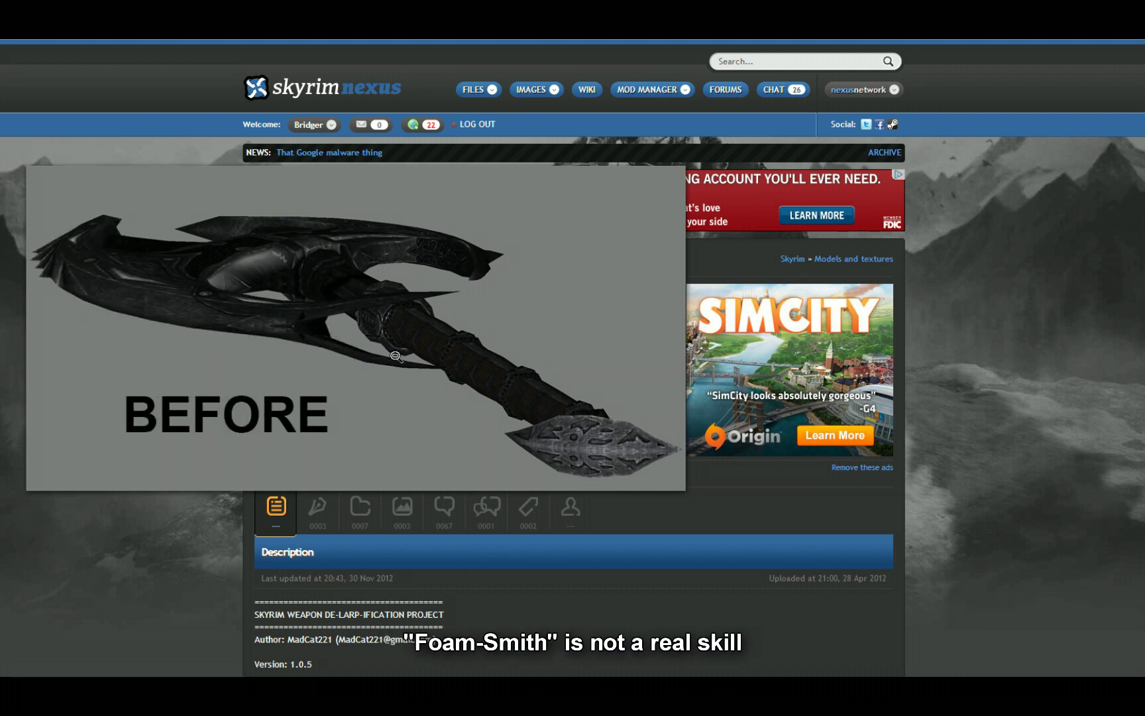
pyautogui.click(411, 307)
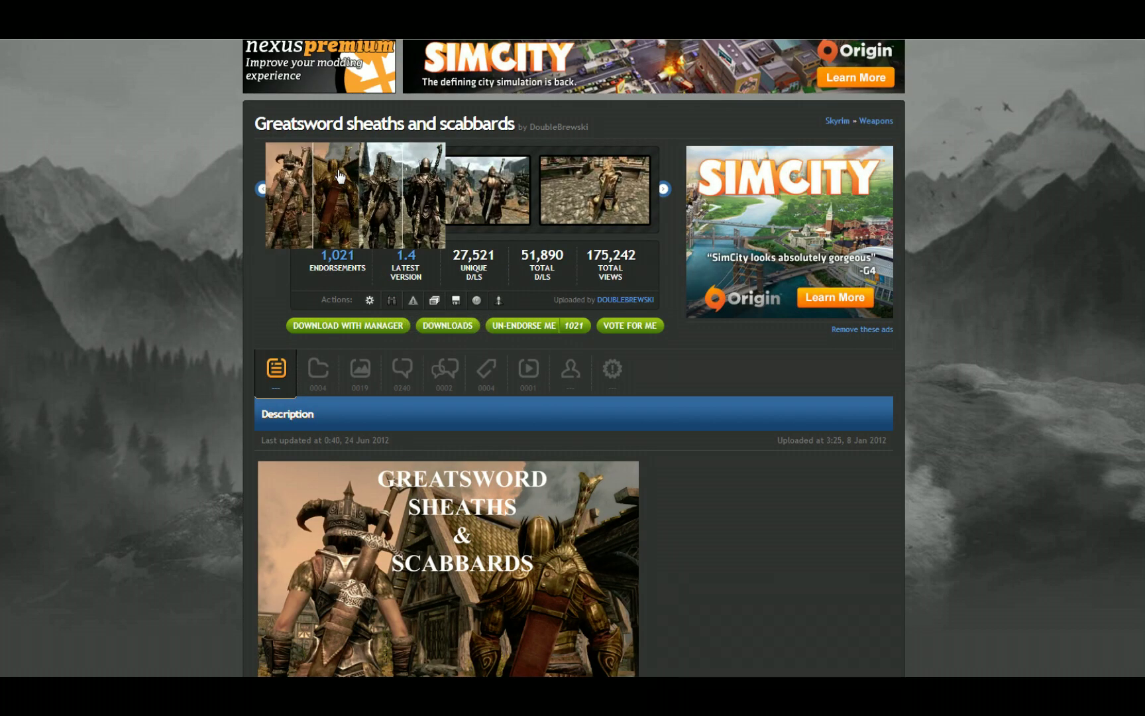
pyautogui.click(383, 212)
pyautogui.click(383, 212)
pyautogui.click(502, 189)
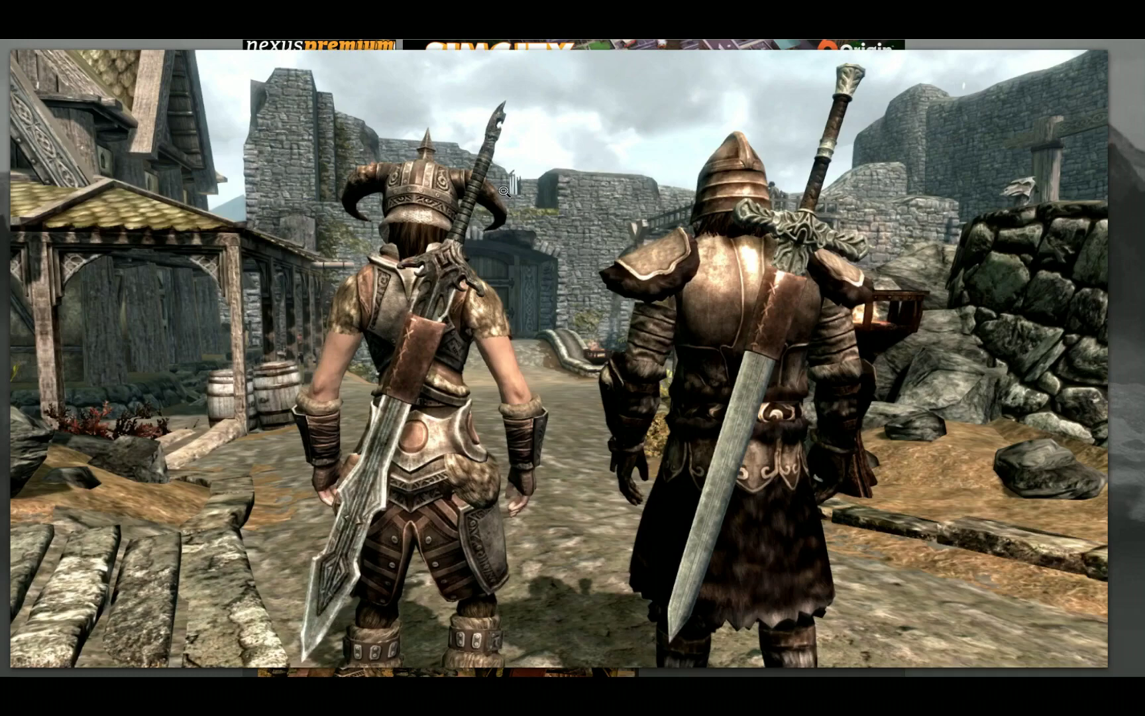
pyautogui.click(506, 206)
pyautogui.click(590, 198)
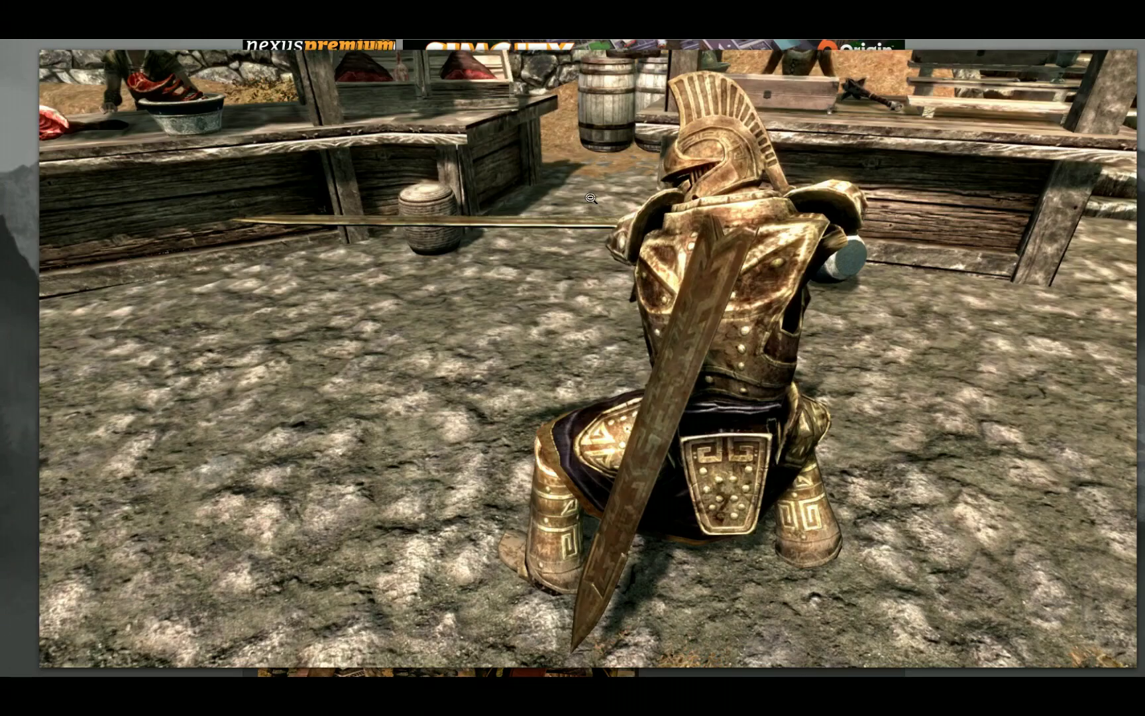
pyautogui.click(501, 260)
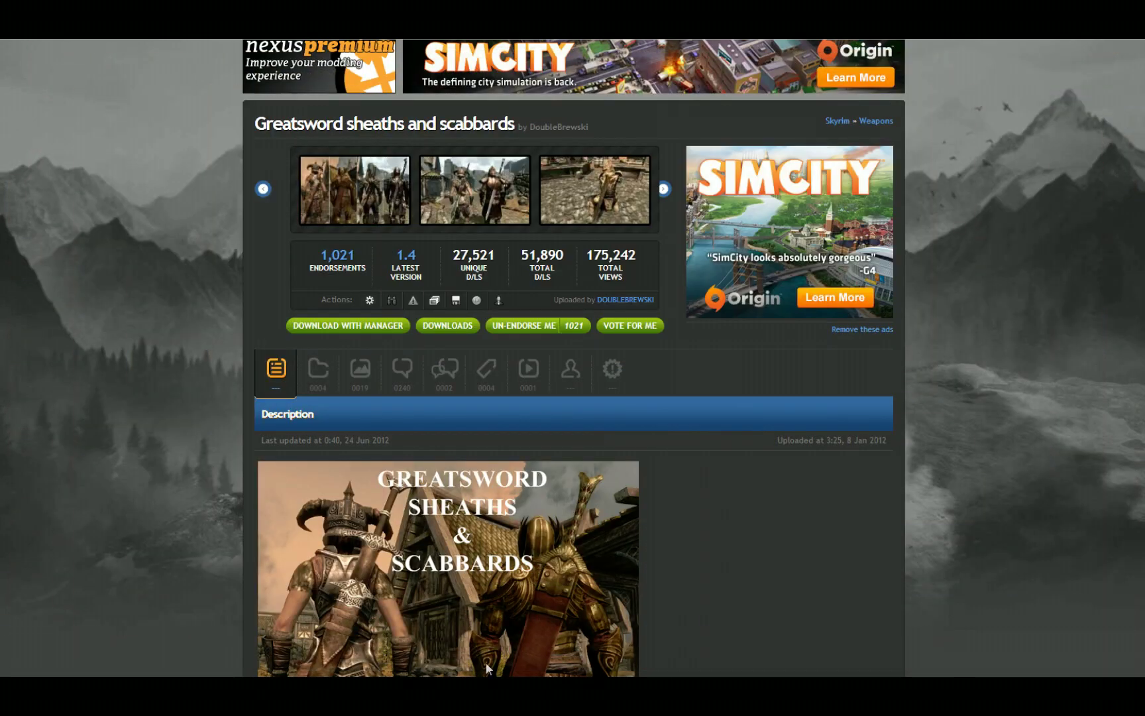
# Bring up both mods' mesh folder windows side by side and go back up to their parent folders containing the weapons folder
pyautogui.click(298, 702)
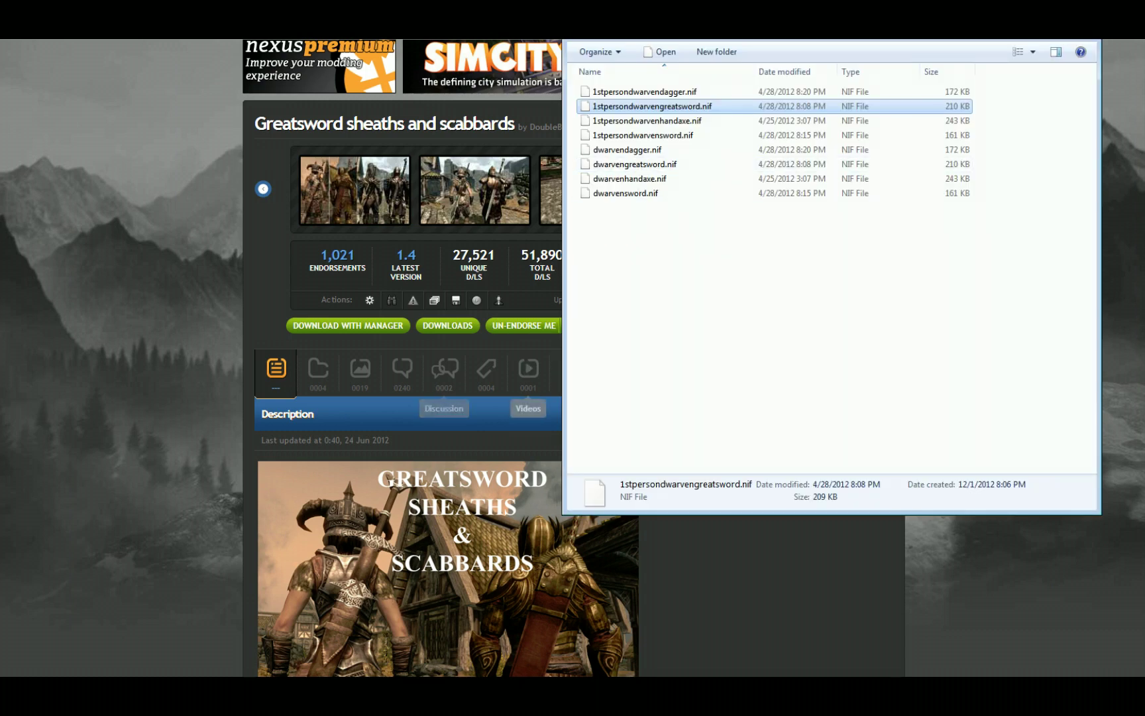
pyautogui.click(371, 702)
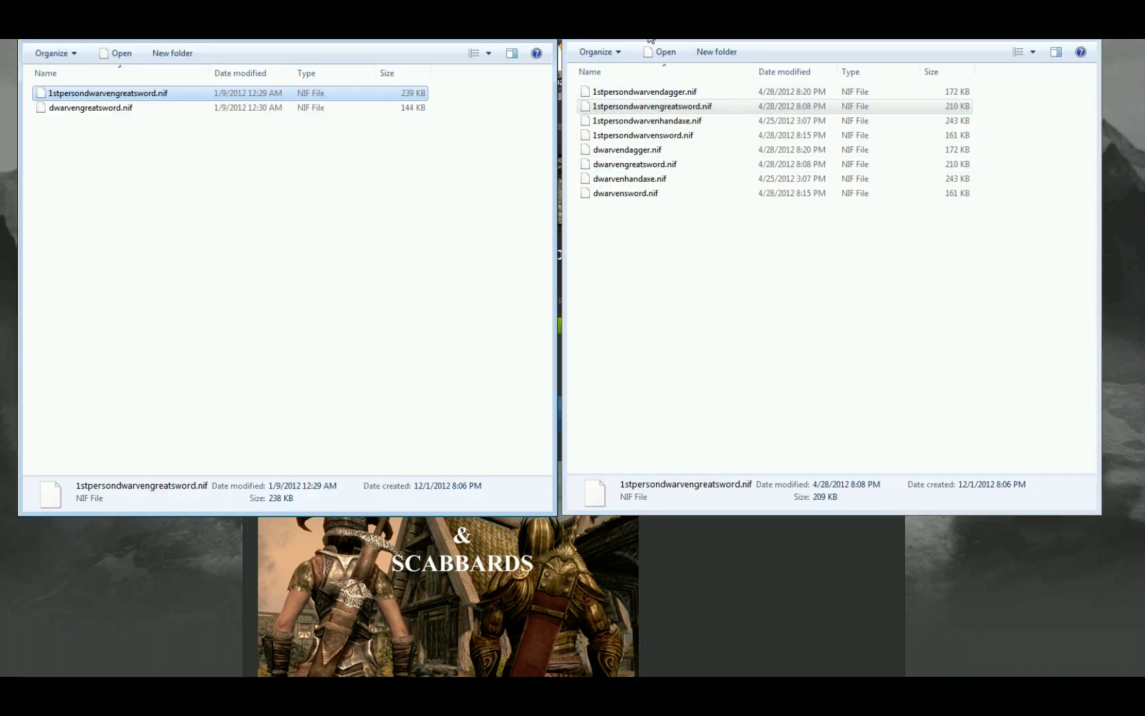
pyautogui.press('BackSpace')
pyautogui.hotkey('alt', 'Tab')
pyautogui.press('BackSpace')
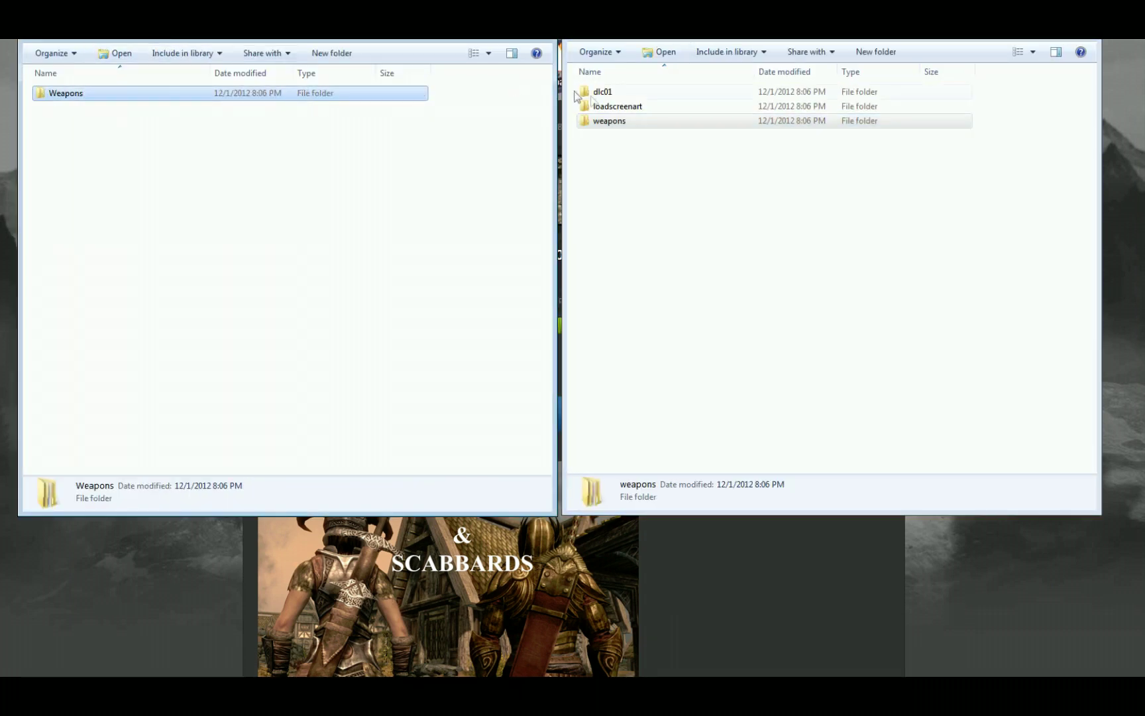
# Open the weapons folder in both folder windows, followed by a weapon subfolder in each
pyautogui.doubleClick(610, 121)
pyautogui.click(267, 95)
pyautogui.doubleClick(266, 96)
pyautogui.doubleClick(72, 108)
pyautogui.doubleClick(636, 164)
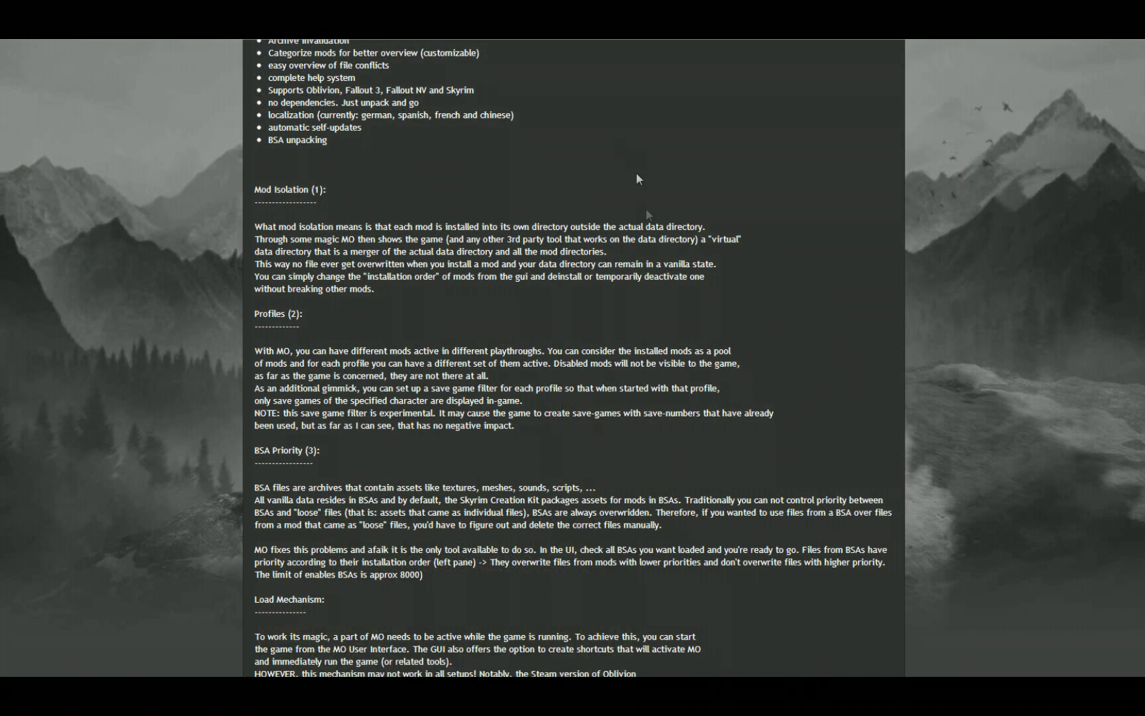
# Highlight the Profiles section of the Mod Organizer description on Skyrim Nexus and clear the selection
pyautogui.moveTo(254, 312); pyautogui.dragTo(597, 420)
pyautogui.click(597, 420)
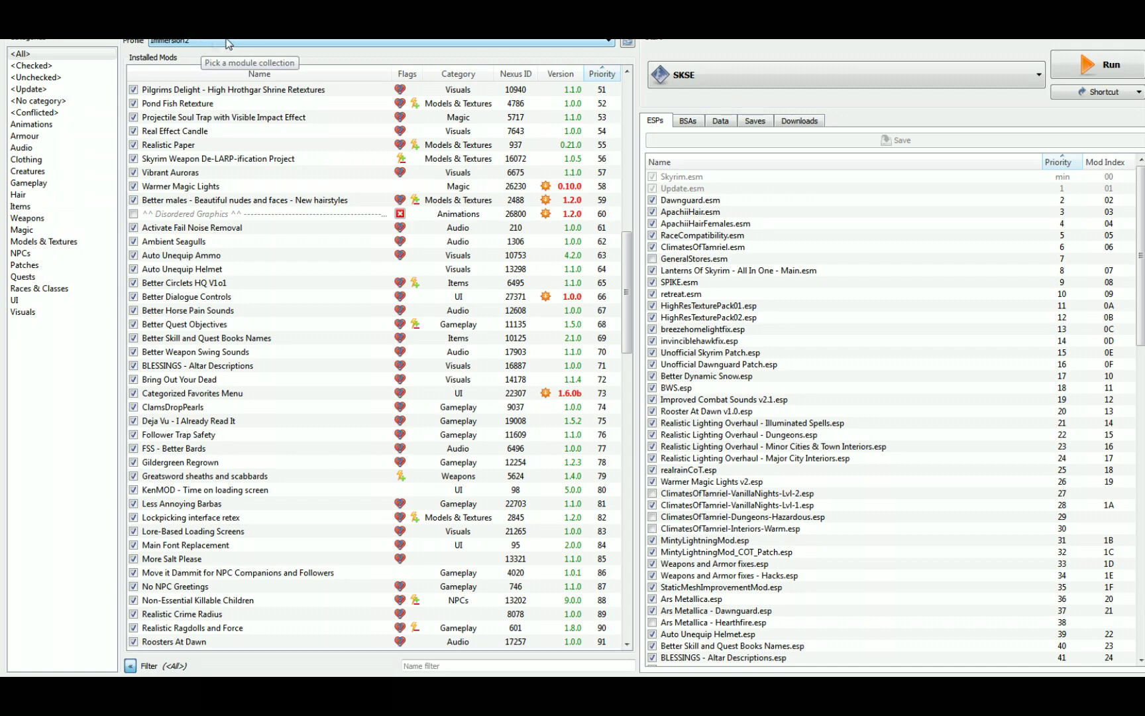
# Look through the Immersion2 profile's installed mods in Mod Organizer, and switch to the Clean2 profile to review its list
pyautogui.moveTo(626, 292); pyautogui.dragTo(625, 508)
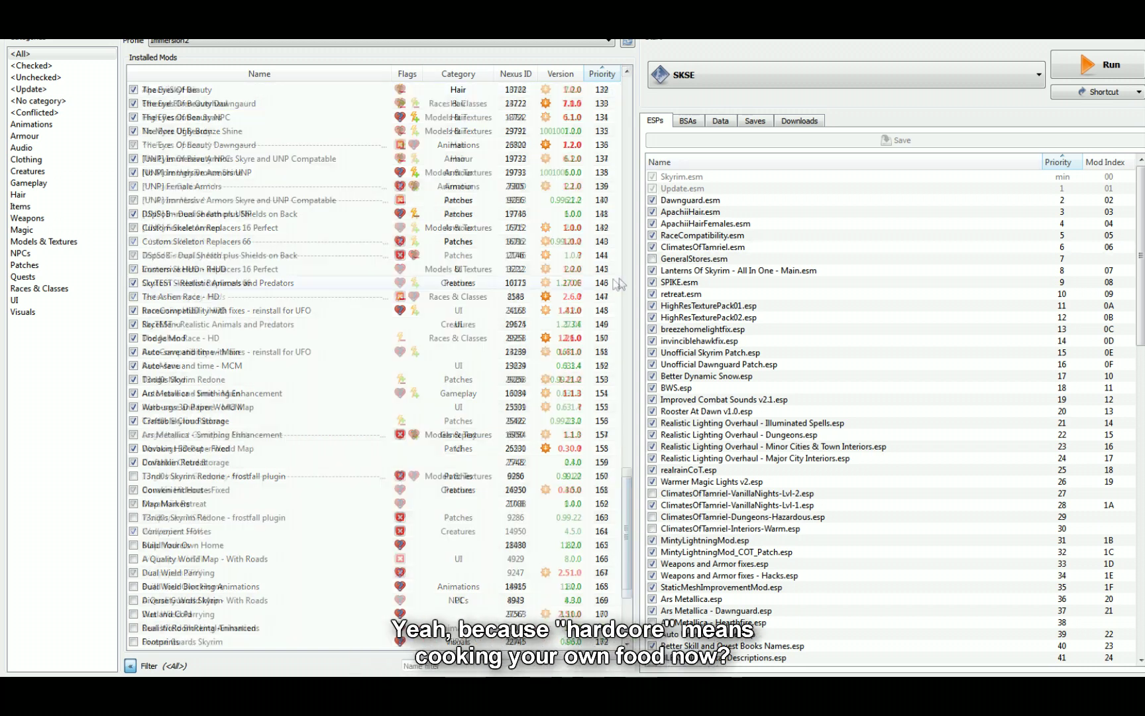
pyautogui.click(434, 42)
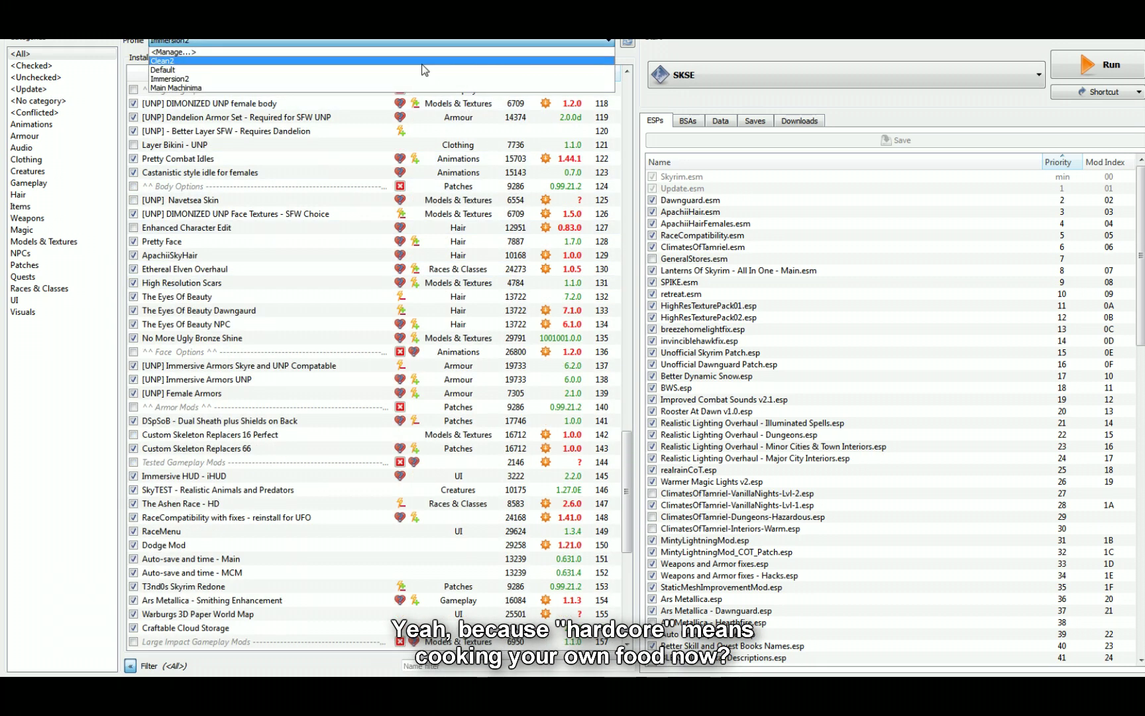
pyautogui.click(422, 63)
pyautogui.moveTo(628, 485); pyautogui.dragTo(626, 80)
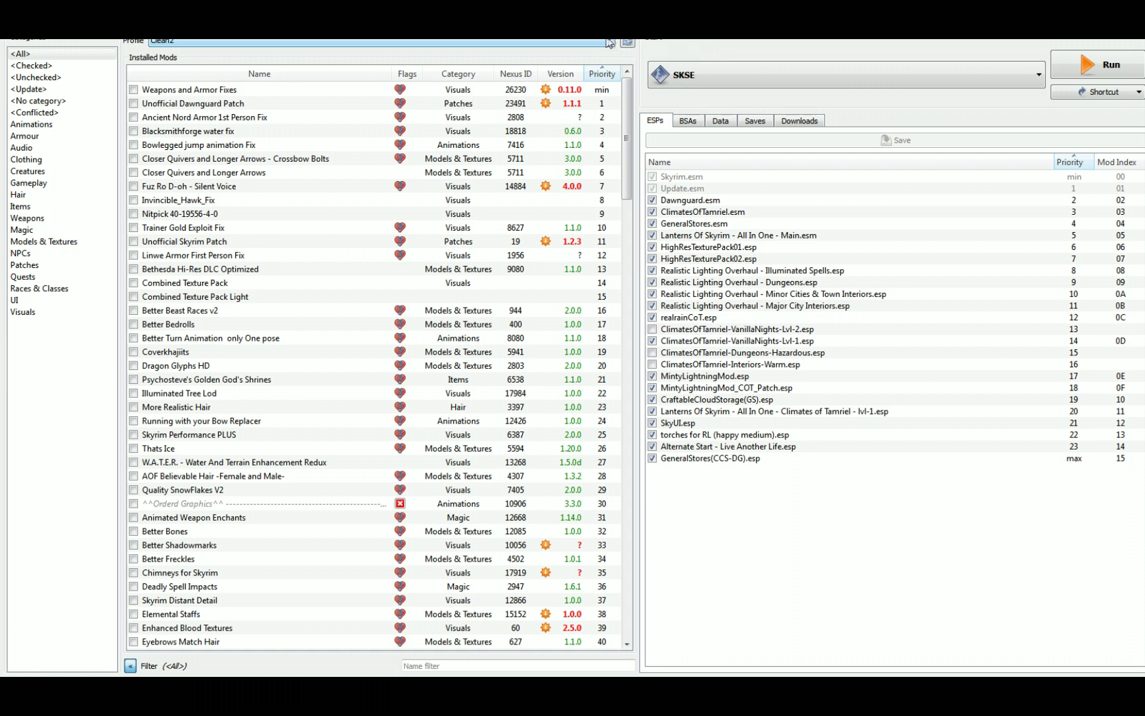
# Switch the active profile to Main Machinima and show the start of its installed mods list
pyautogui.click(606, 42)
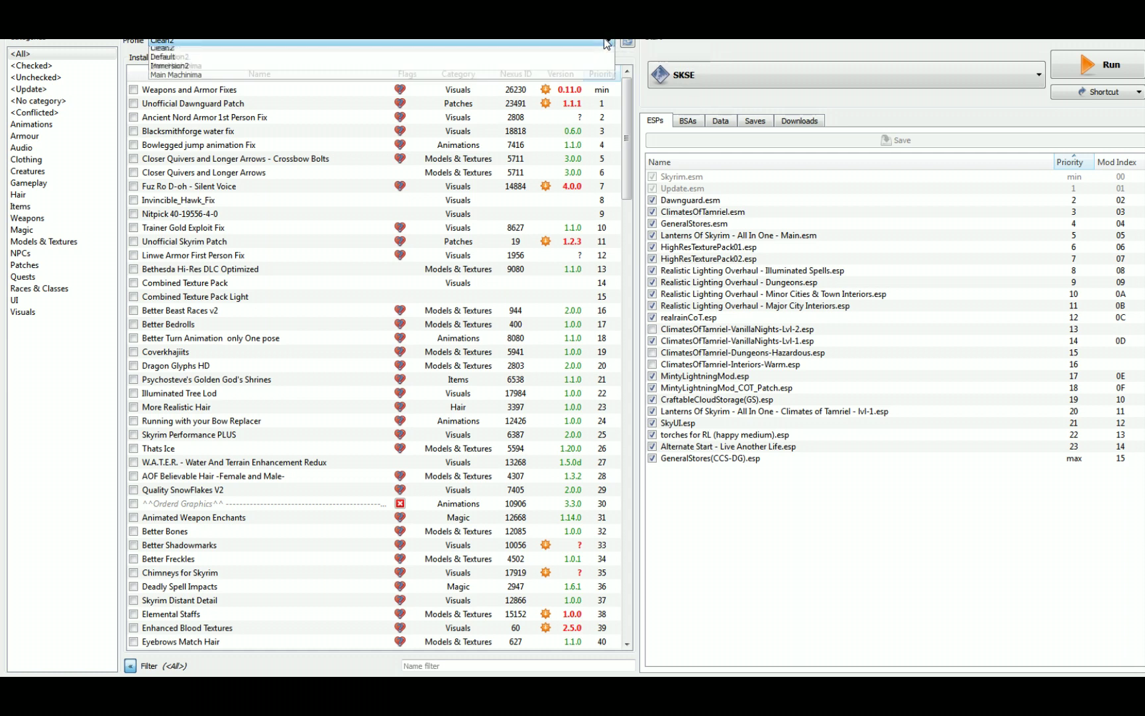
pyautogui.click(463, 88)
pyautogui.moveTo(626, 142)
pyautogui.mouseDown()
pyautogui.moveTo(636, 345)
pyautogui.moveTo(634, 133)
pyautogui.mouseUp()
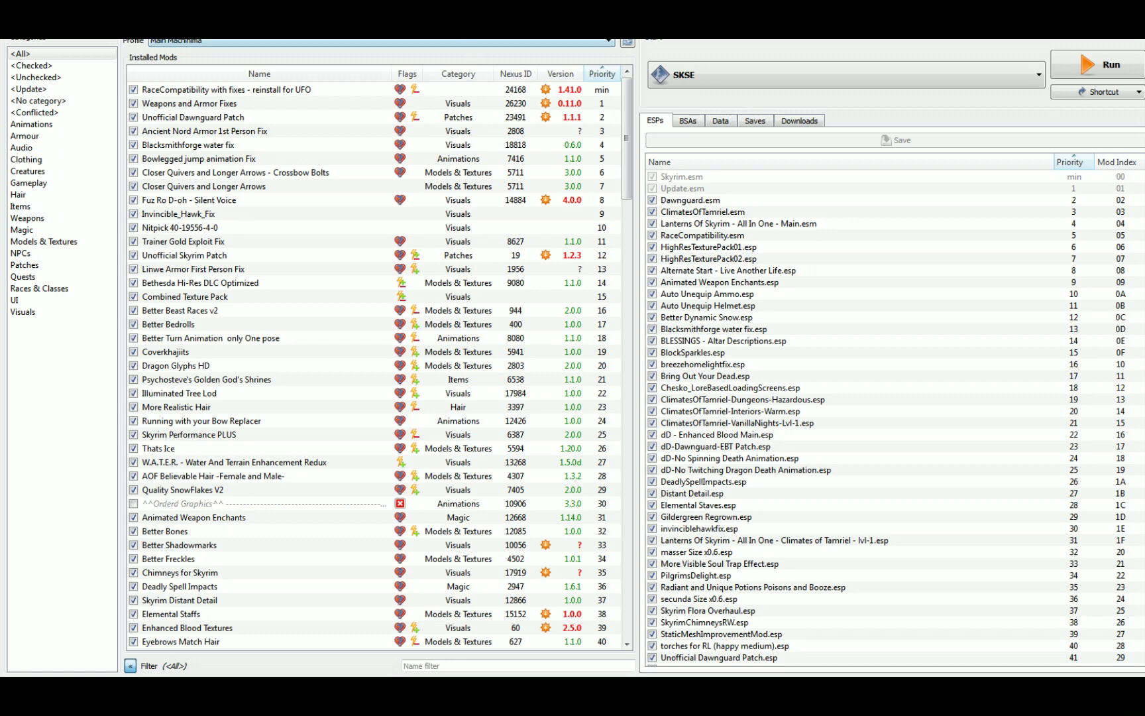
# Open the profile manager and select the Immersion2 profile, which uses local savegames
pyautogui.click(338, 42)
pyautogui.click(338, 42)
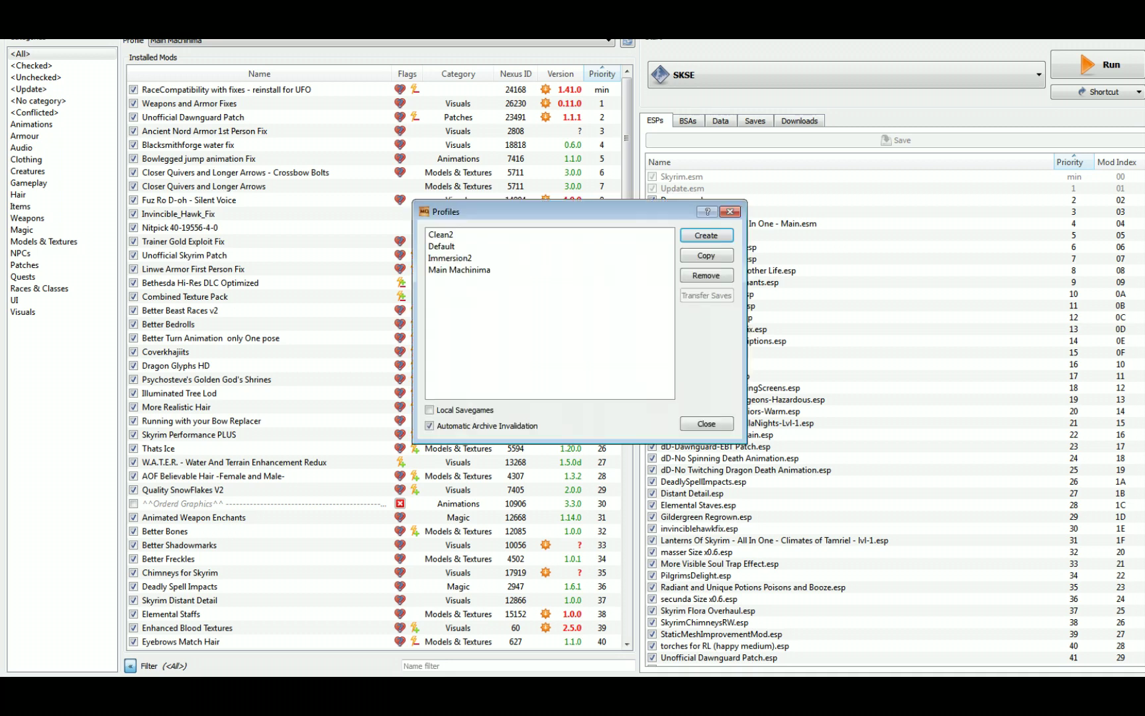
pyautogui.click(470, 232)
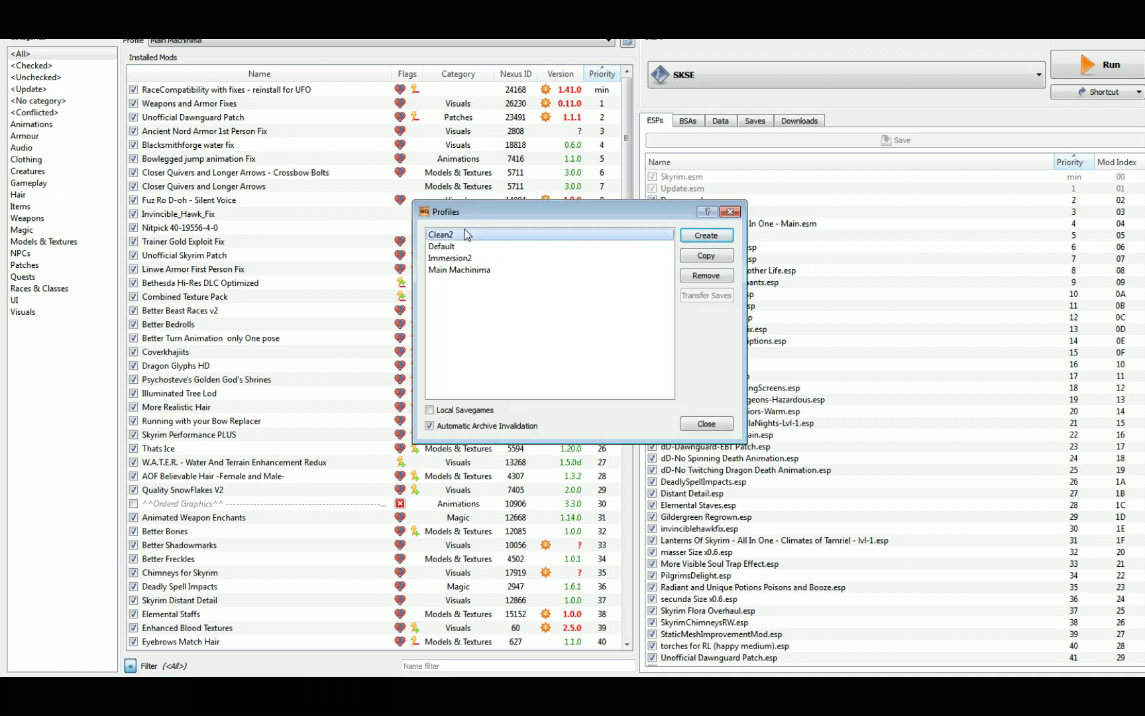
pyautogui.click(462, 259)
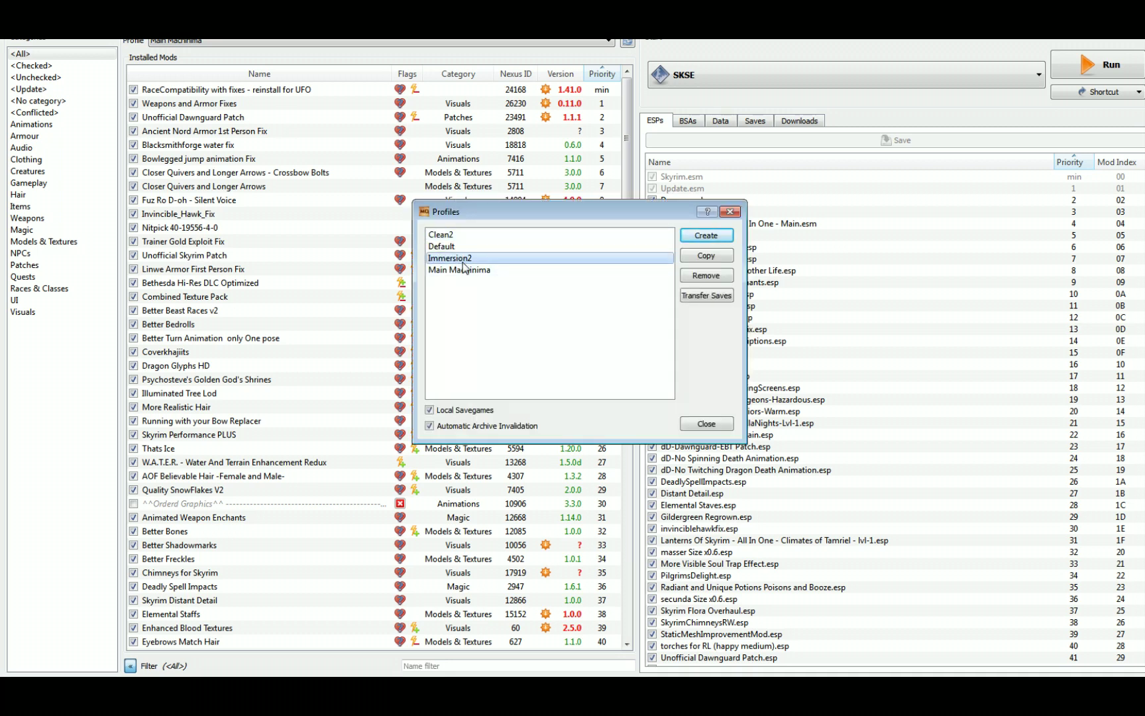
# Open the save transfer for the selected profile and show the saves of the profile and global characters named Test
pyautogui.click(706, 296)
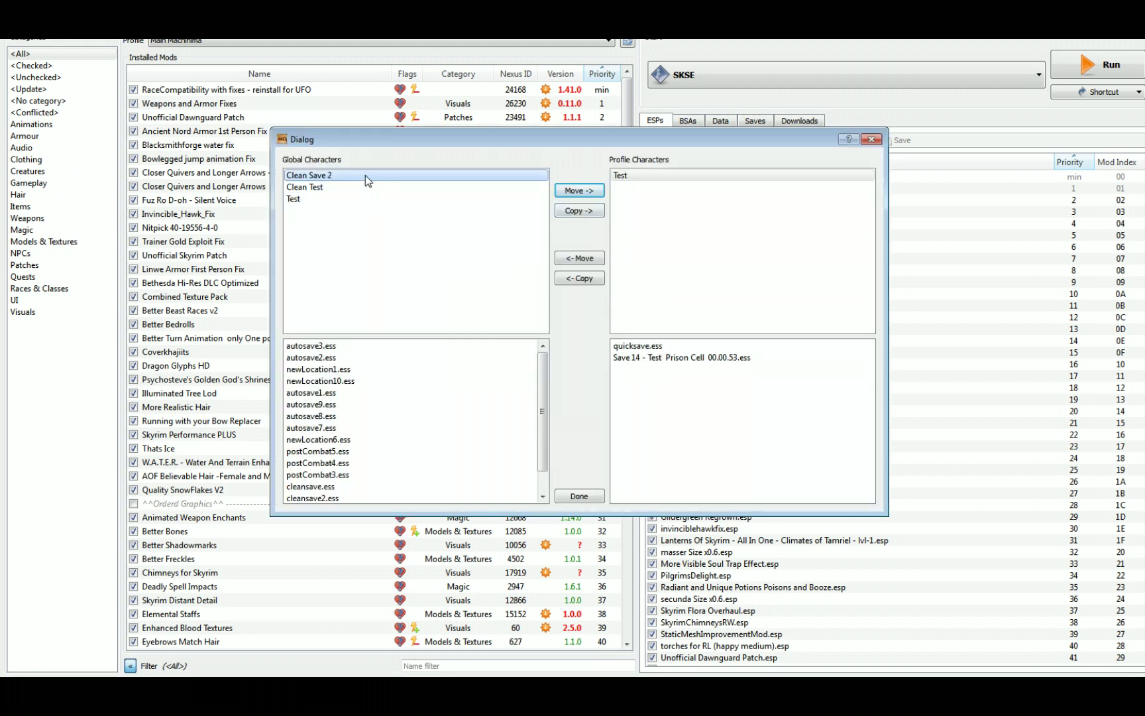
pyautogui.click(631, 174)
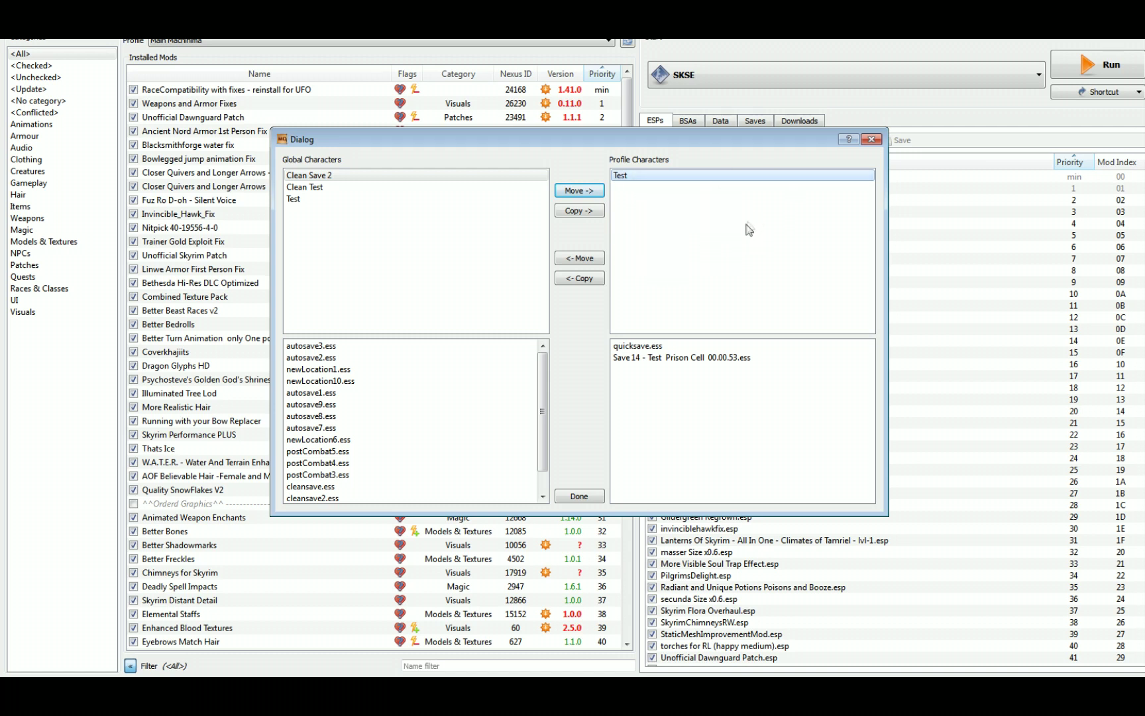
pyautogui.click(368, 198)
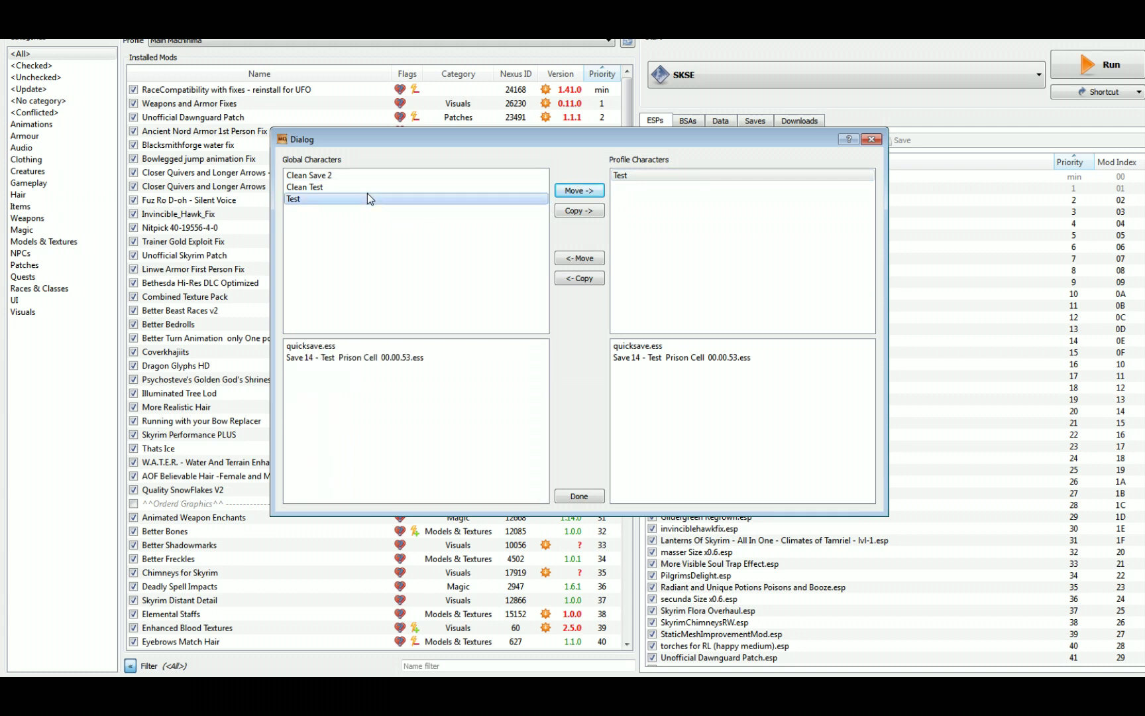
# Move the global Test character's saves to the profile's characters and select the quicksave in the profile's save list
pyautogui.click(590, 190)
pyautogui.click(623, 341)
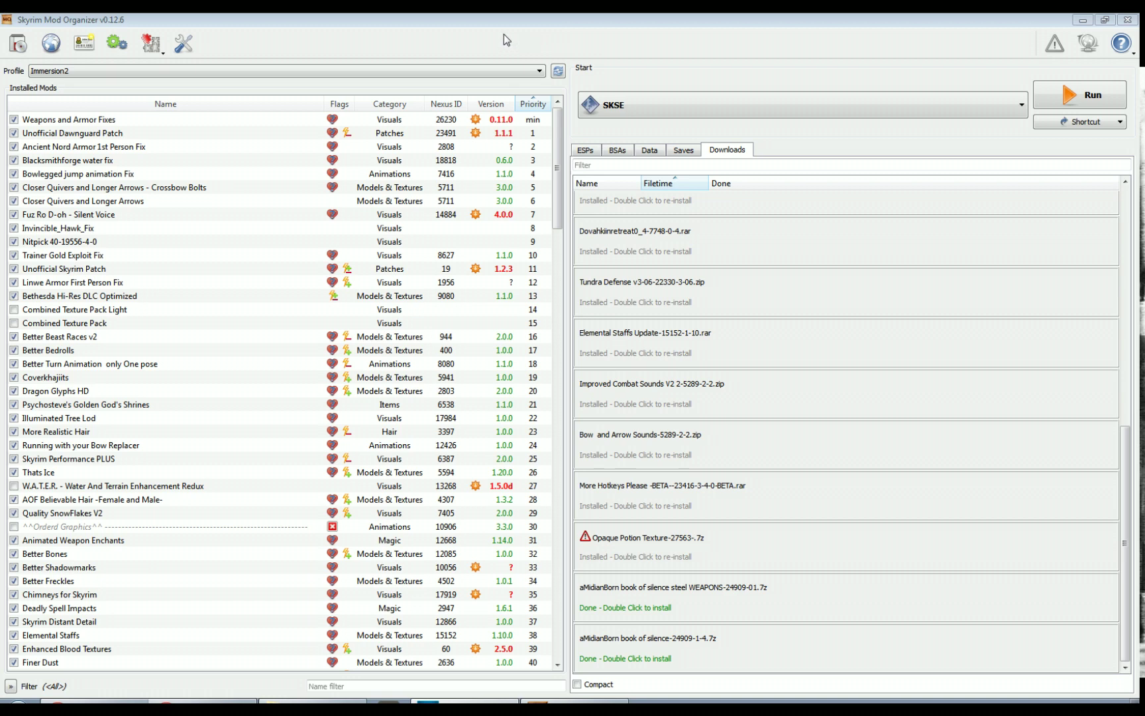
# Show the archive chooser for installing a mod from disk, and cancel it without picking a file
pyautogui.click(18, 45)
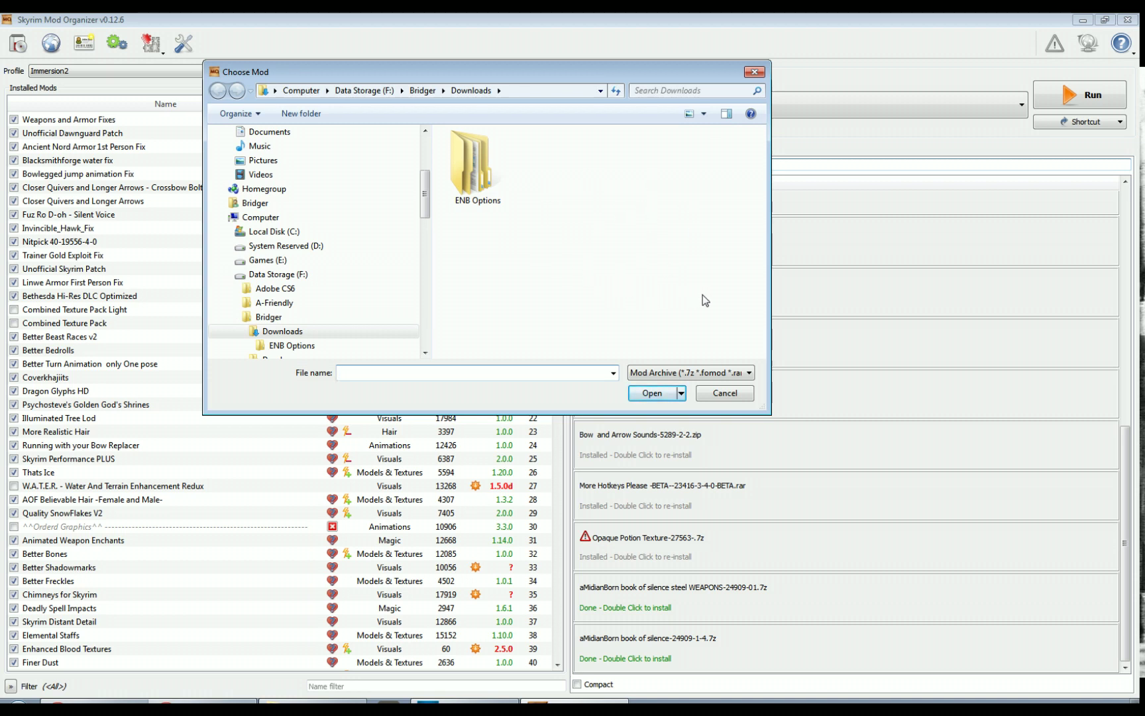
pyautogui.click(730, 393)
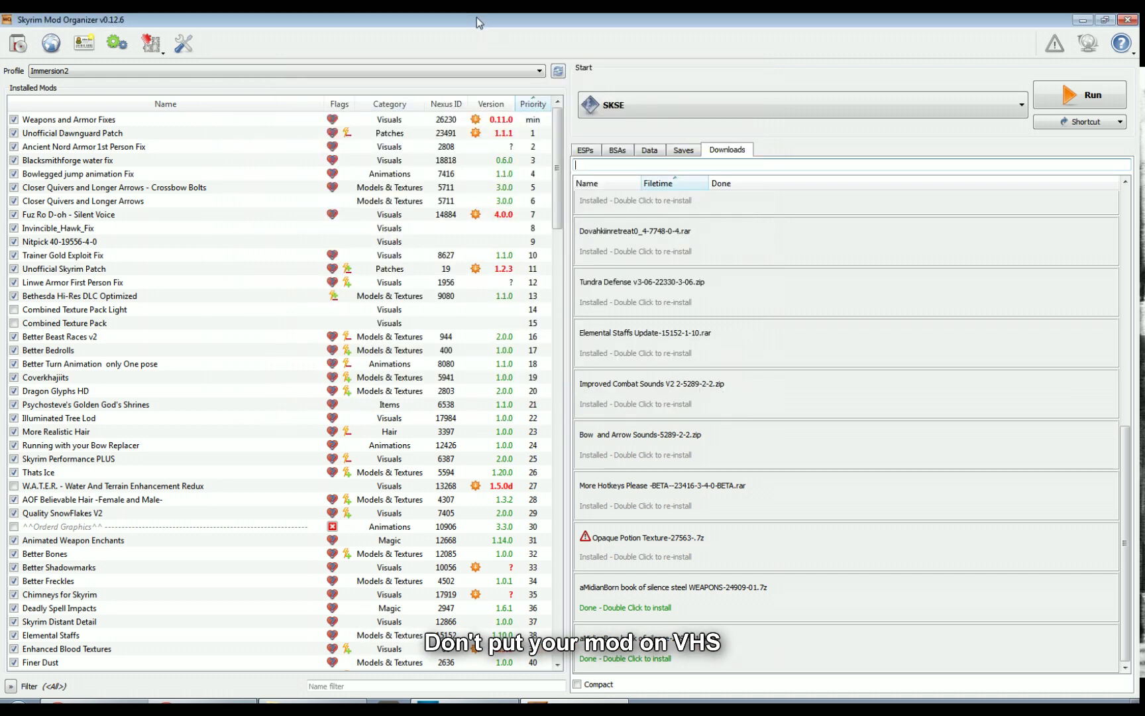
# Open Mod Organizer's built-in Nexus browser and search the site for "wet and cold"
pyautogui.click(46, 45)
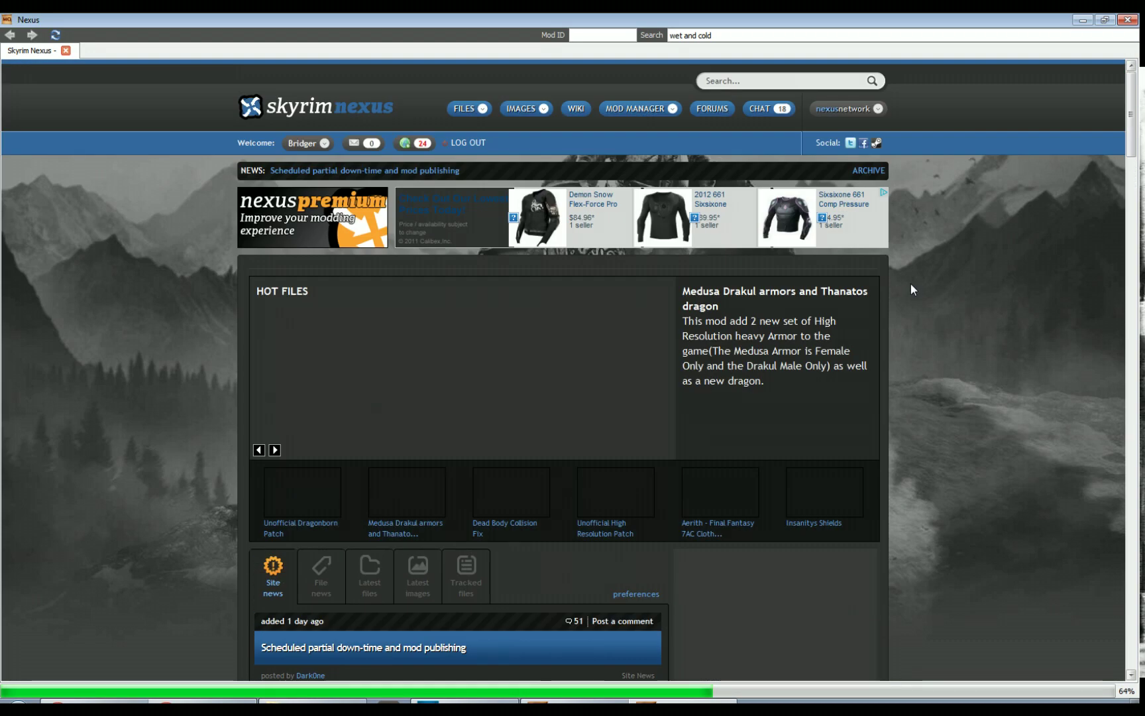
pyautogui.click(782, 81)
pyautogui.write('we')
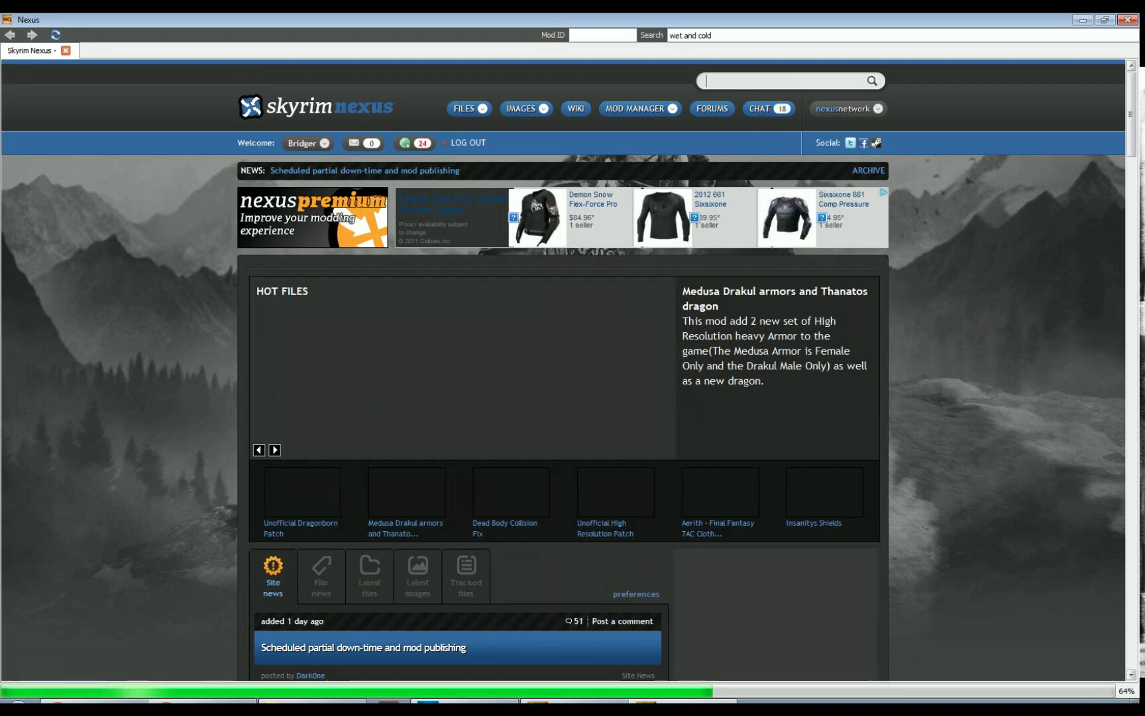
pyautogui.write('t an')
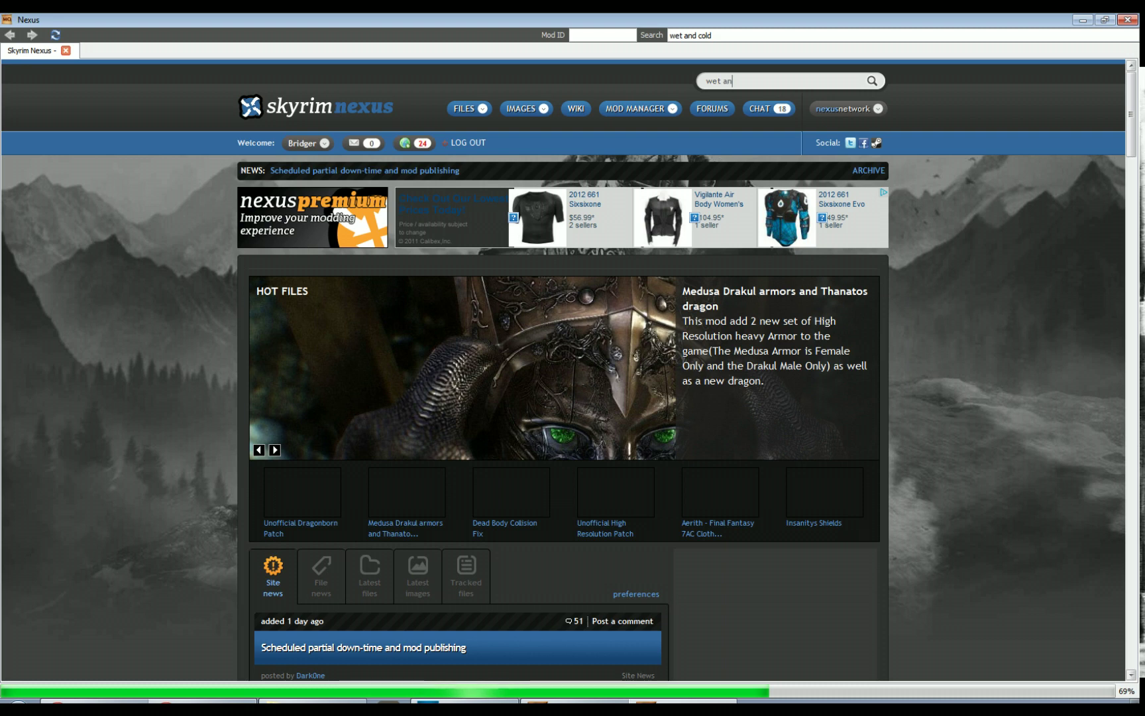
pyautogui.write('d cold')
pyautogui.press('Return')
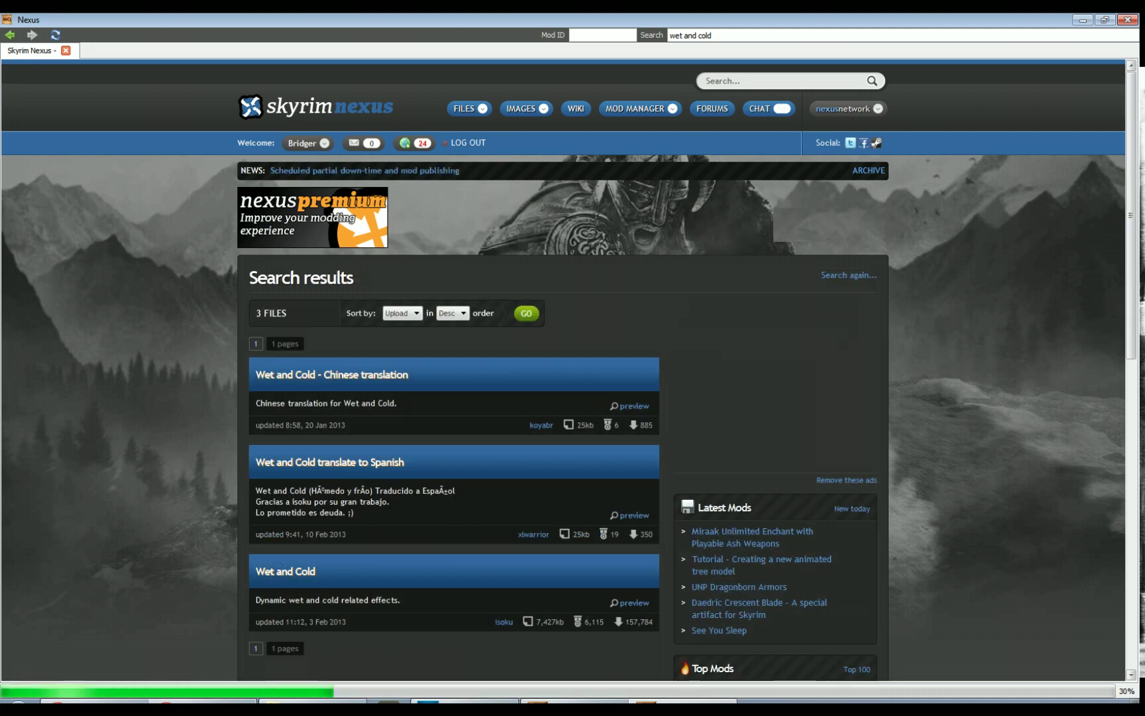
# Open the Wet and Cold mod page from the search results and look over its preview images and description
pyautogui.scroll(-2, 618, 331)
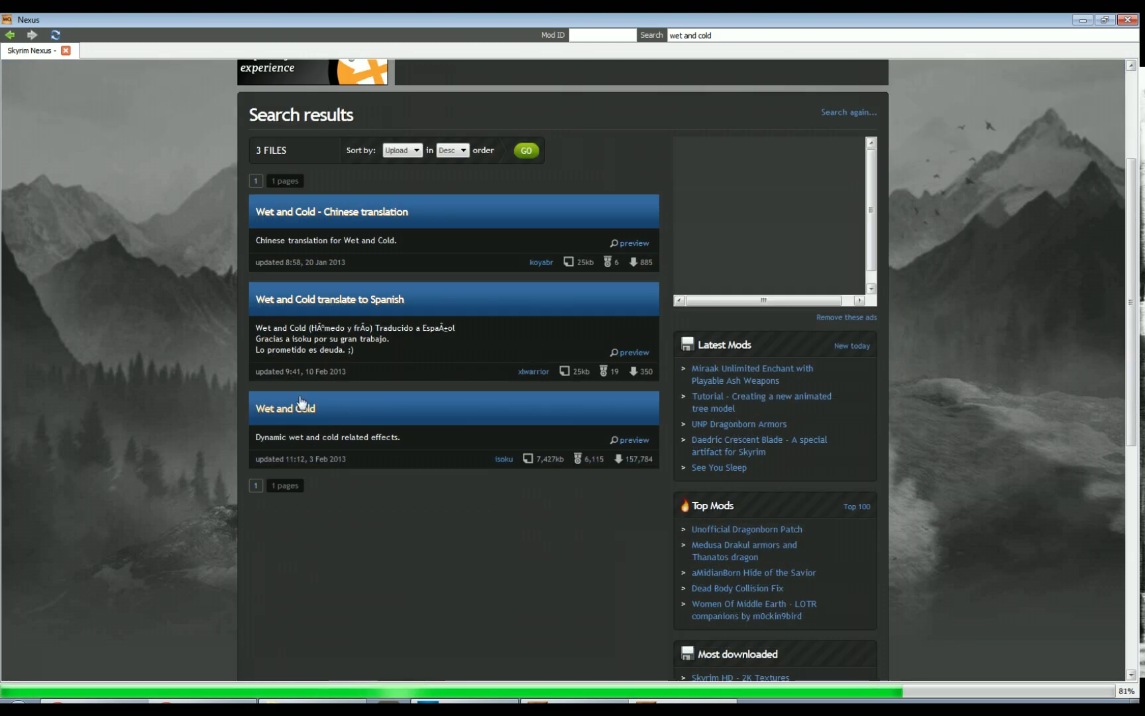
pyautogui.click(299, 409)
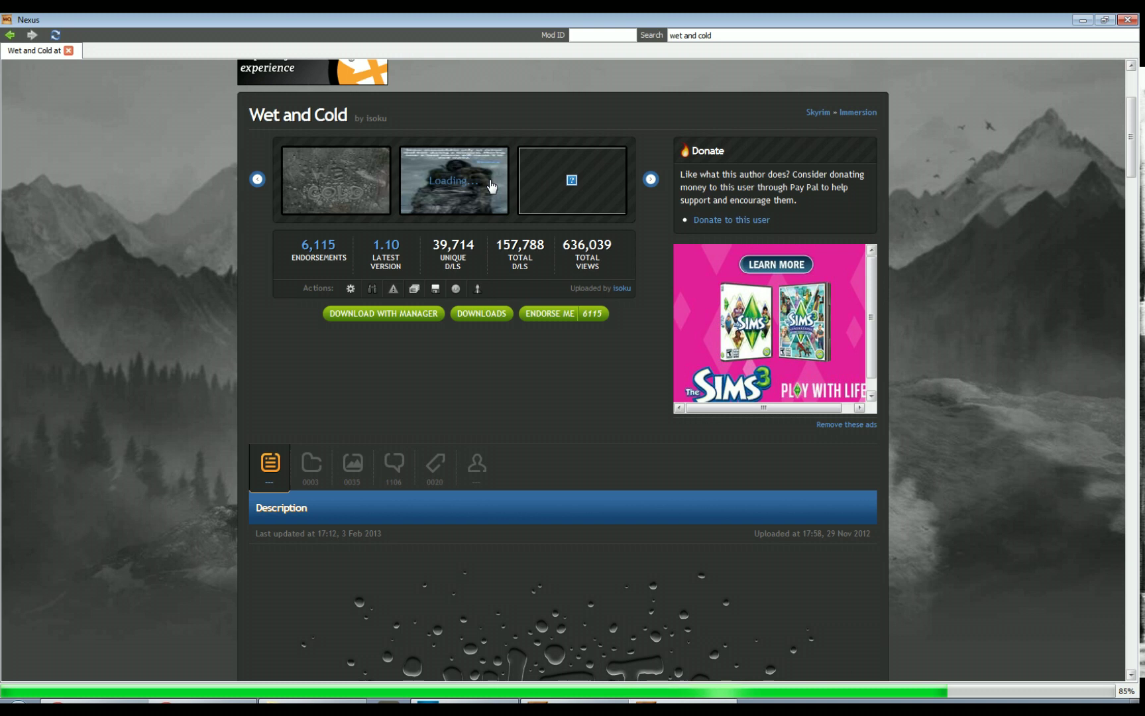
pyautogui.click(471, 196)
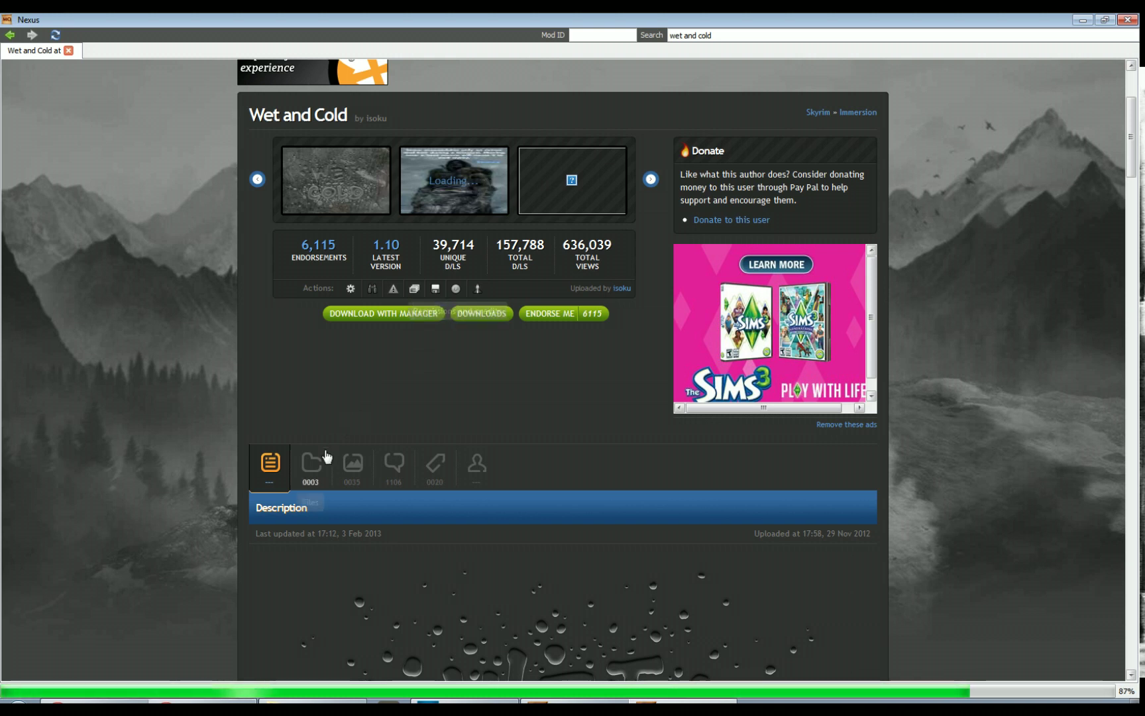
pyautogui.scroll(-5, 311, 468)
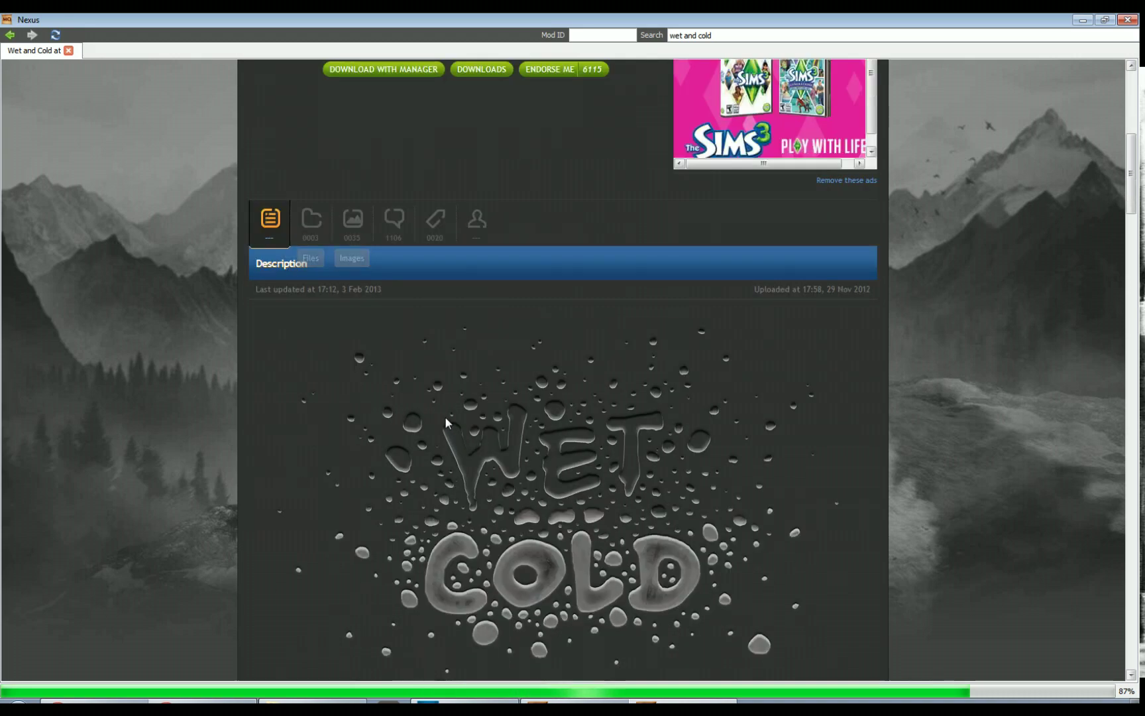
pyautogui.scroll(2, 322, 352)
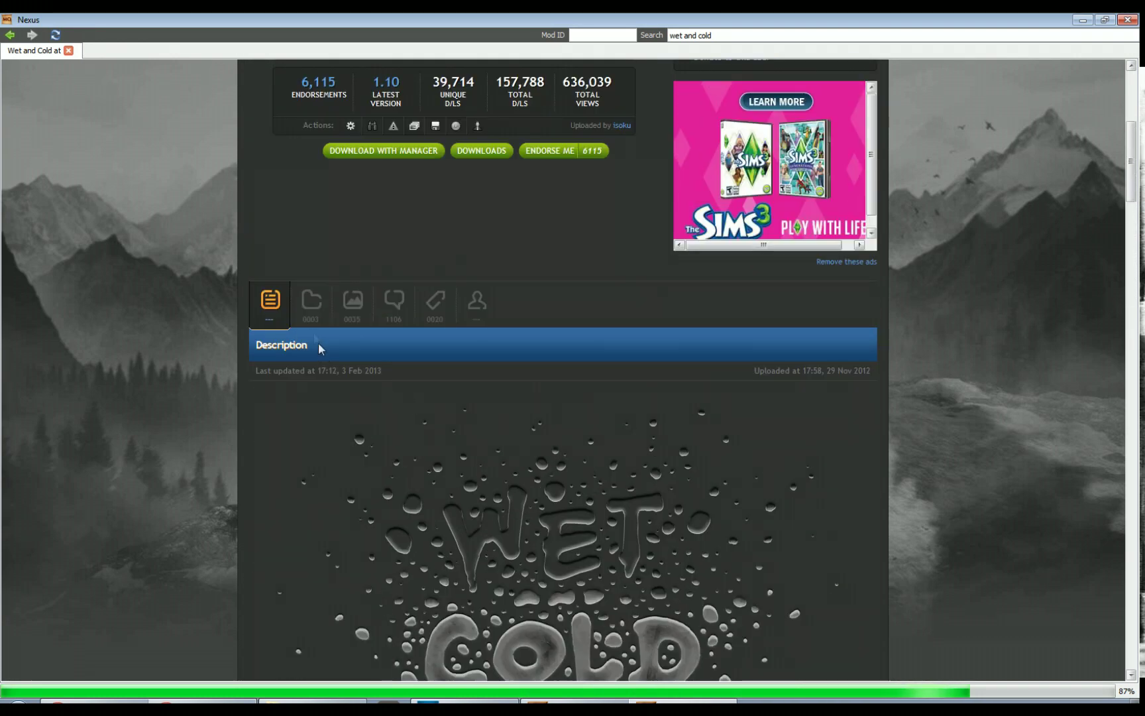
# Open the mod's files and start a manual download of Wet and Cold v1_10 from the Salt Lake, USA server
pyautogui.click(311, 323)
pyautogui.scroll(-2, 477, 328)
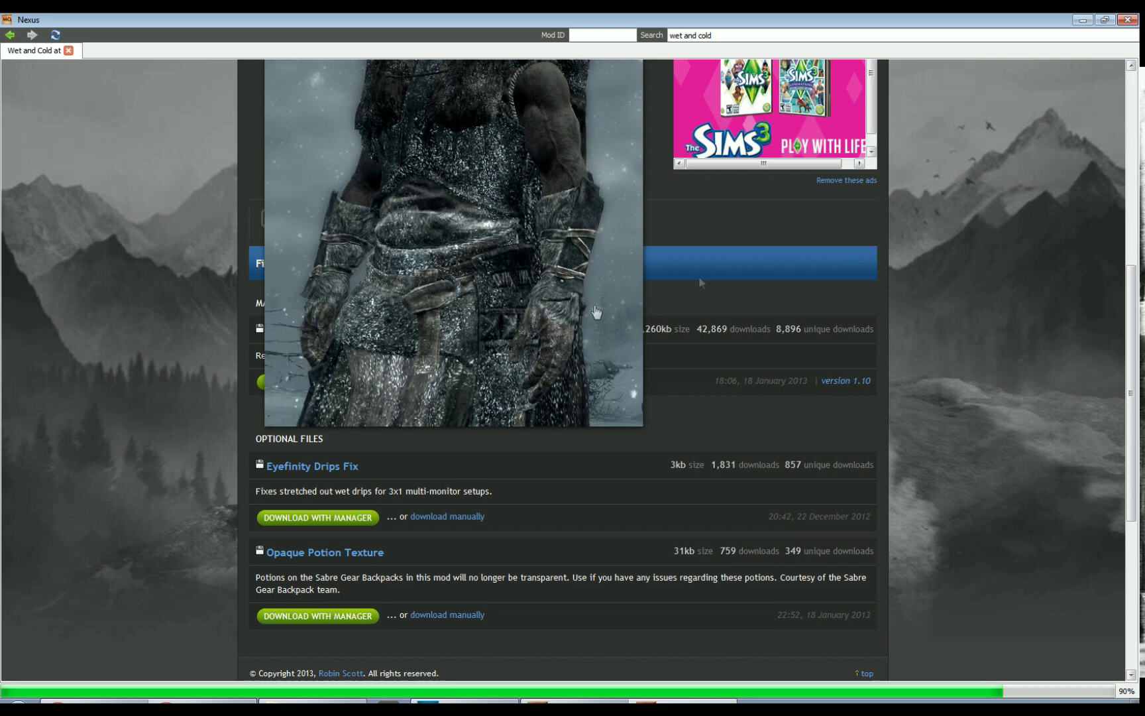
pyautogui.click(452, 380)
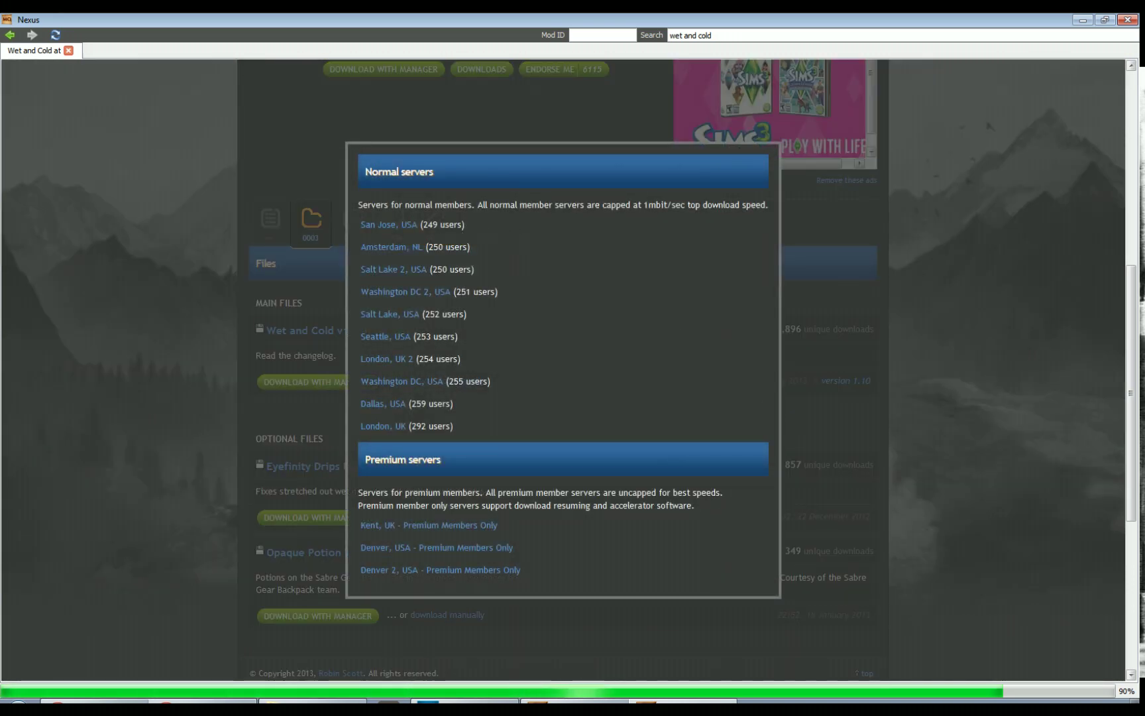
pyautogui.click(379, 316)
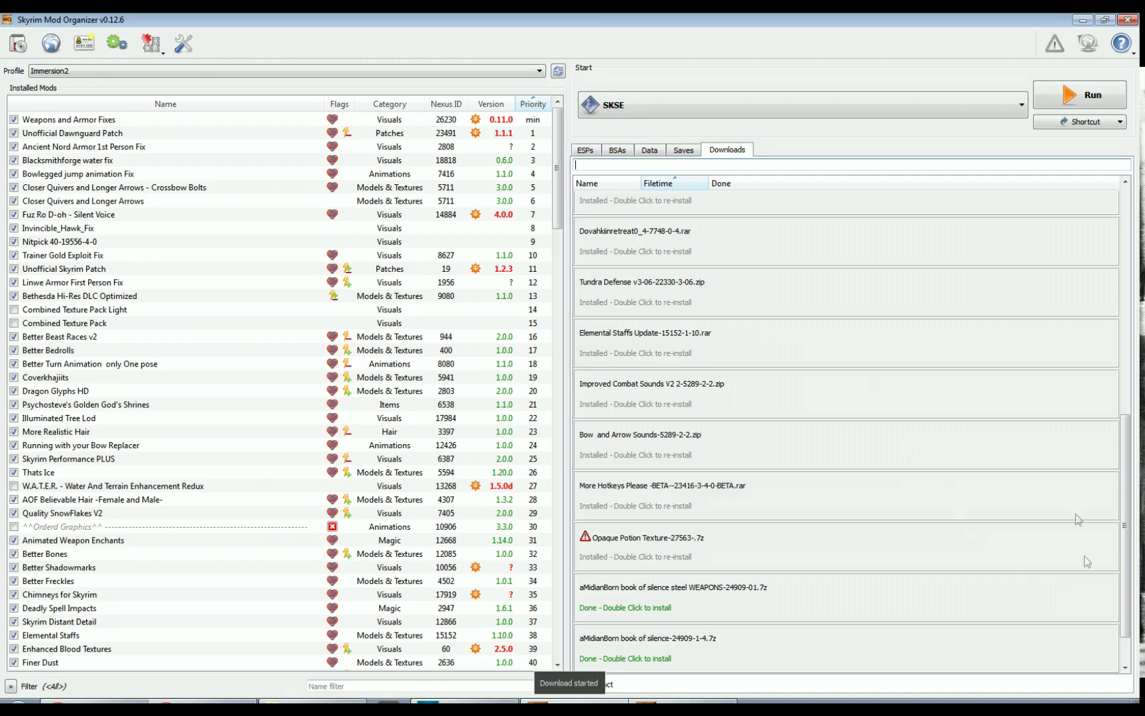
# Return to Mod Organizer's downloads list and display it in compact form
pyautogui.click(586, 151)
pyautogui.click(728, 151)
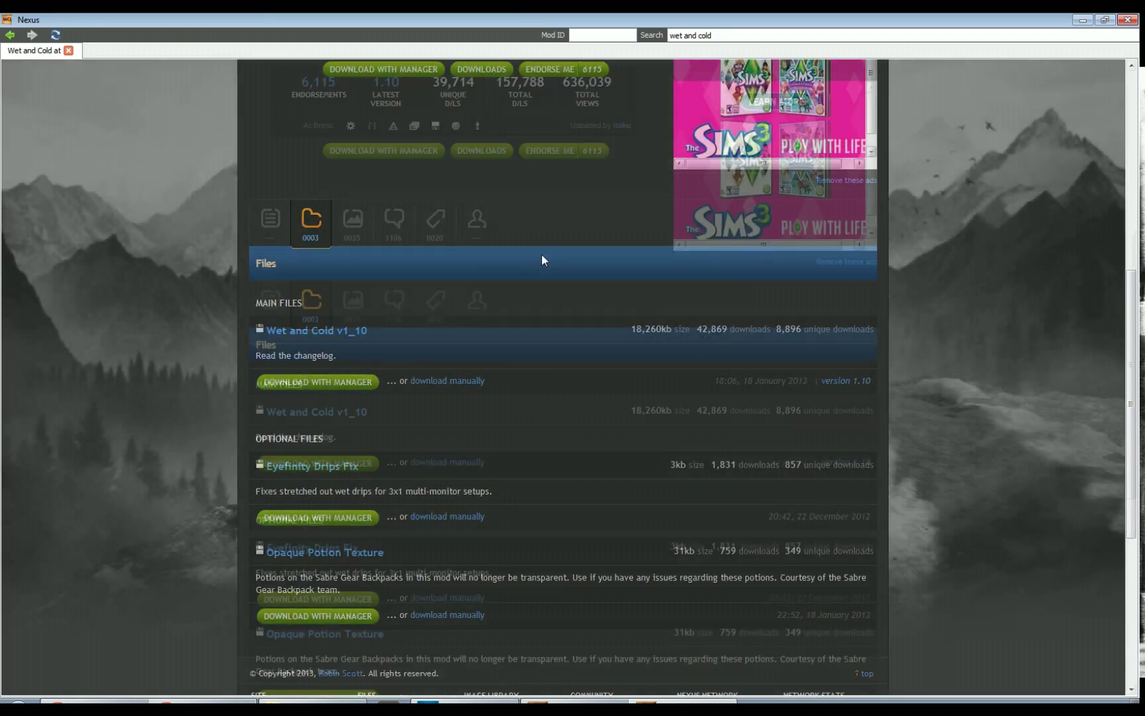
pyautogui.scroll(6, 541, 285)
pyautogui.click(605, 697)
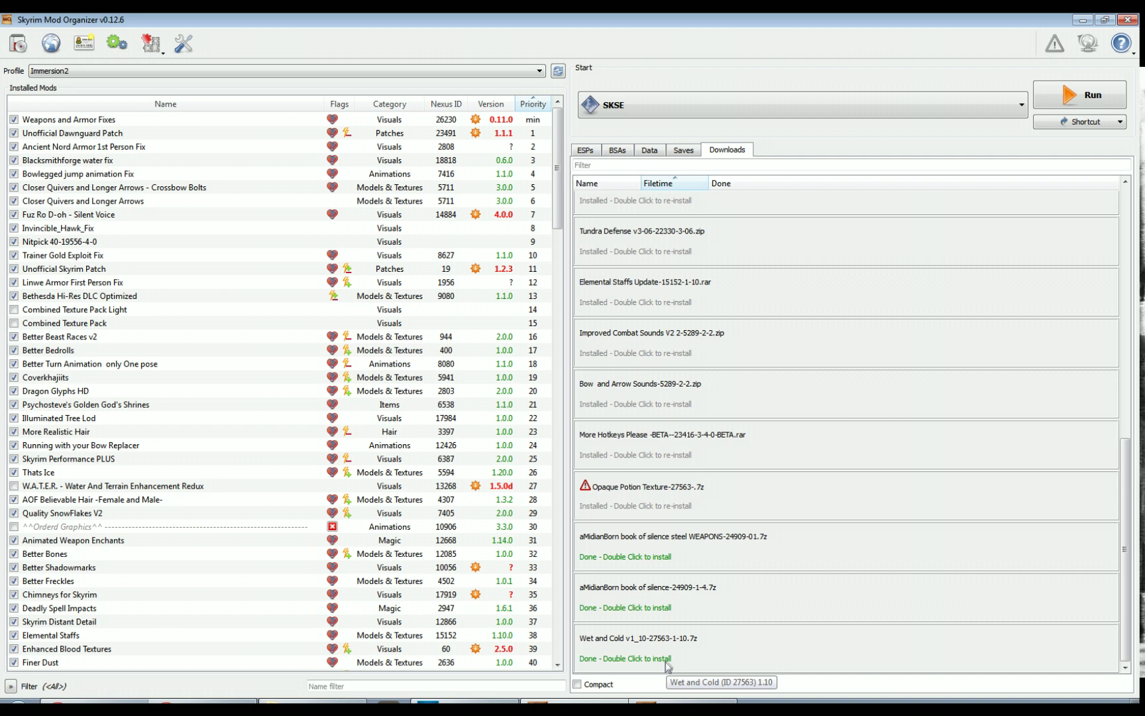
pyautogui.click(577, 684)
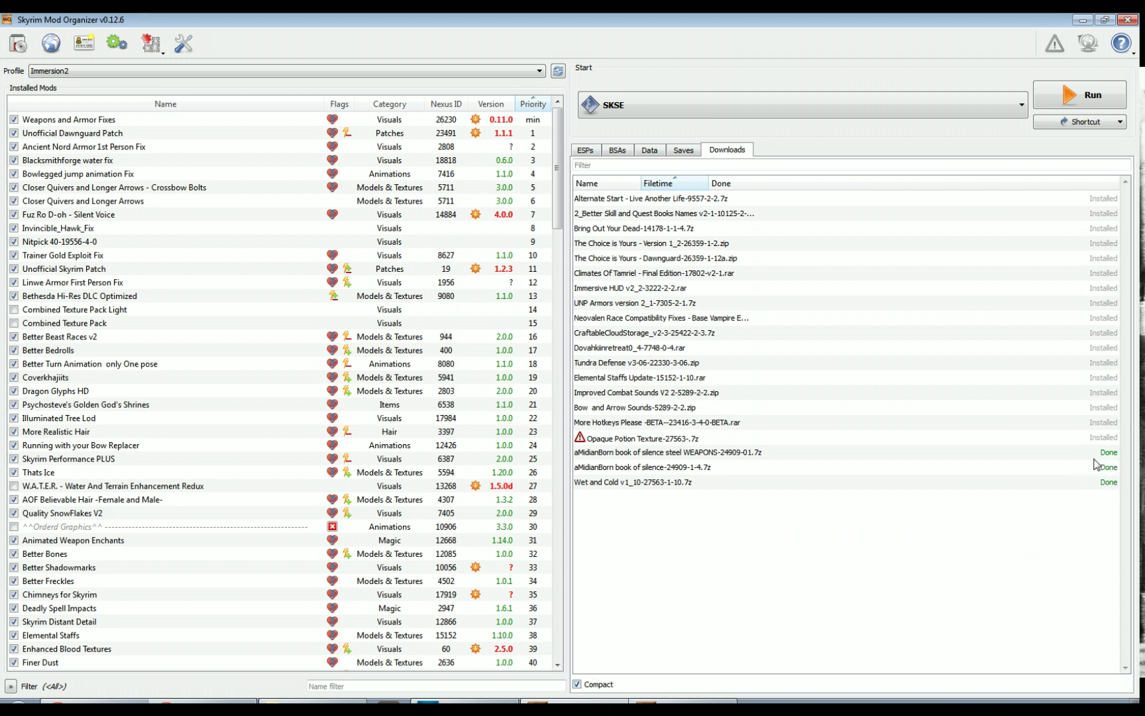
# Install the downloaded Wet and Cold v1_10 archive under the name Wet and Cold, and unpack its BSA
pyautogui.doubleClick(613, 483)
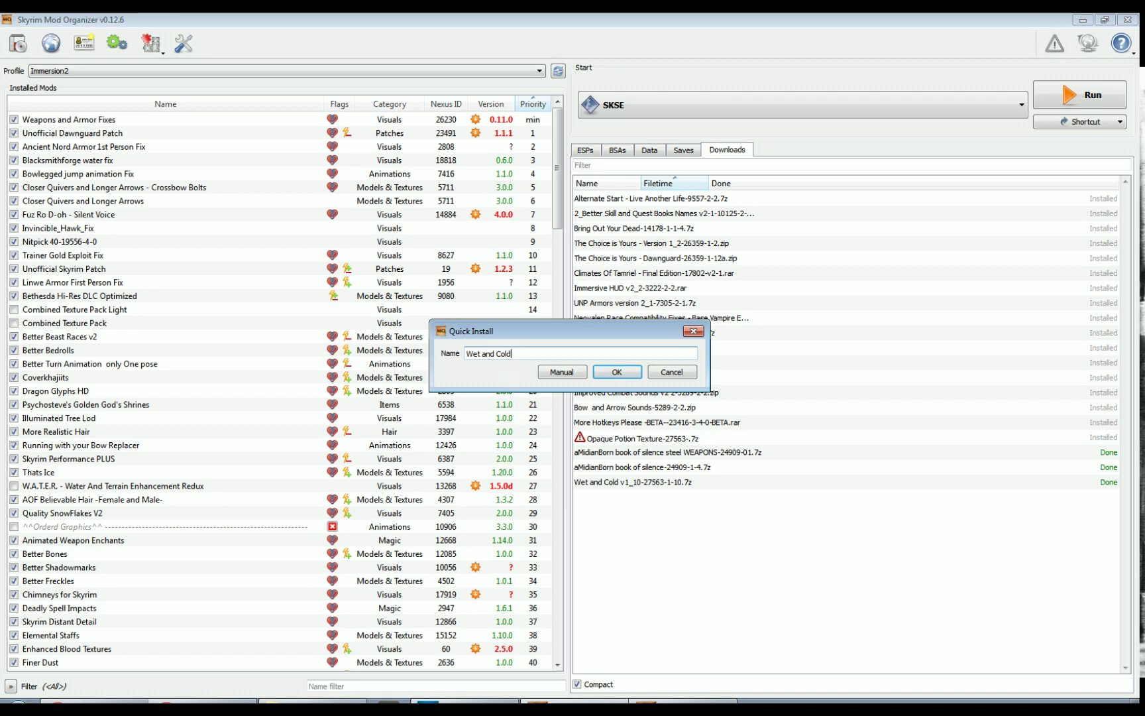
pyautogui.hotkey('ctrl', 'a')
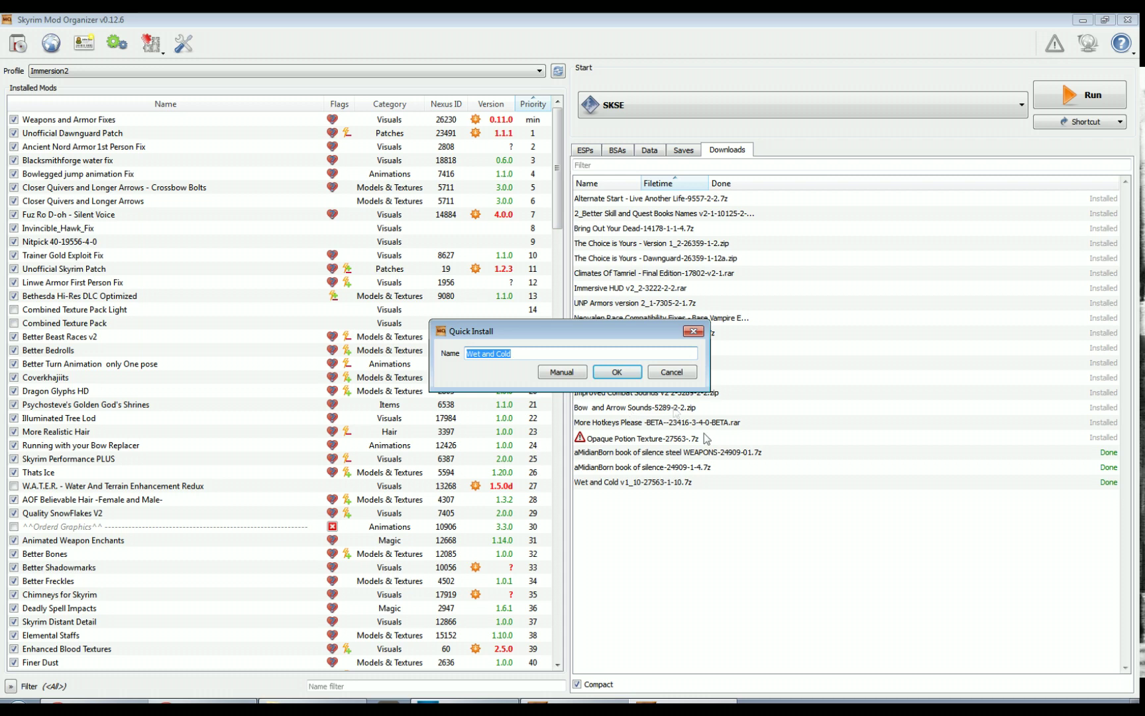
pyautogui.click(617, 373)
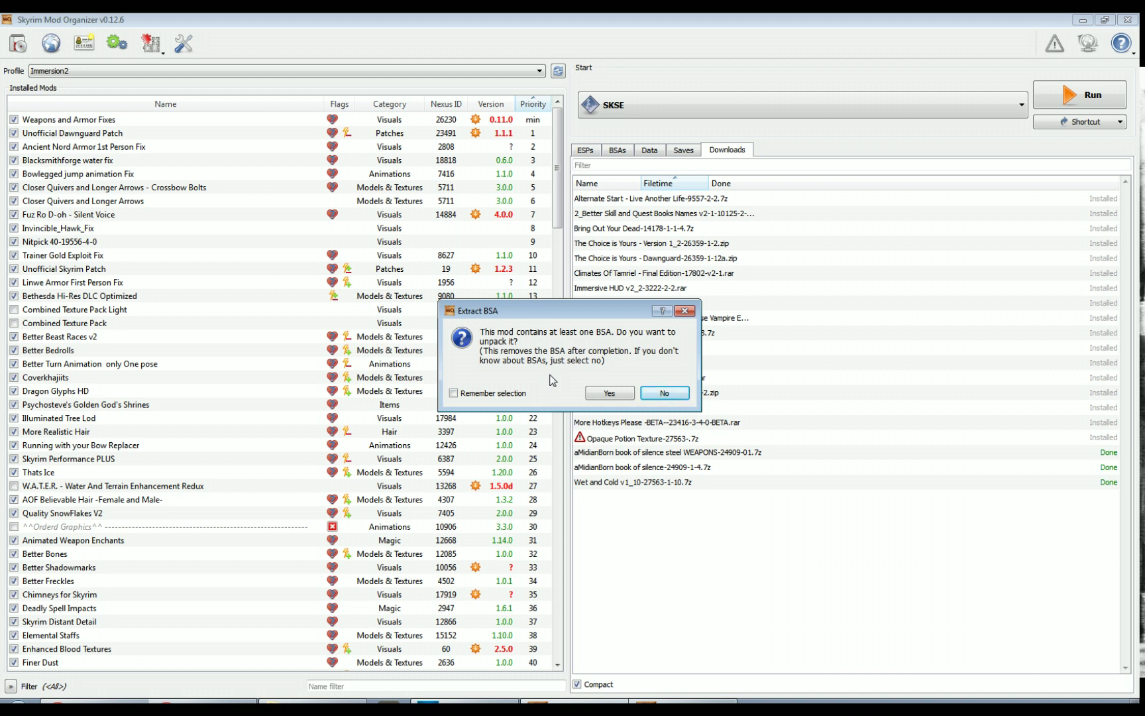
pyautogui.click(626, 393)
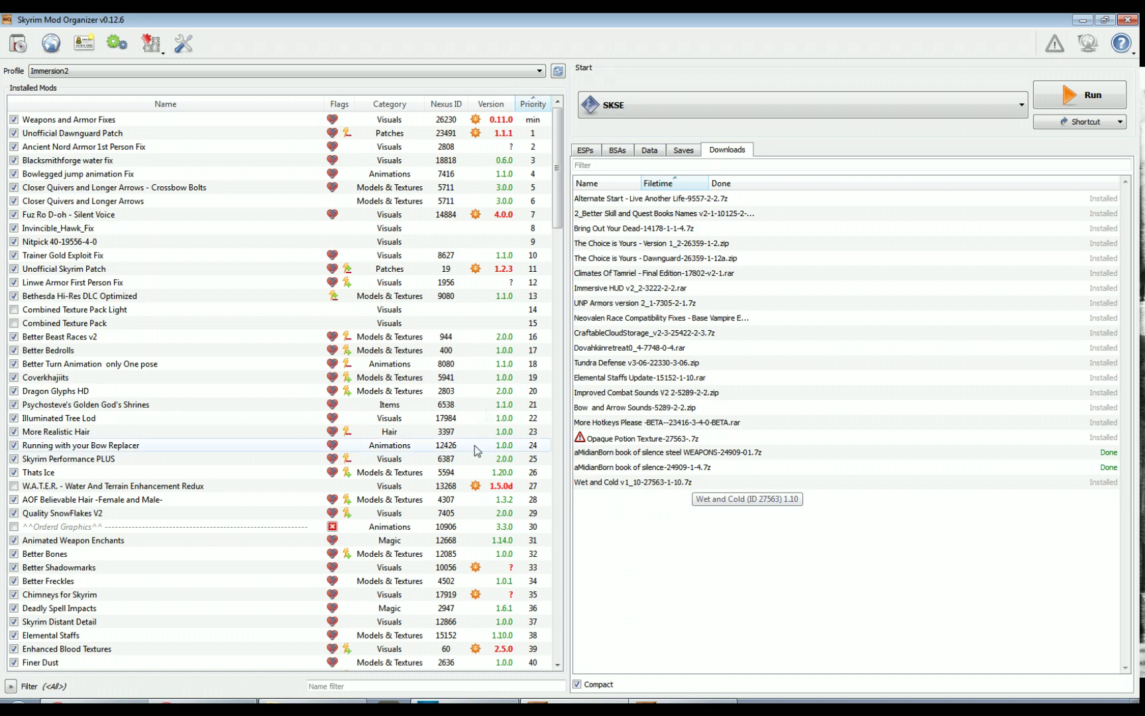
# Enable the Wet and Cold mod at the end of the Immersion2 profile's installed mods list
pyautogui.moveTo(558, 208); pyautogui.dragTo(555, 641)
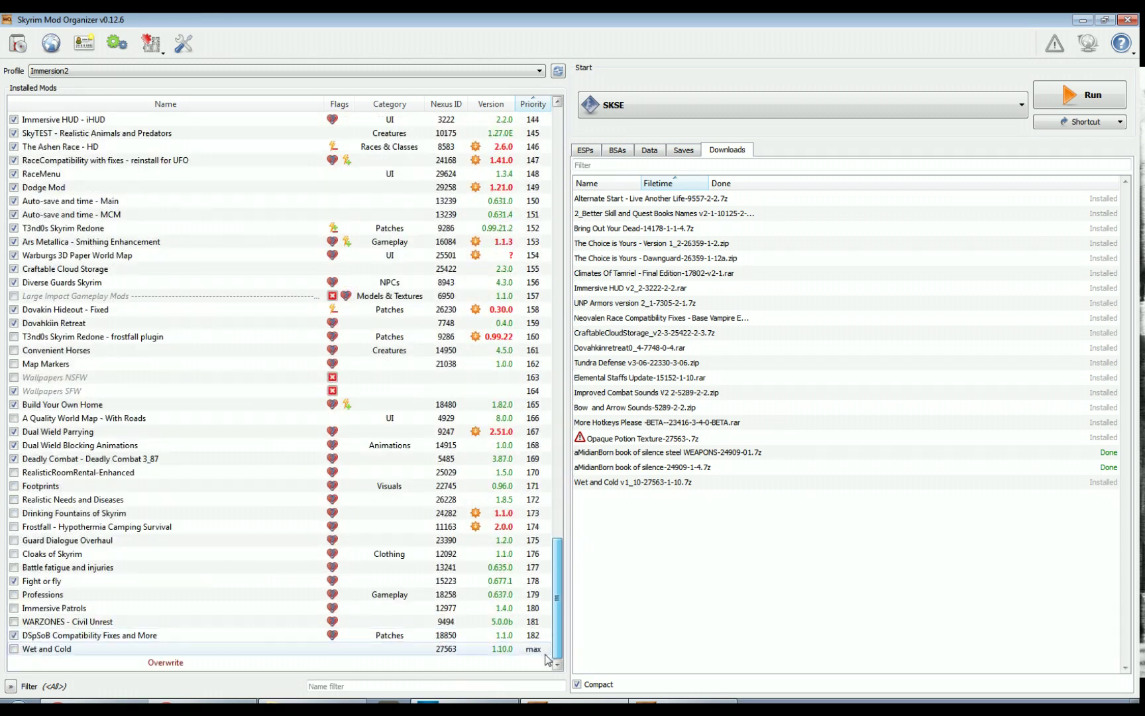
pyautogui.click(44, 650)
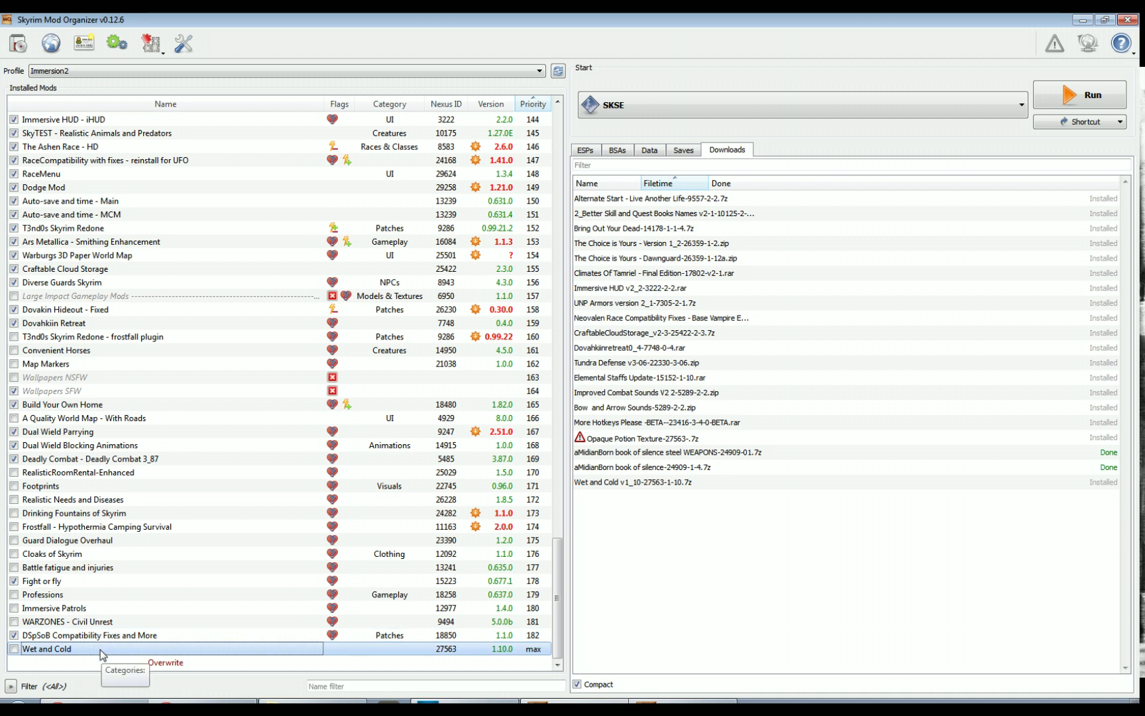
pyautogui.click(14, 649)
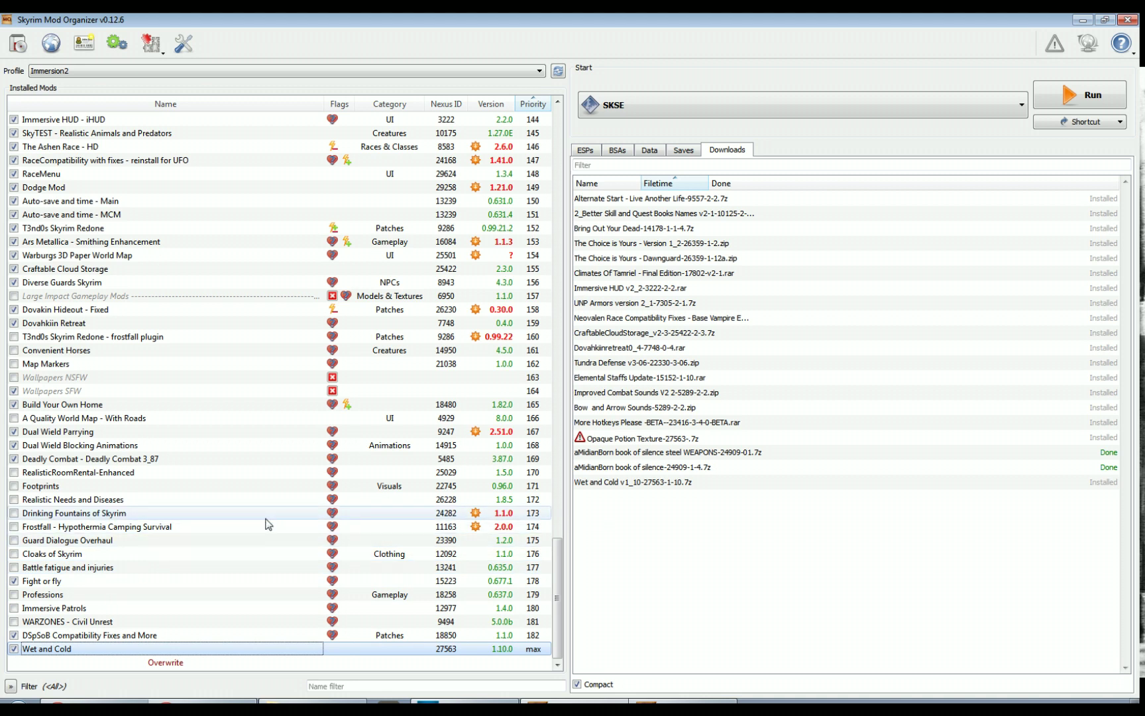
# Review the plugin load order and enable WetandCold.esp at its end
pyautogui.click(586, 152)
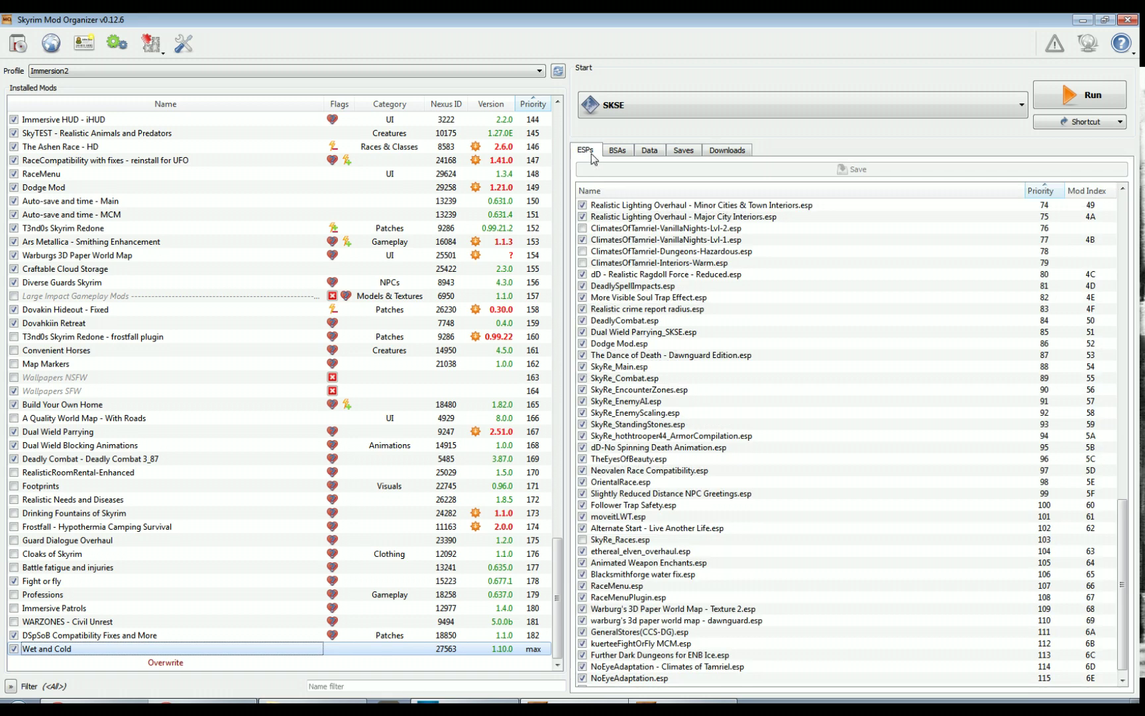
pyautogui.click(845, 658)
pyautogui.scroll(-1, 846, 664)
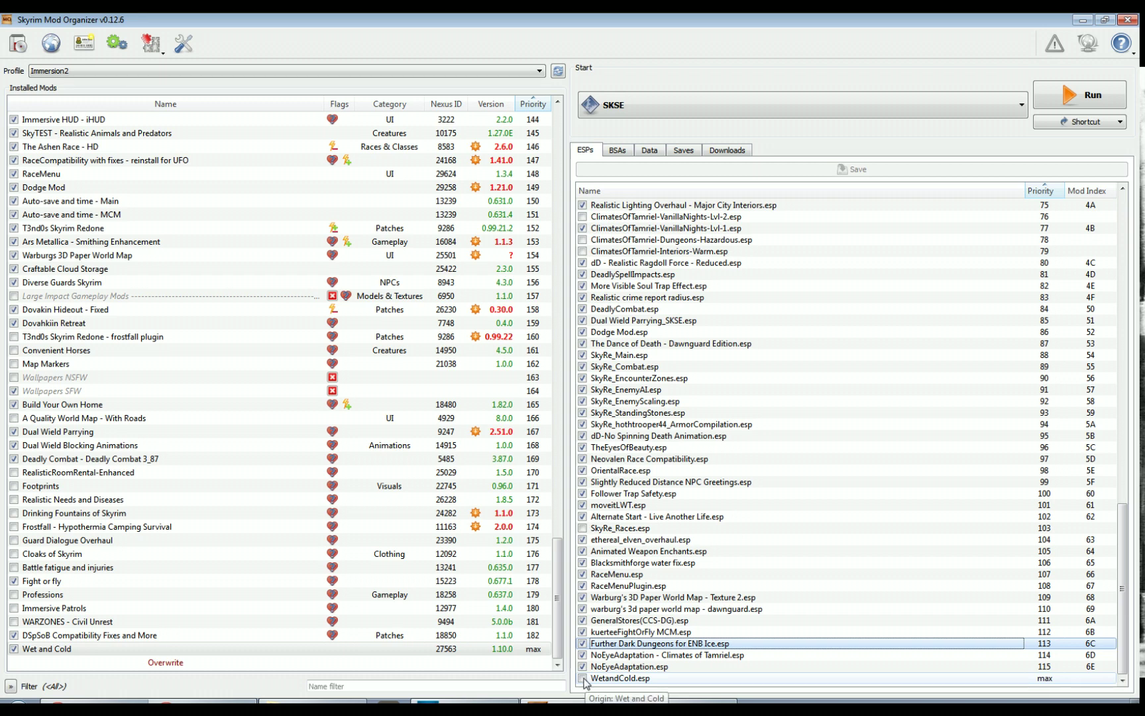
pyautogui.scroll(20, 782, 443)
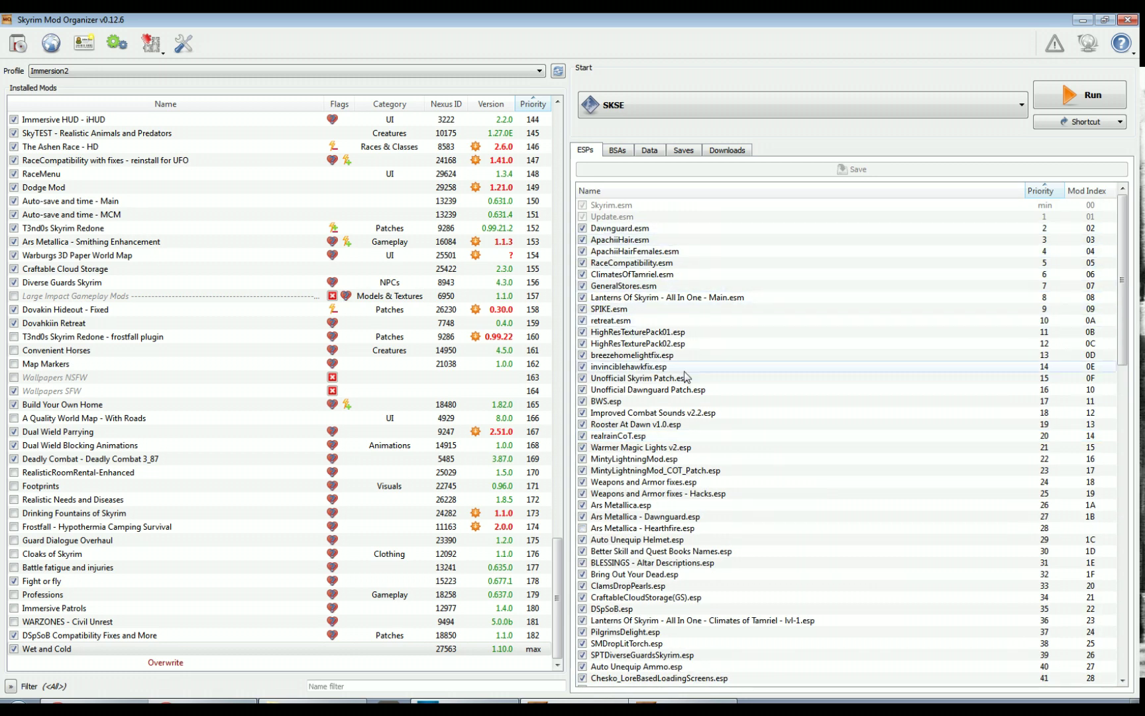
pyautogui.scroll(-20, 699, 398)
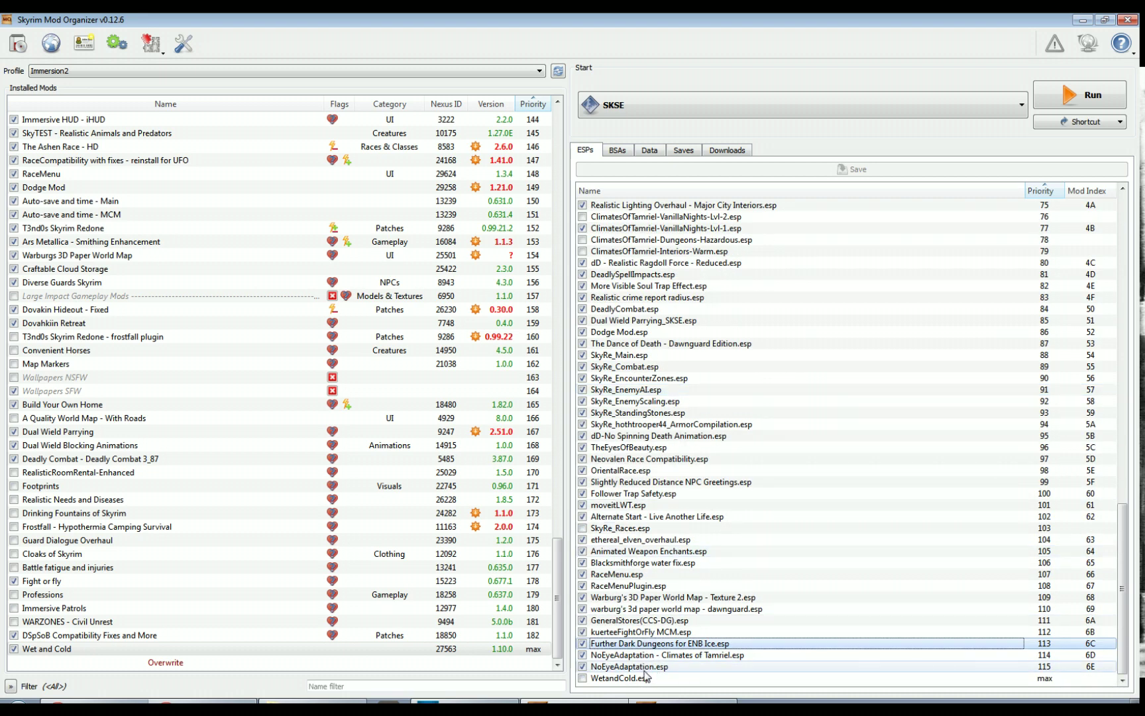
pyautogui.click(587, 680)
pyautogui.click(584, 679)
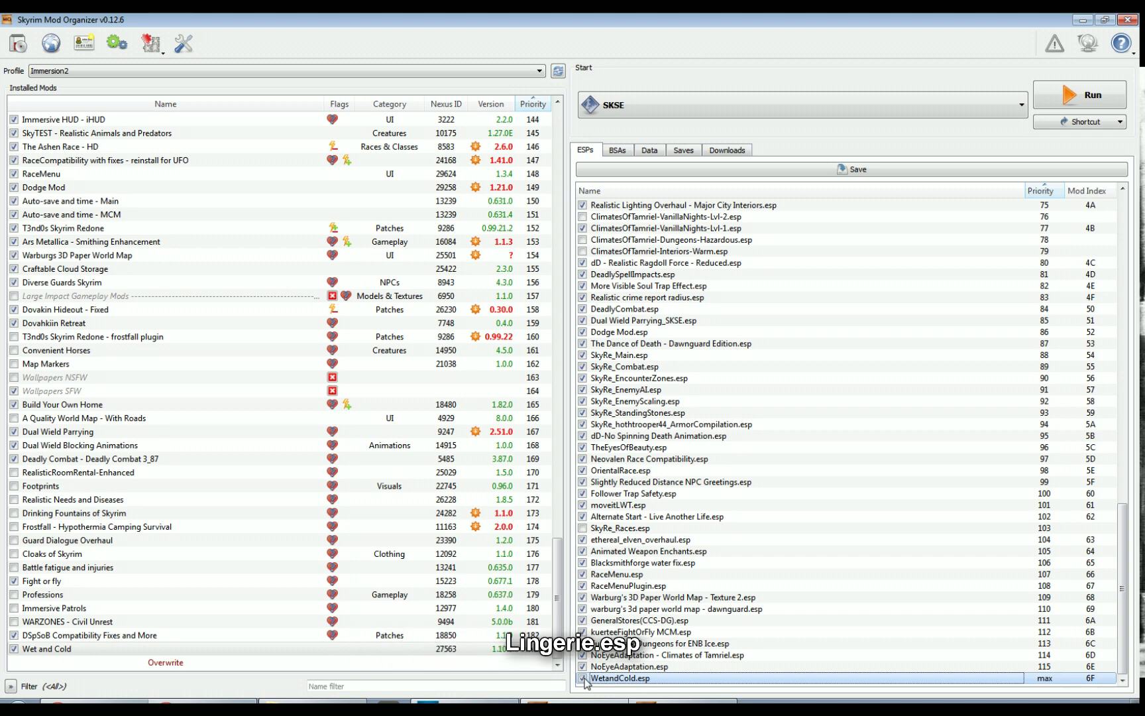
pyautogui.click(14, 653)
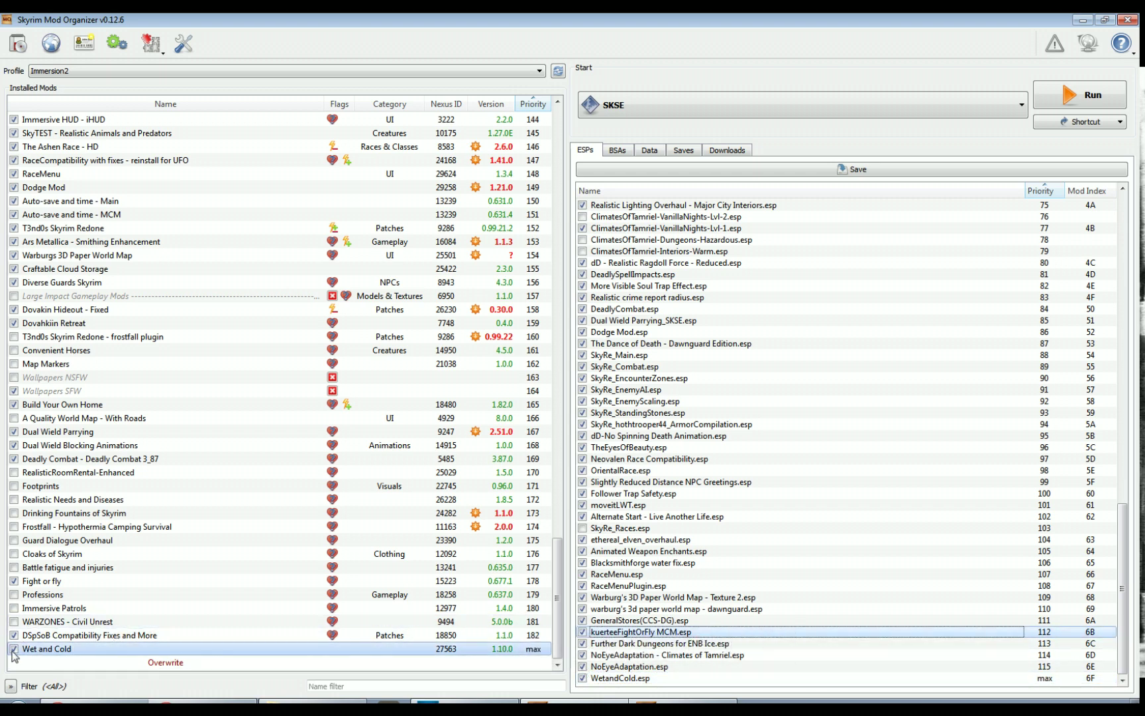
pyautogui.moveTo(619, 678); pyautogui.dragTo(585, 679)
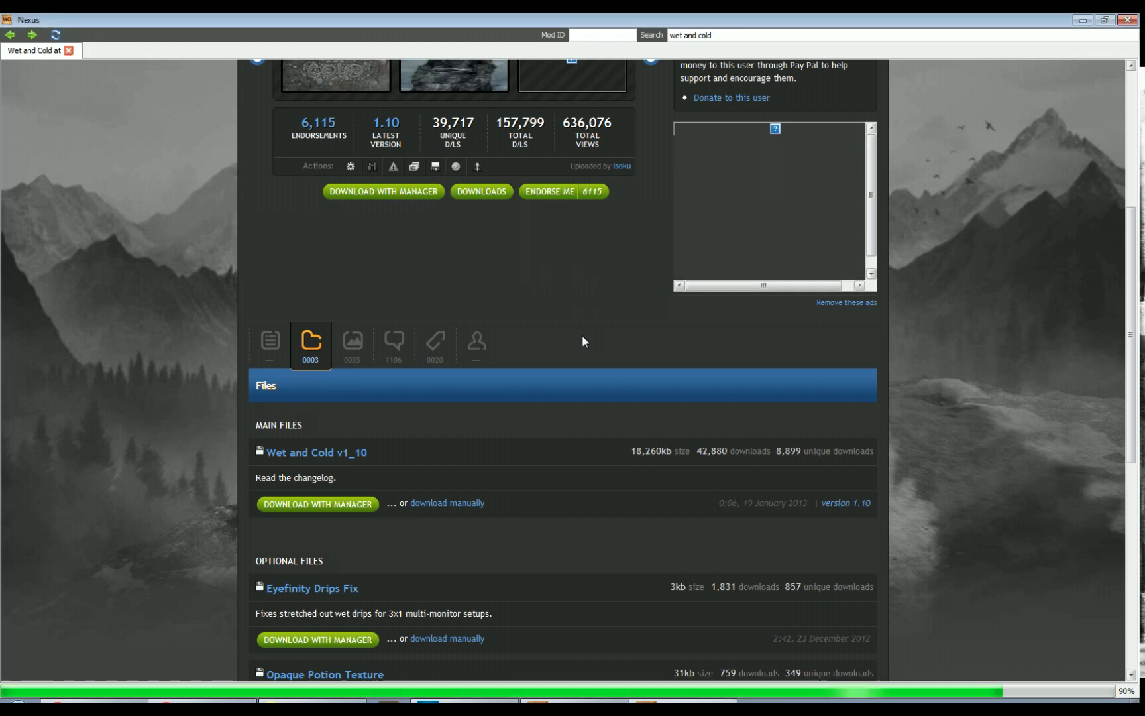
# Compare the file sizes in the Wet and Cold files list and manually download the optional Opaque Potion Texture
pyautogui.scroll(-3, 582, 342)
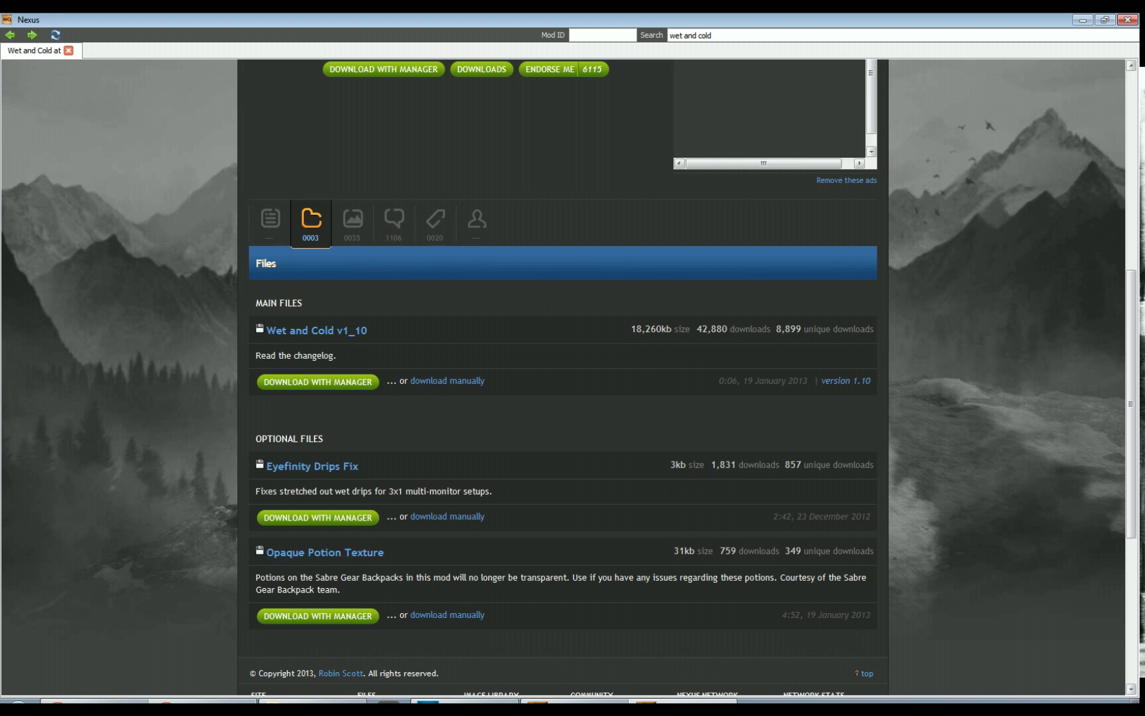
pyautogui.scroll(-1, 565, 532)
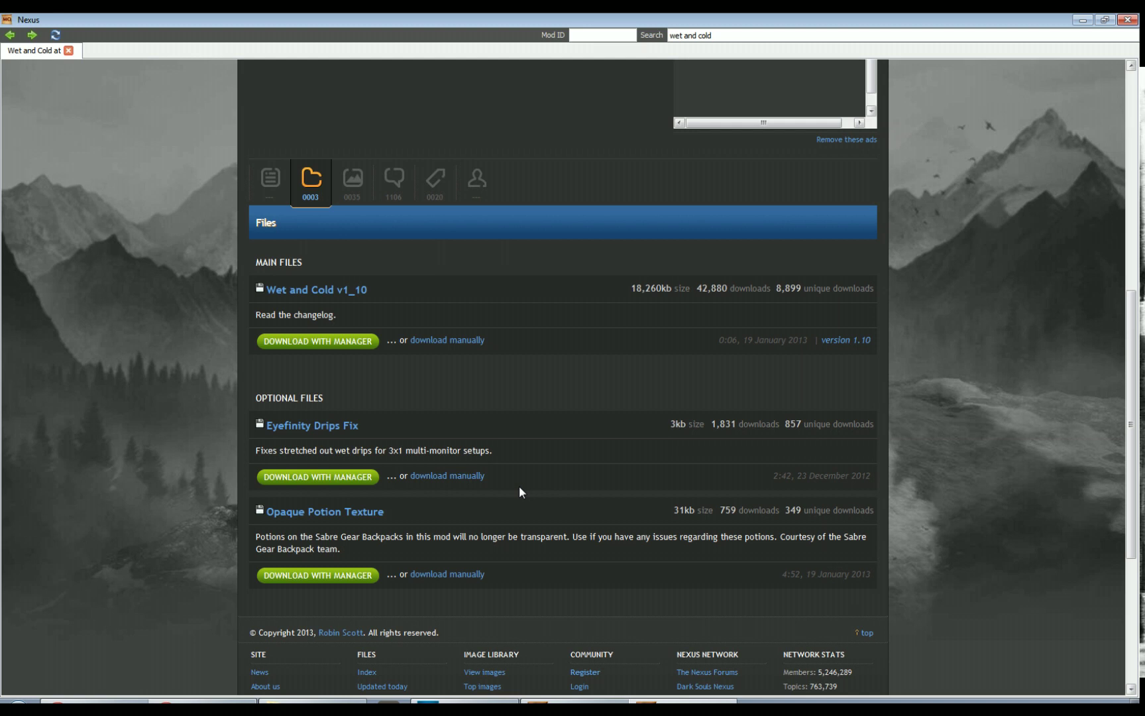
pyautogui.tripleClick(656, 511)
pyautogui.click(656, 511)
pyautogui.moveTo(673, 509); pyautogui.dragTo(694, 509)
pyautogui.moveTo(628, 287); pyautogui.dragTo(671, 287)
pyautogui.click(638, 361)
pyautogui.click(419, 577)
pyautogui.click(447, 368)
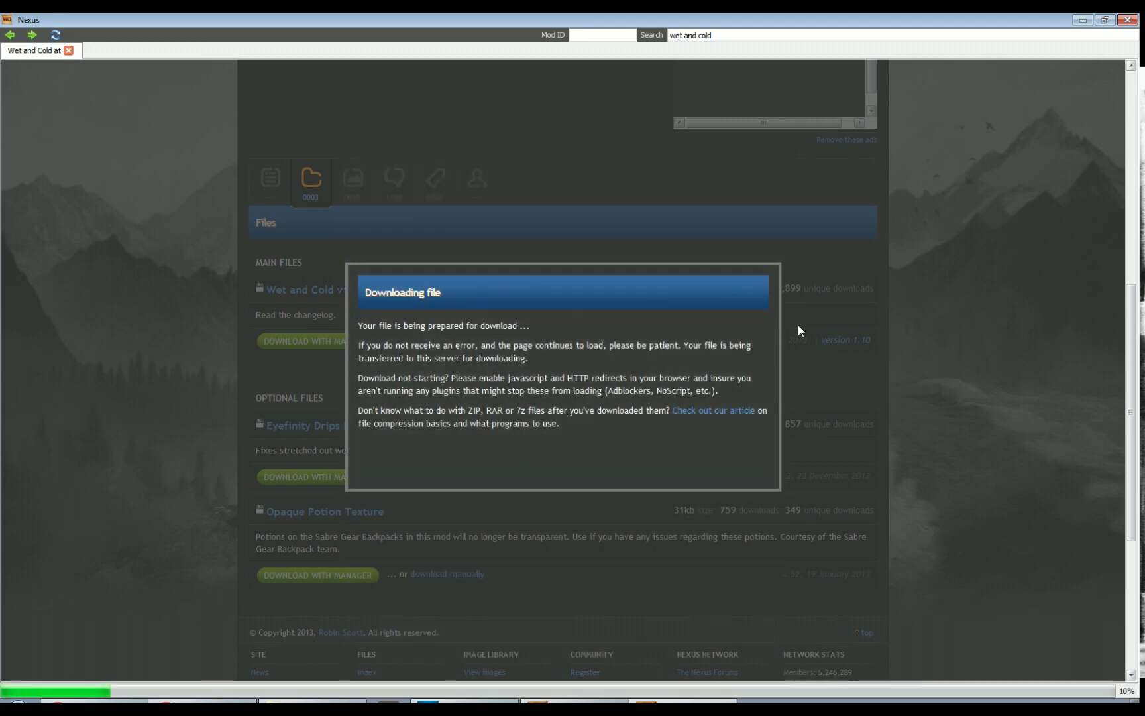
# Install the downloaded Opaque Potion Texture archive under the name Wet and Cold, merging it into the existing mod
pyautogui.click(667, 378)
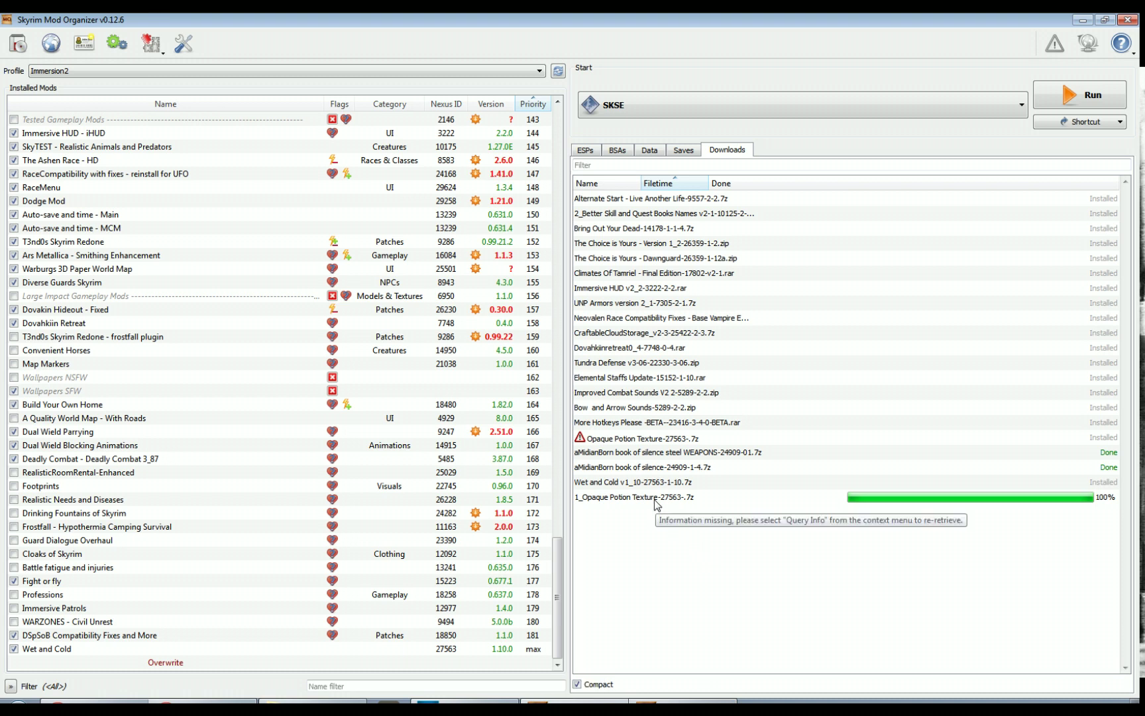
pyautogui.doubleClick(634, 439)
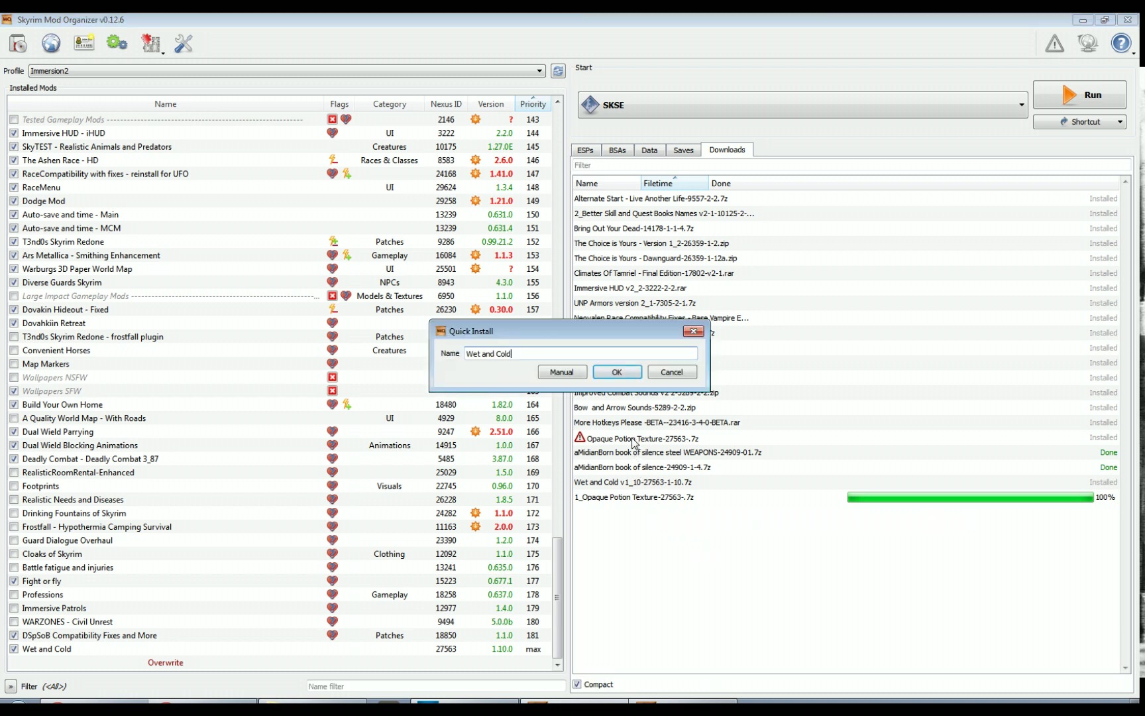
pyautogui.click(615, 375)
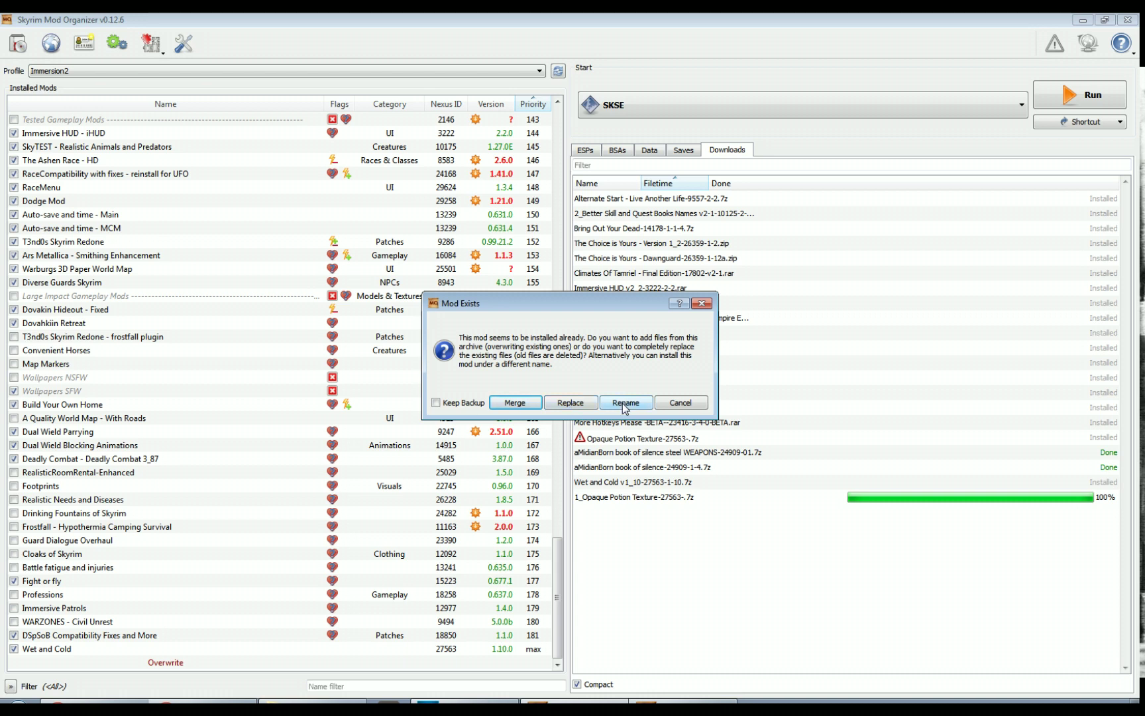
pyautogui.click(514, 403)
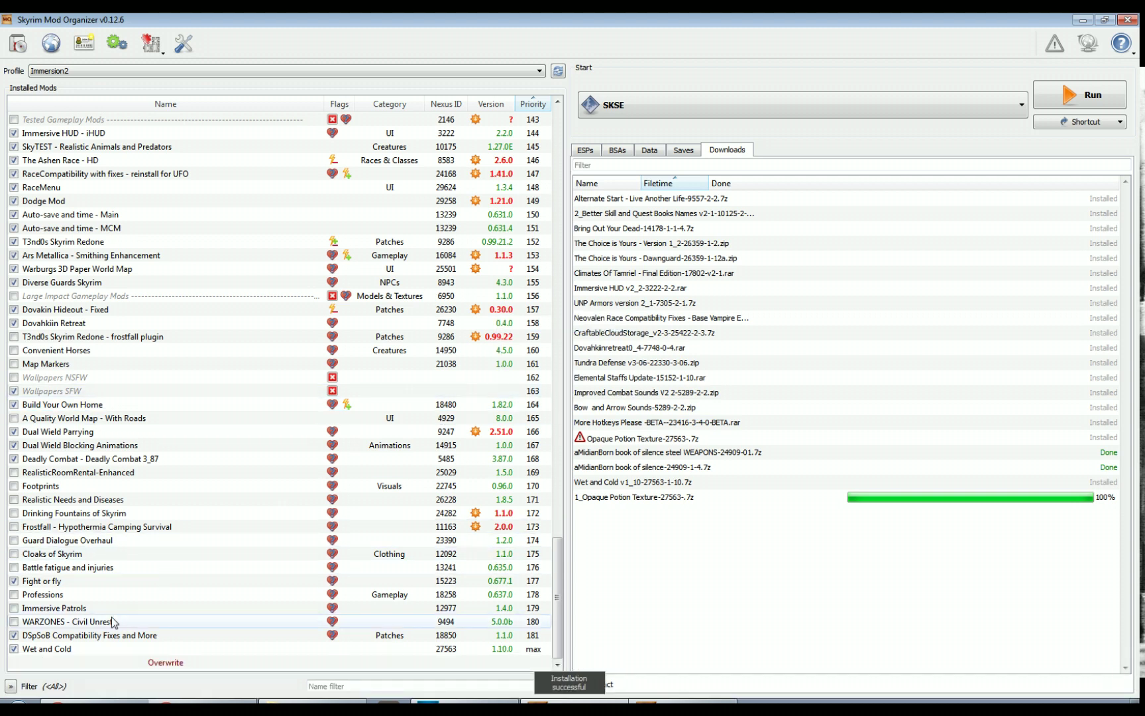
pyautogui.click(77, 648)
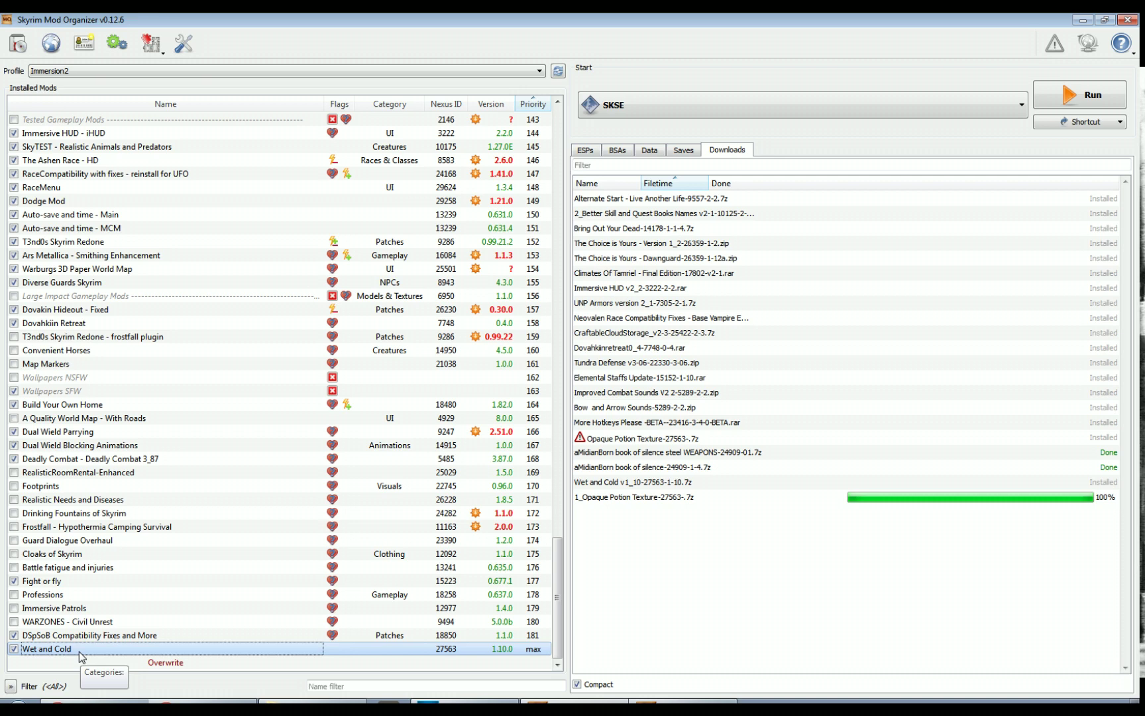
# Begin a manual install of CraftableCloudStorage_v2-3 and read through the CraftableCloudStorage(GS)_readme.txt in its contents
pyautogui.doubleClick(645, 333)
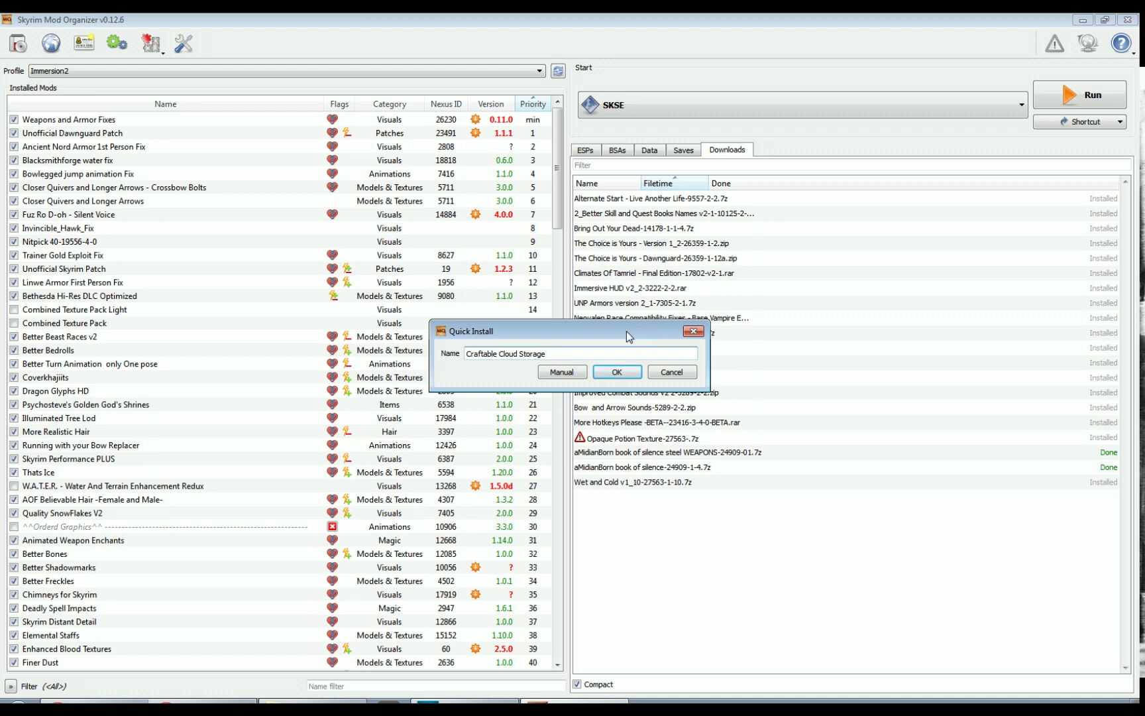
pyautogui.click(565, 373)
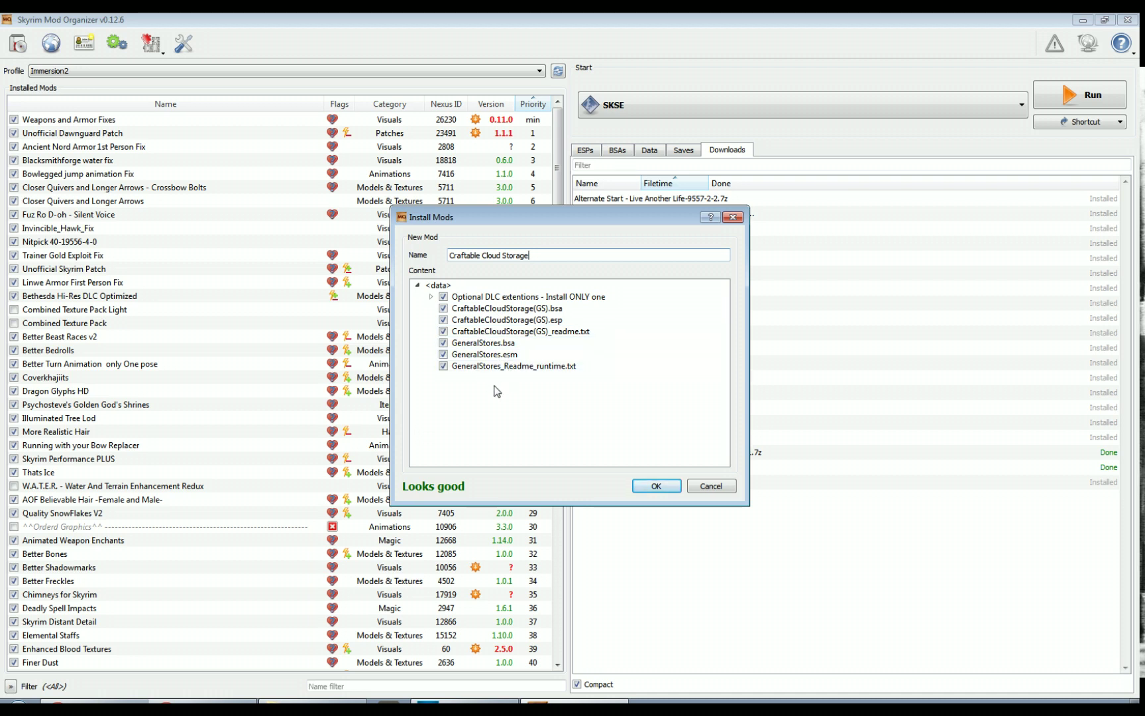
pyautogui.rightClick(555, 336)
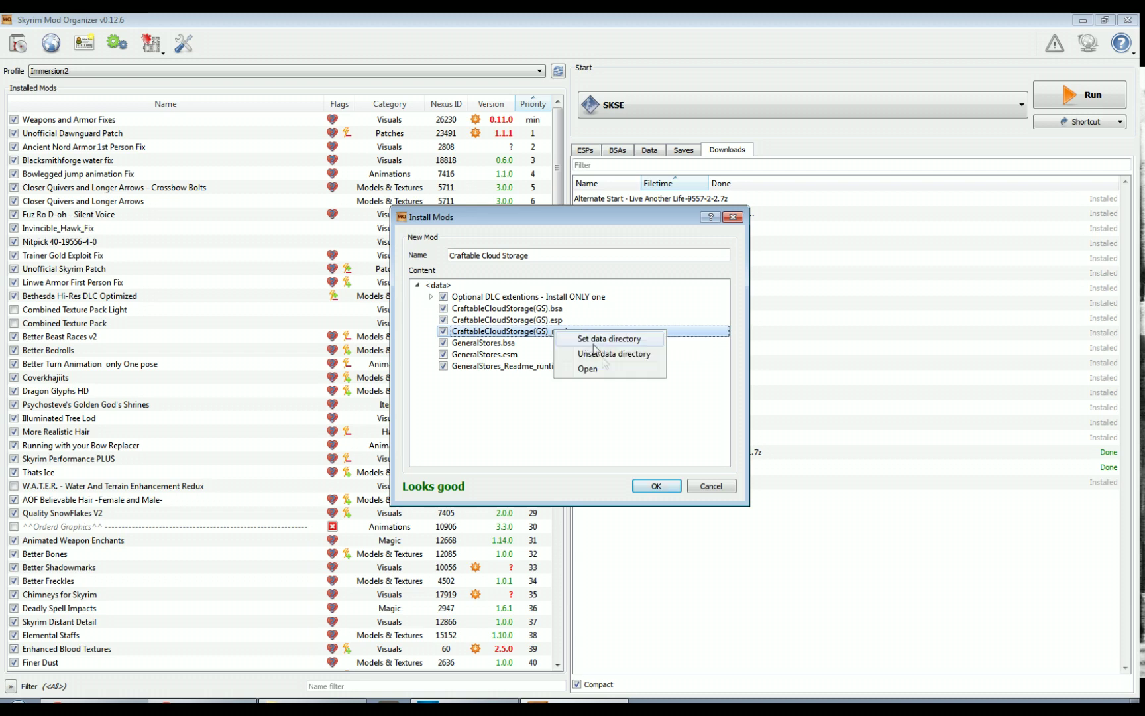
pyautogui.click(593, 372)
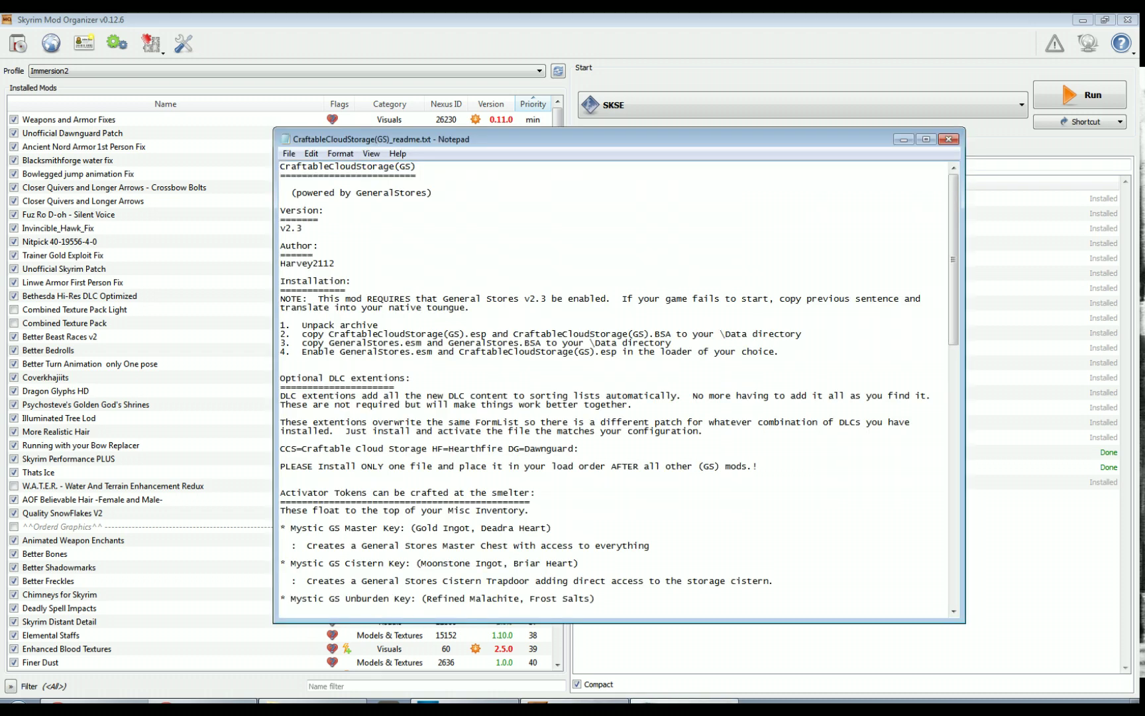
pyautogui.scroll(-15, 616, 387)
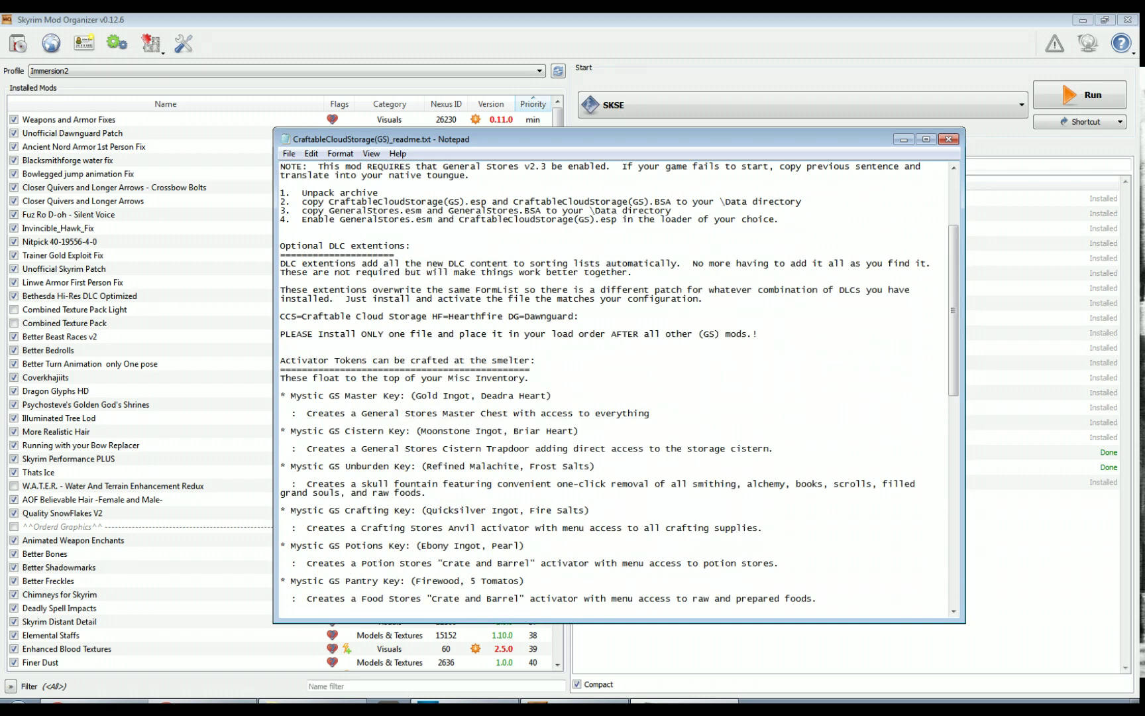
pyautogui.scroll(-3, 616, 387)
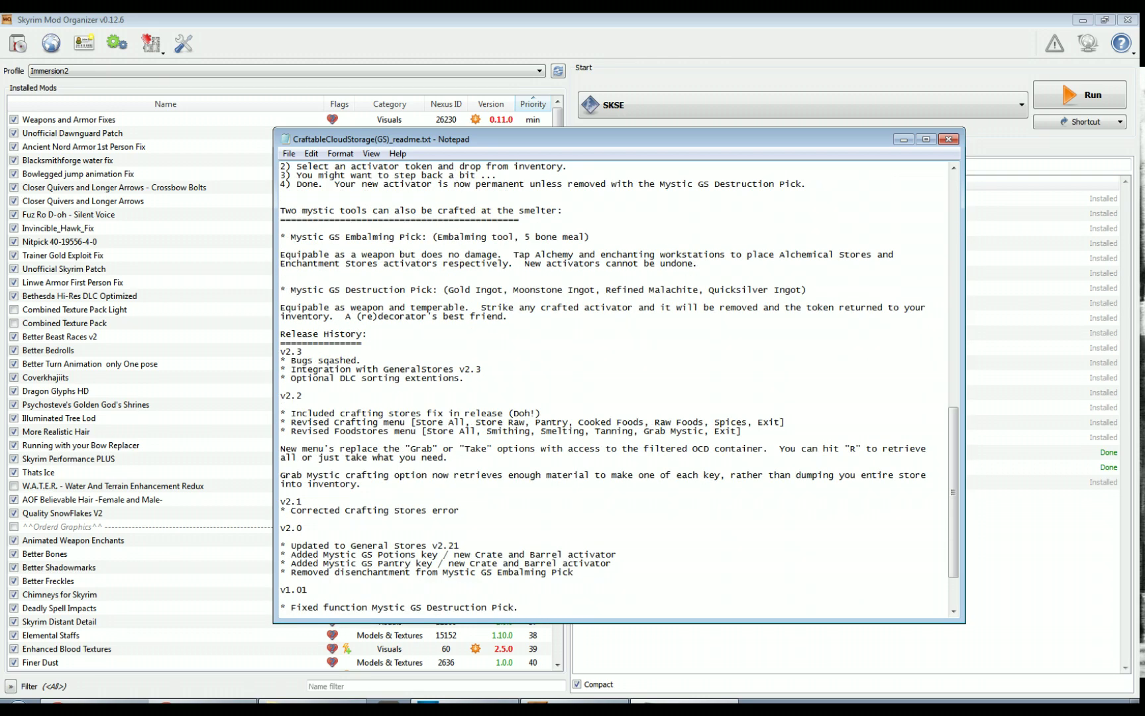
pyautogui.click(948, 138)
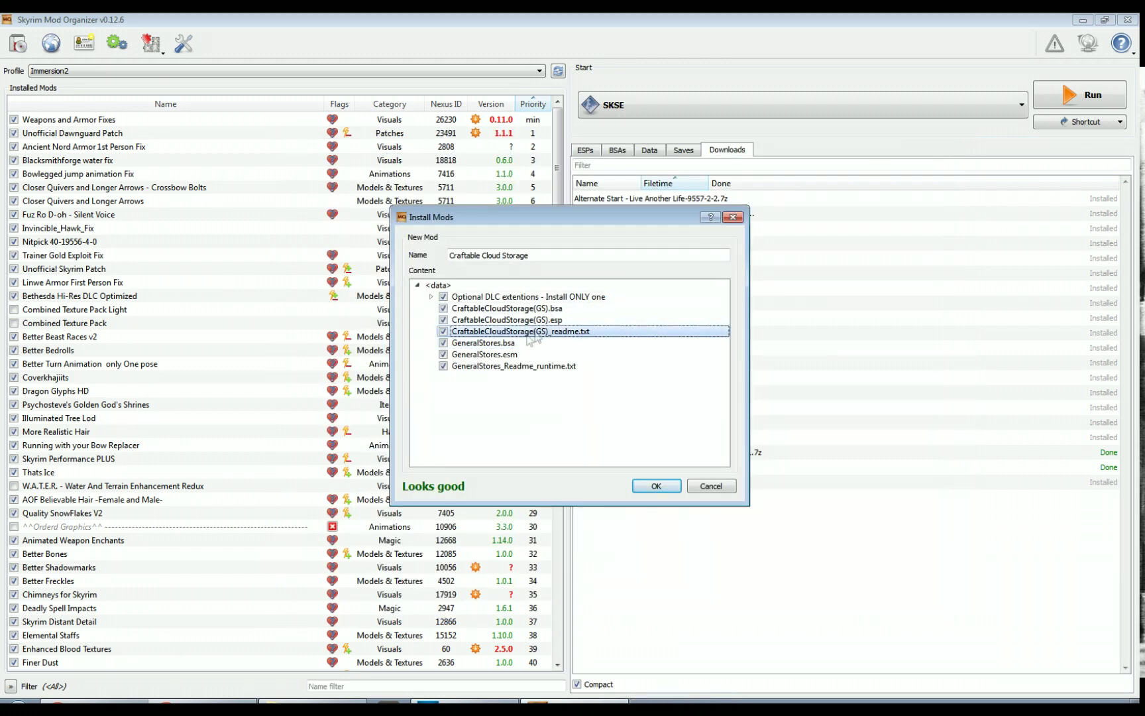
# Exclude both readme text files from the Craftable Cloud Storage install, and include them again
pyautogui.click(443, 330)
pyautogui.click(444, 366)
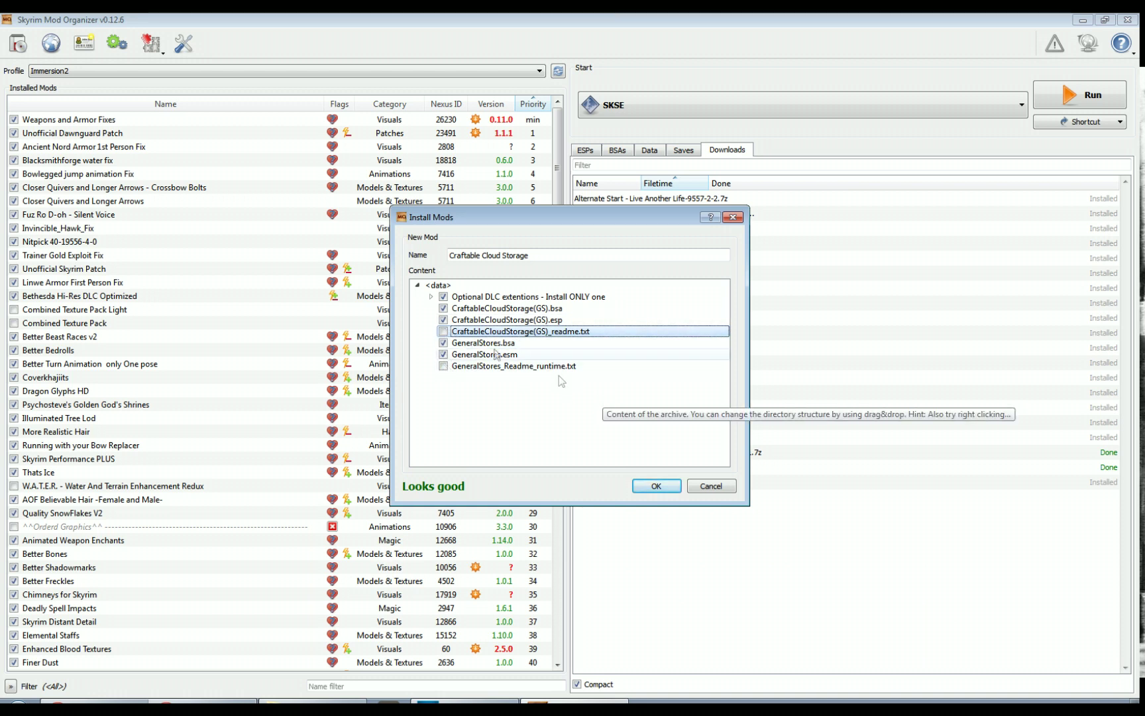
pyautogui.click(443, 331)
pyautogui.click(443, 366)
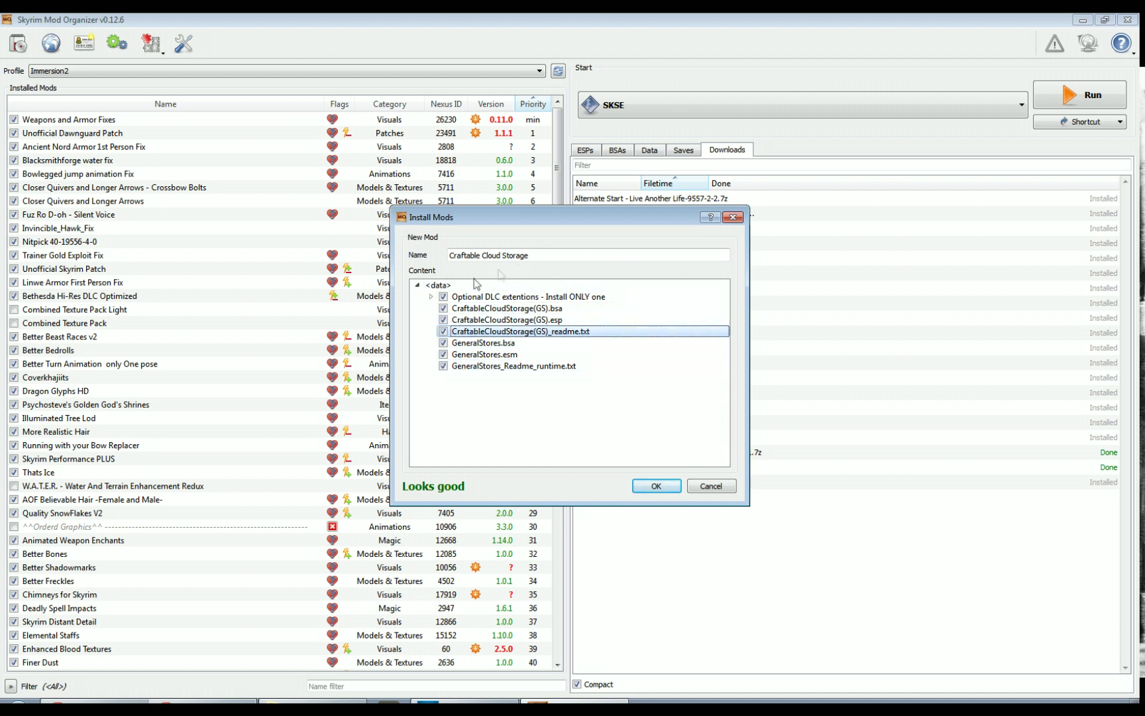
# Move GeneralStores(CCS-DG).esp from the optional DLC extensions folder to the data root, and exclude that folder from the install
pyautogui.click(431, 297)
pyautogui.click(517, 298)
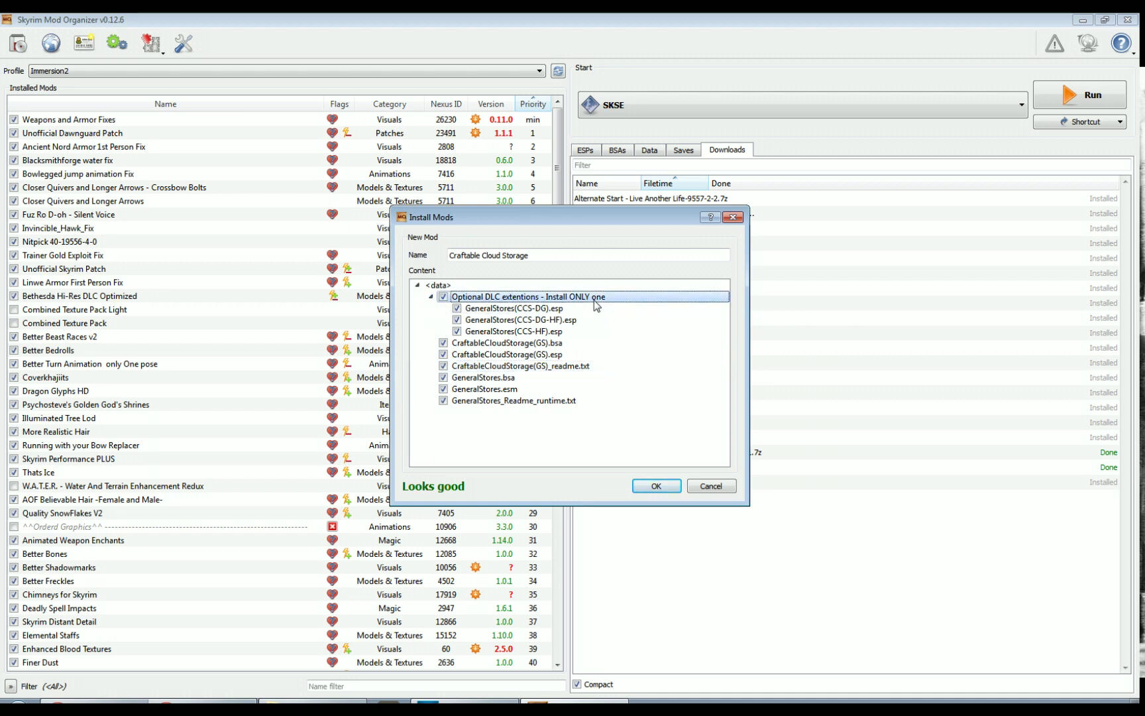
pyautogui.click(561, 309)
pyautogui.click(557, 320)
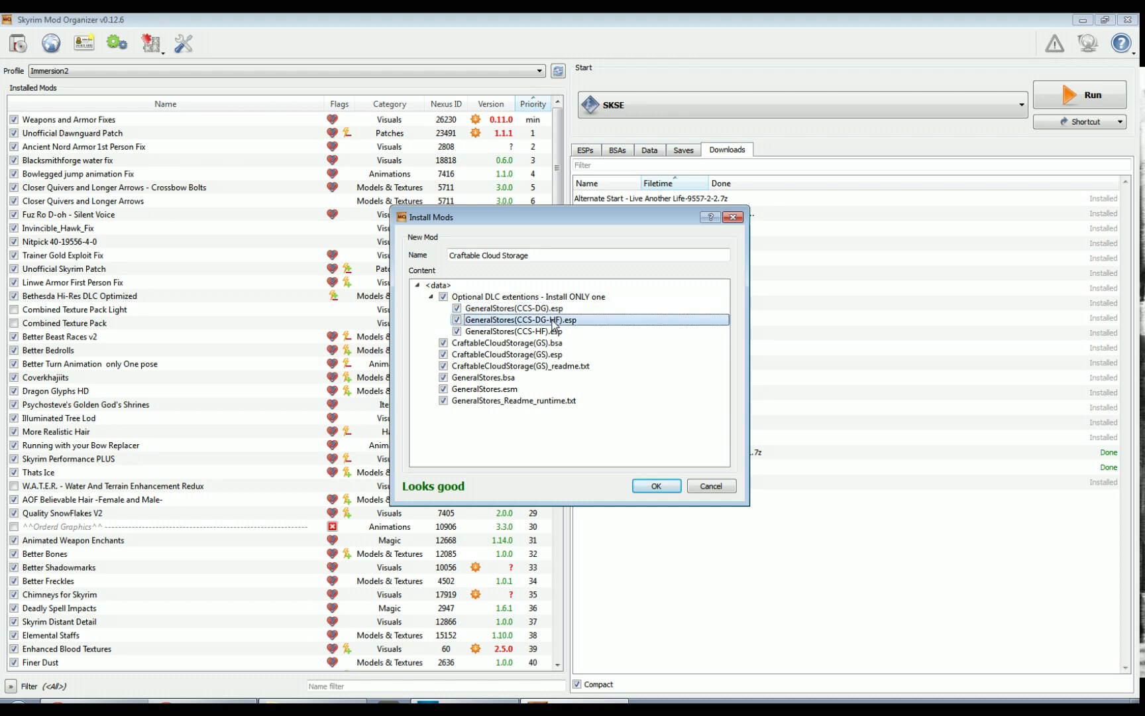
pyautogui.click(543, 331)
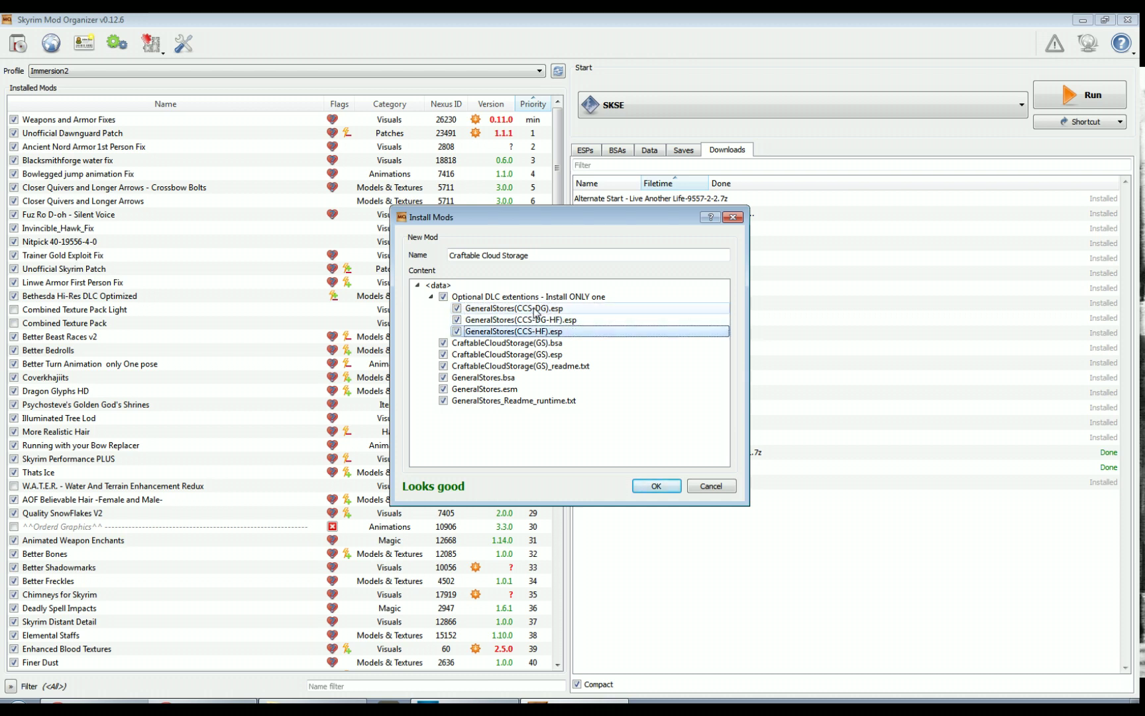
pyautogui.click(535, 309)
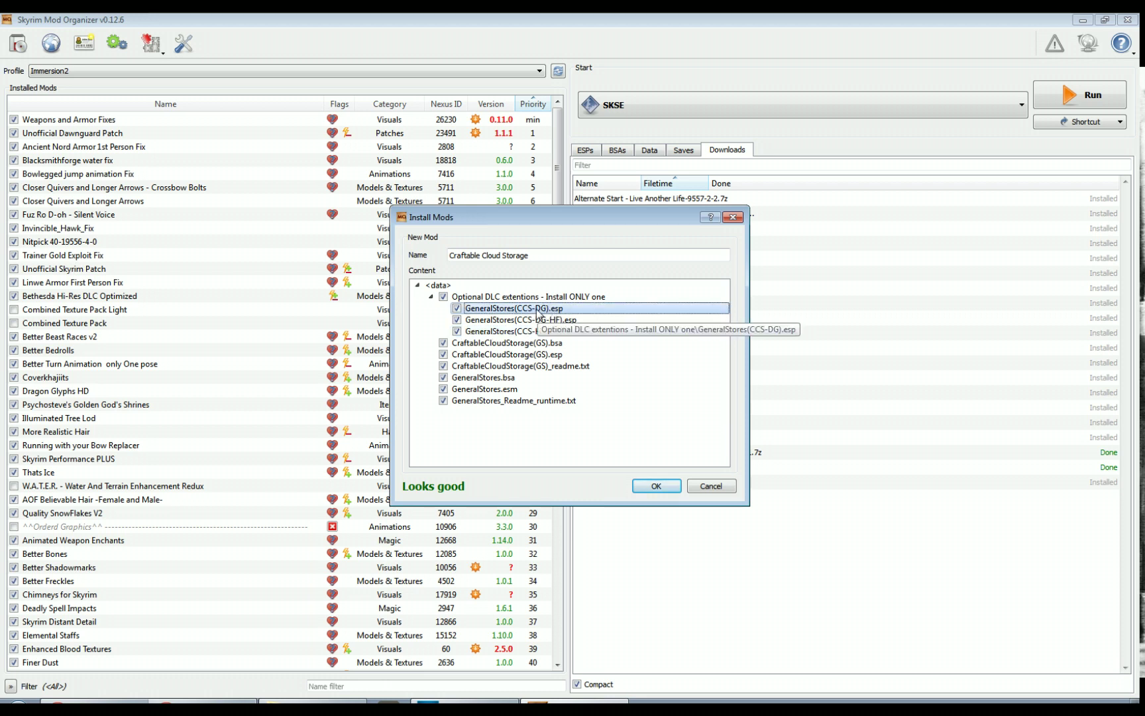
pyautogui.moveTo(538, 311); pyautogui.dragTo(471, 286)
pyautogui.click(470, 402)
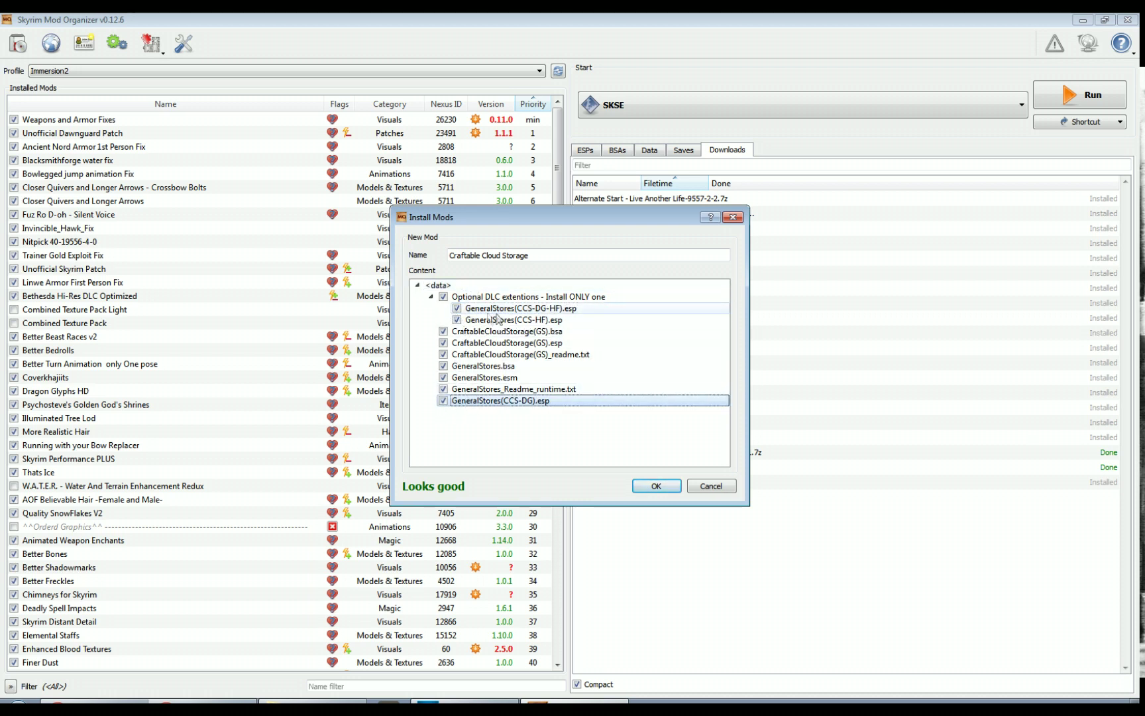
pyautogui.click(430, 296)
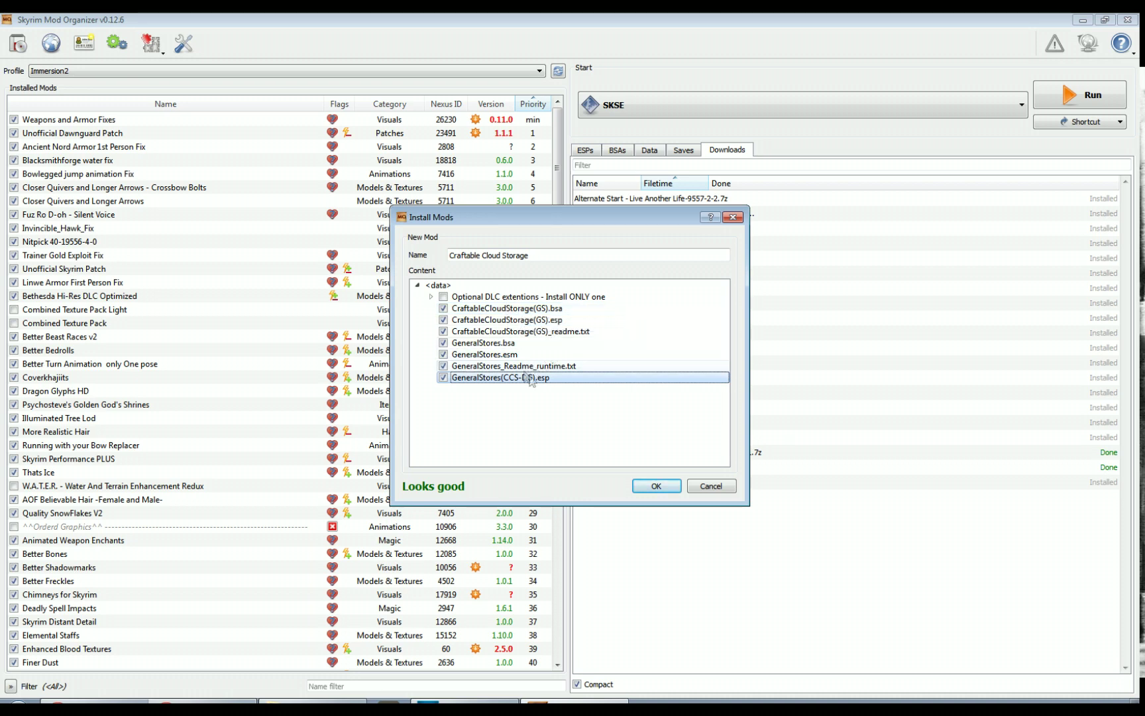
# Finish installing Craftable Cloud Storage without unpacking its BSAs, and enable it in the Immersion2 profile's installed mods
pyautogui.click(652, 487)
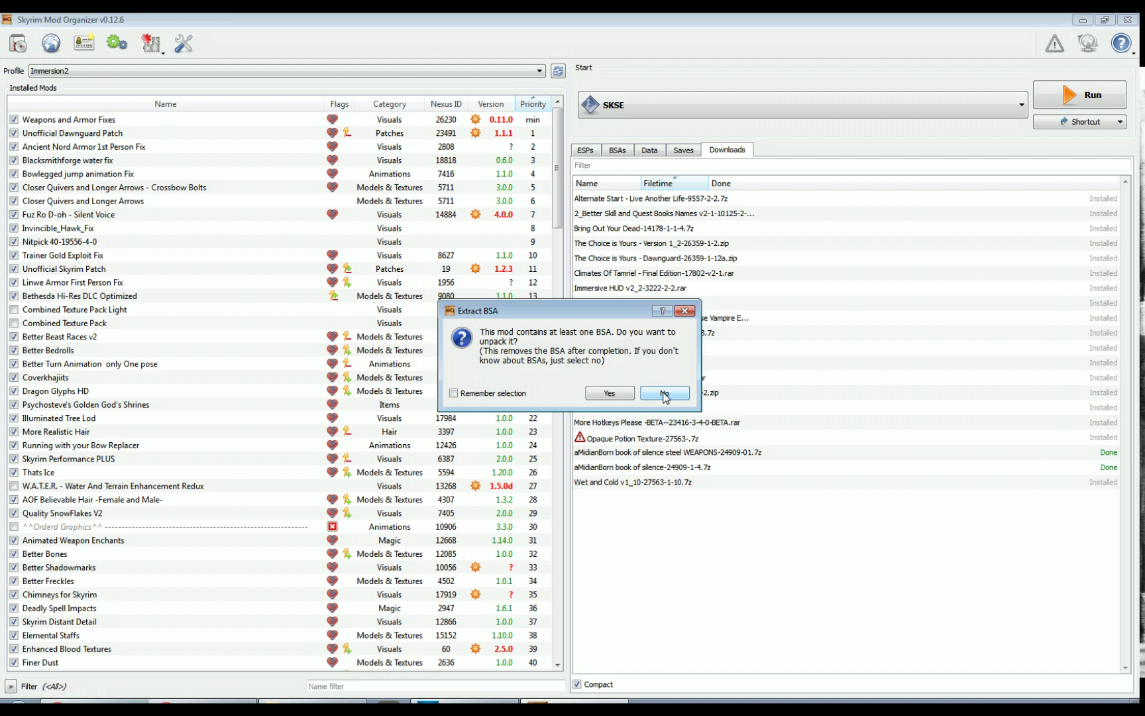
pyautogui.click(664, 392)
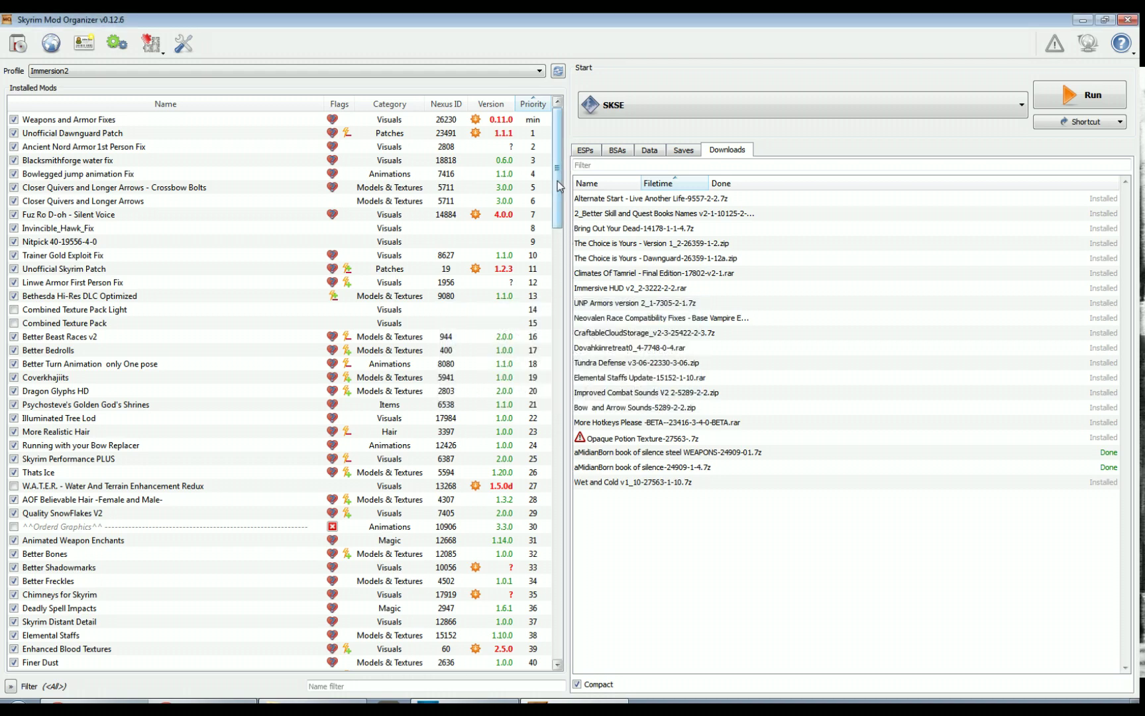
pyautogui.click(65, 650)
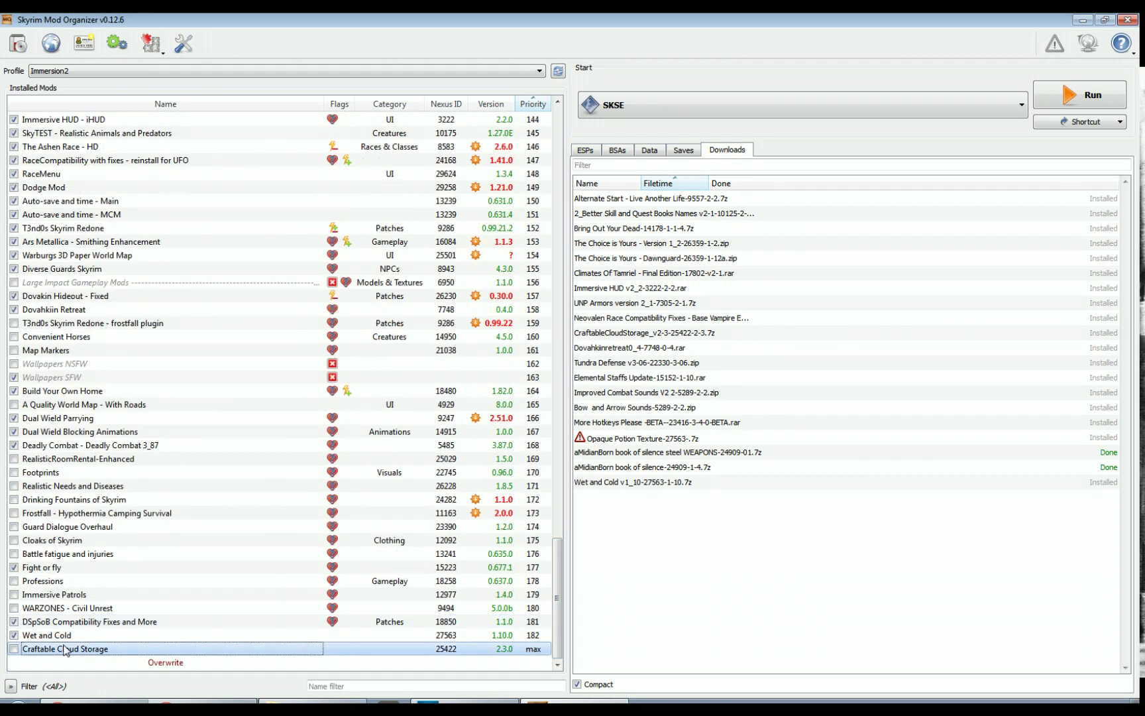
pyautogui.click(14, 650)
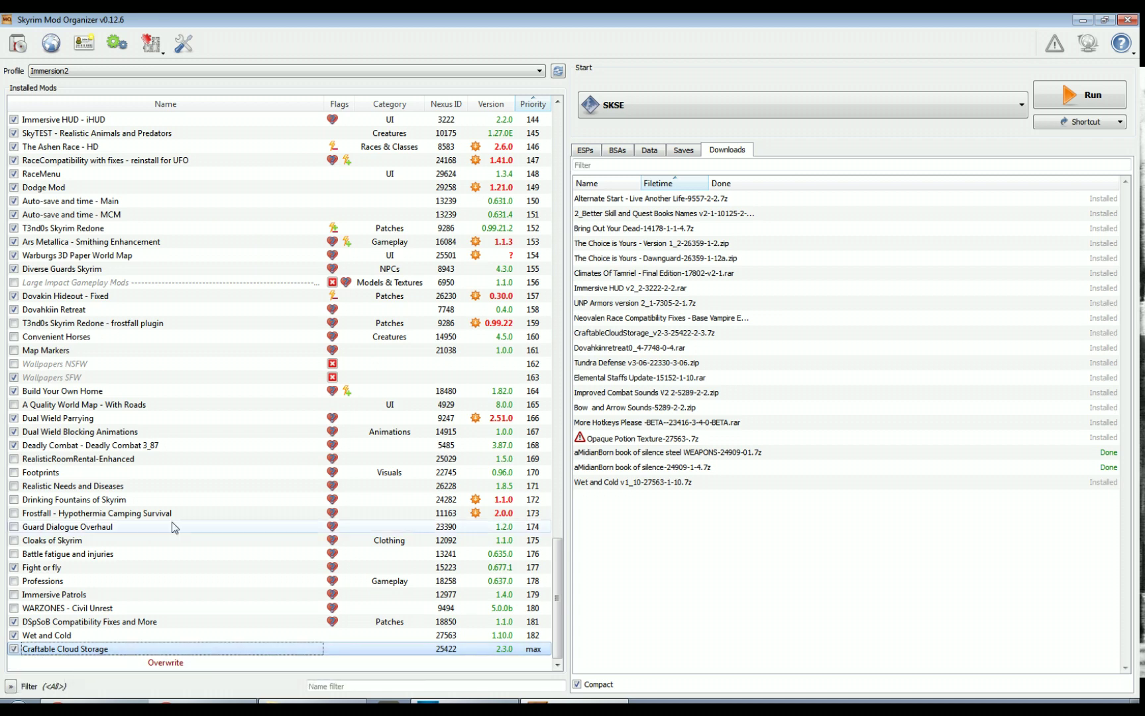
# Enable the GeneralStores.esm, CraftableCloudStorage(GS).esp and GeneralStores(CCS-DG).esp plugins in the load order
pyautogui.click(585, 150)
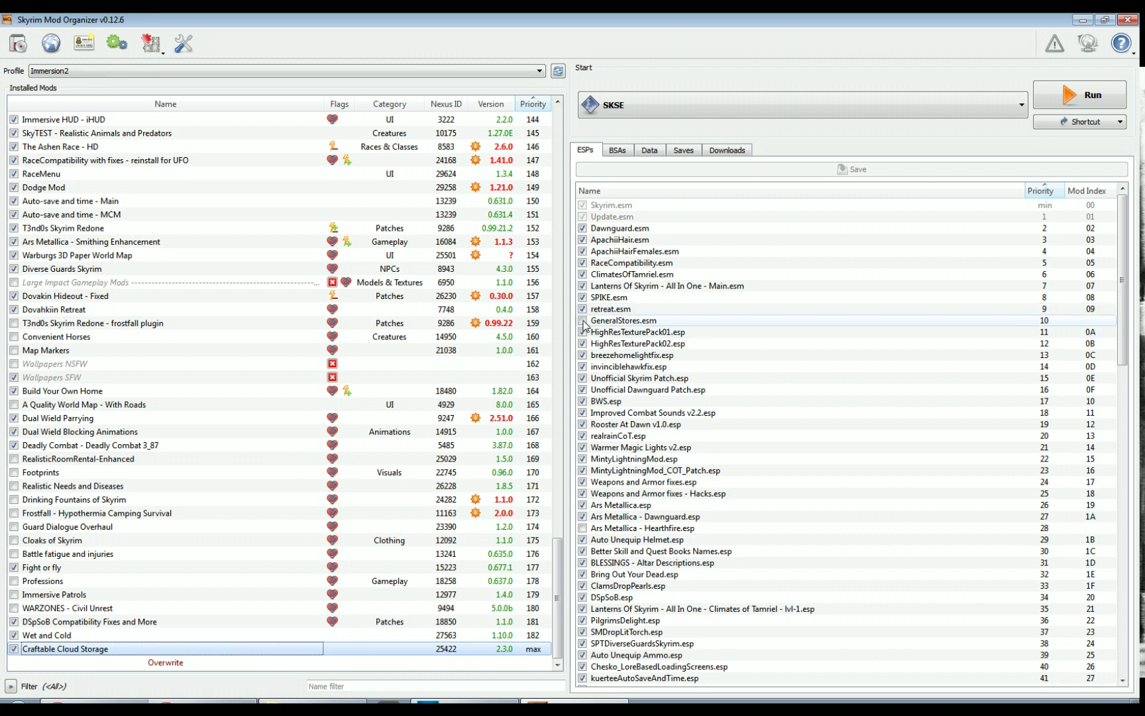
pyautogui.click(582, 320)
pyautogui.scroll(-20, 662, 394)
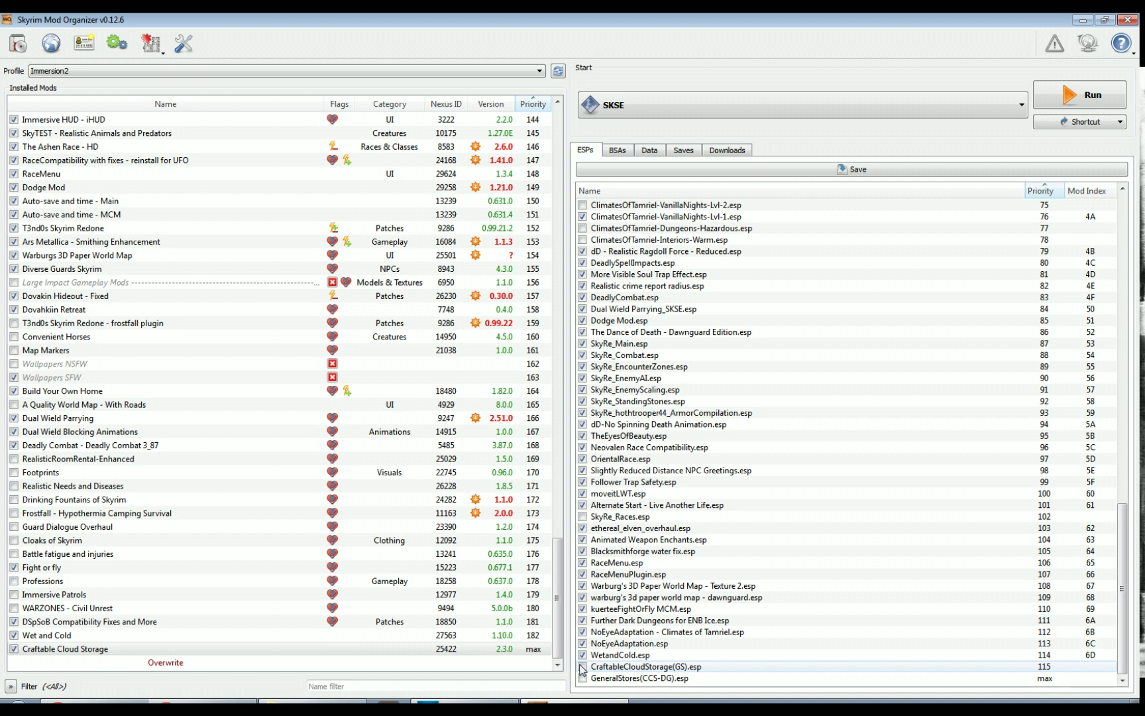
pyautogui.click(582, 667)
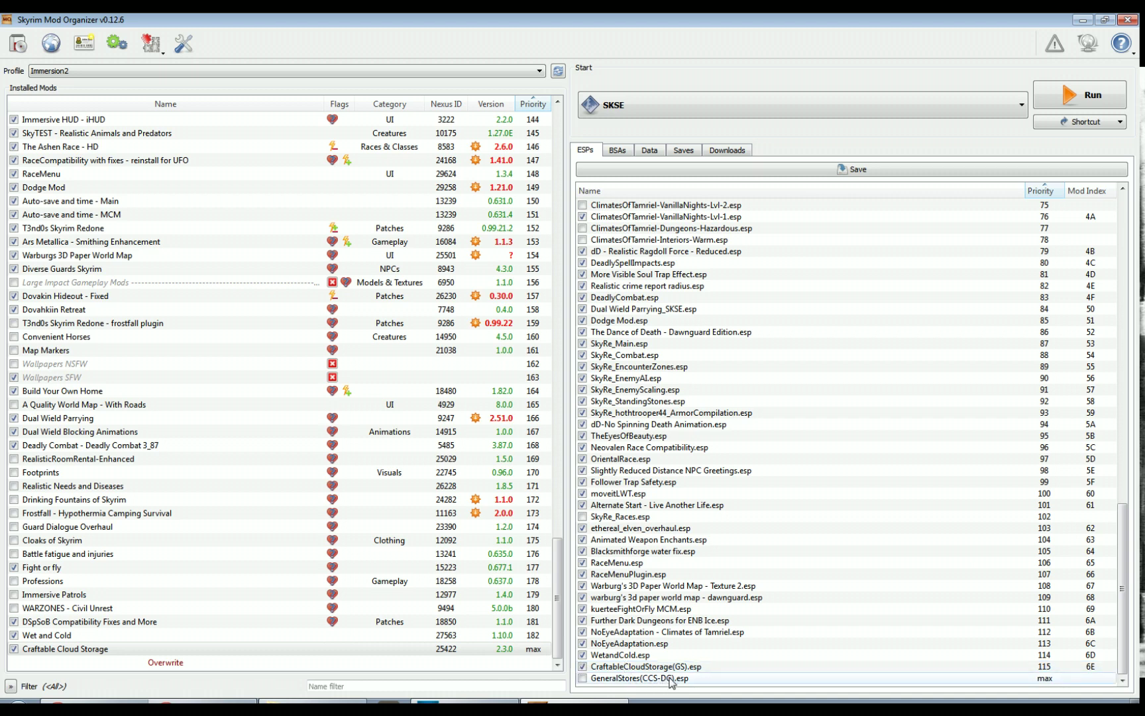
pyautogui.click(583, 678)
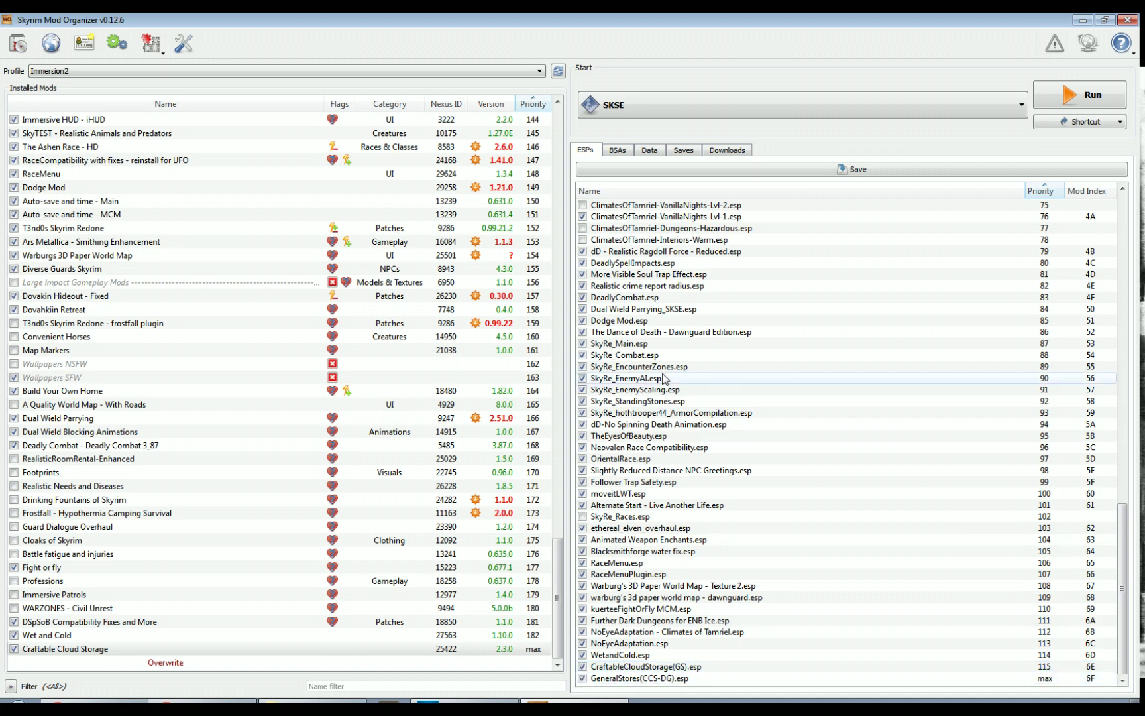
# Enable the CraftableCloudStorage(GS).bsa and GeneralStores.bsa archives of the Craftable Cloud Storage mod
pyautogui.click(618, 152)
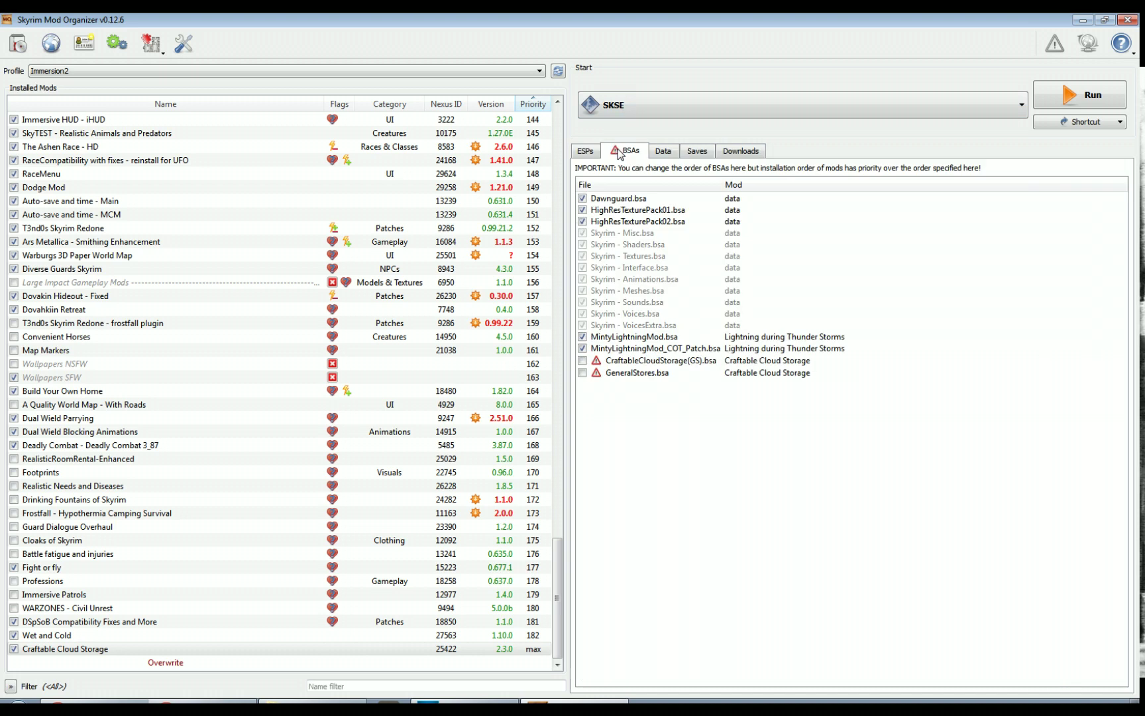
pyautogui.click(582, 360)
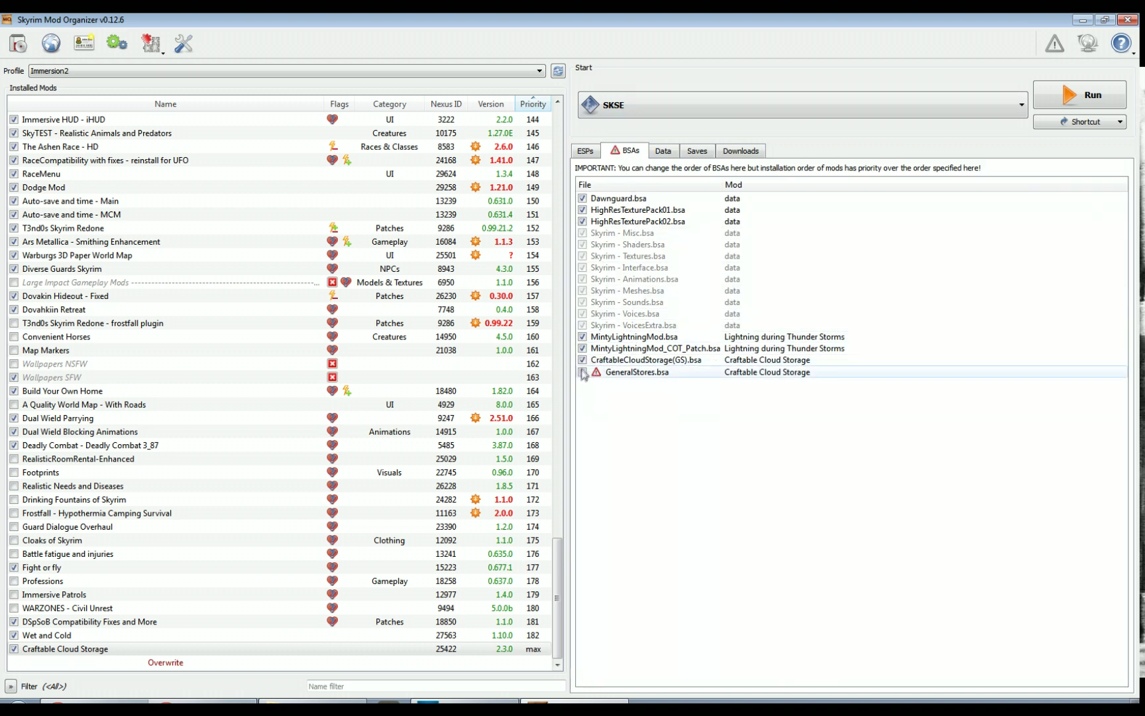
pyautogui.click(582, 373)
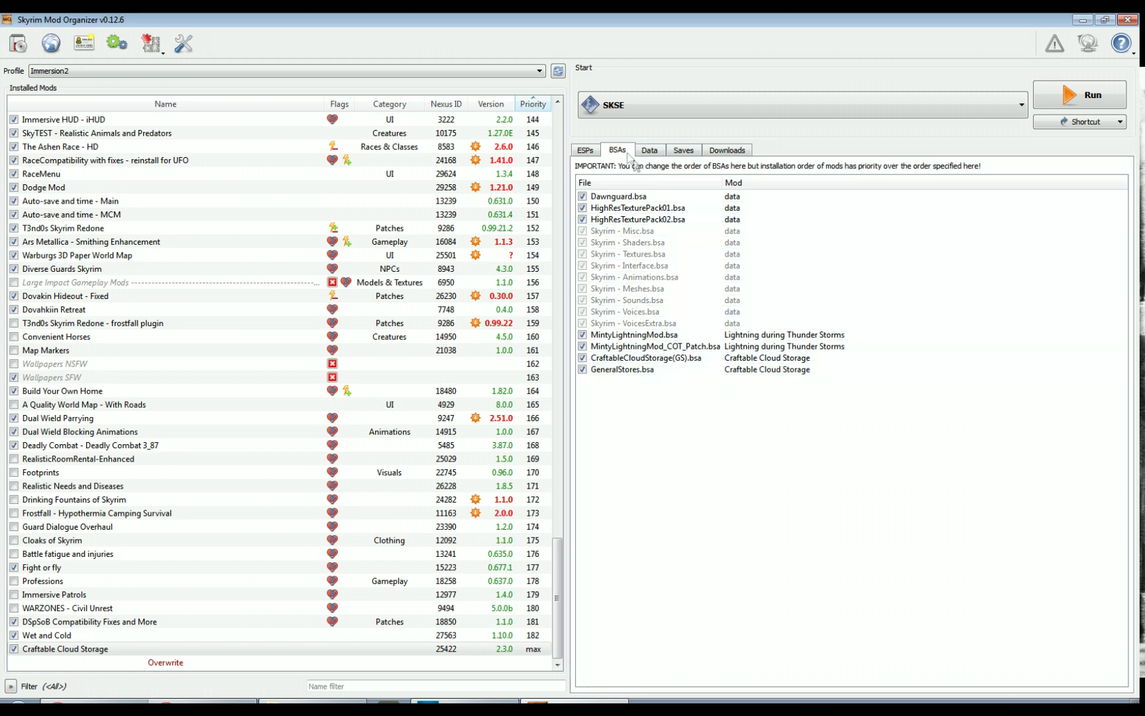
# Check the Craftable Cloud Storage plugins in the load order against the mod's entries in the BSA list
pyautogui.click(583, 151)
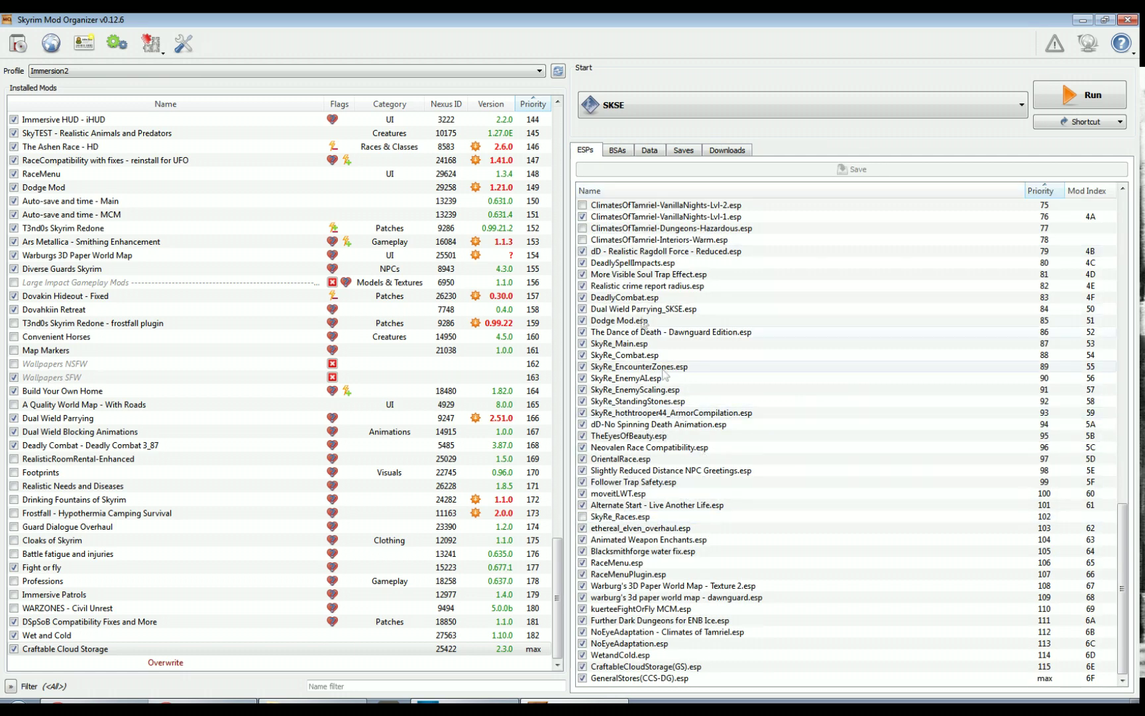
pyautogui.click(620, 154)
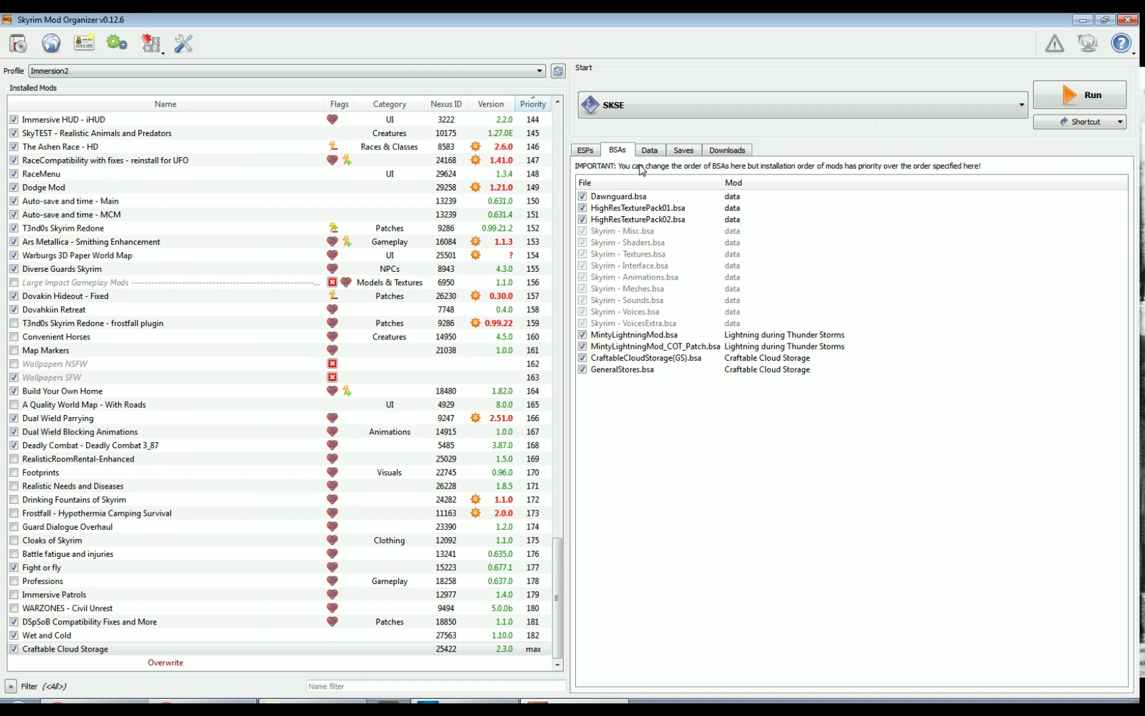
pyautogui.click(582, 153)
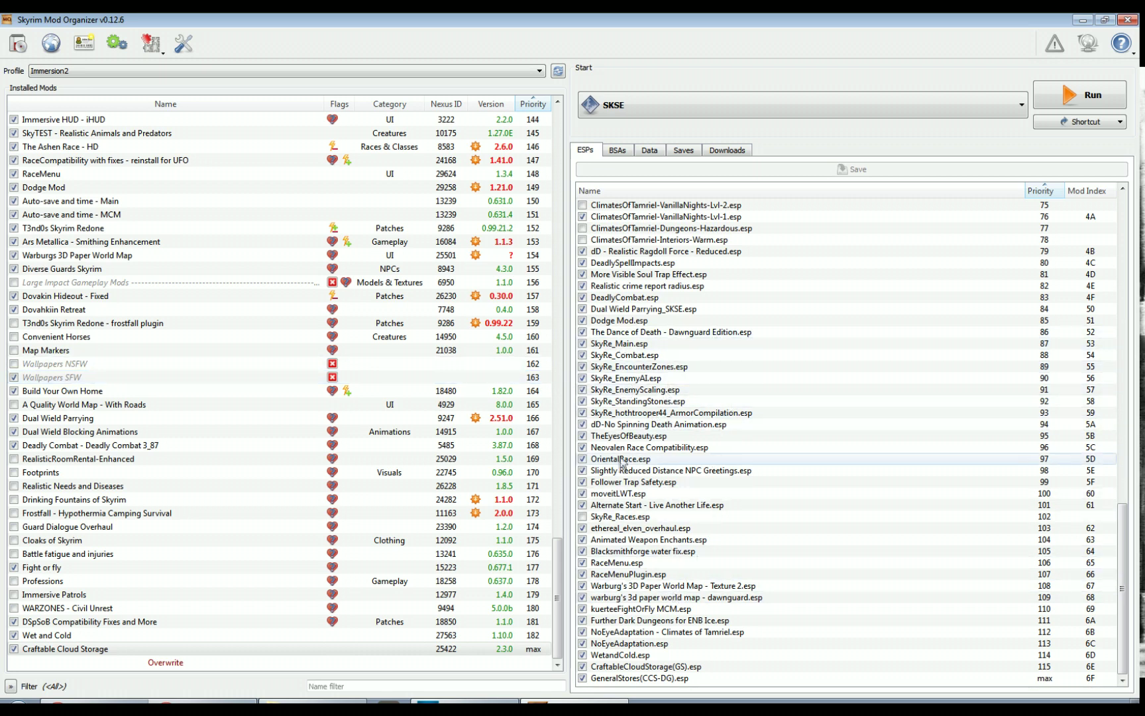
pyautogui.click(582, 678)
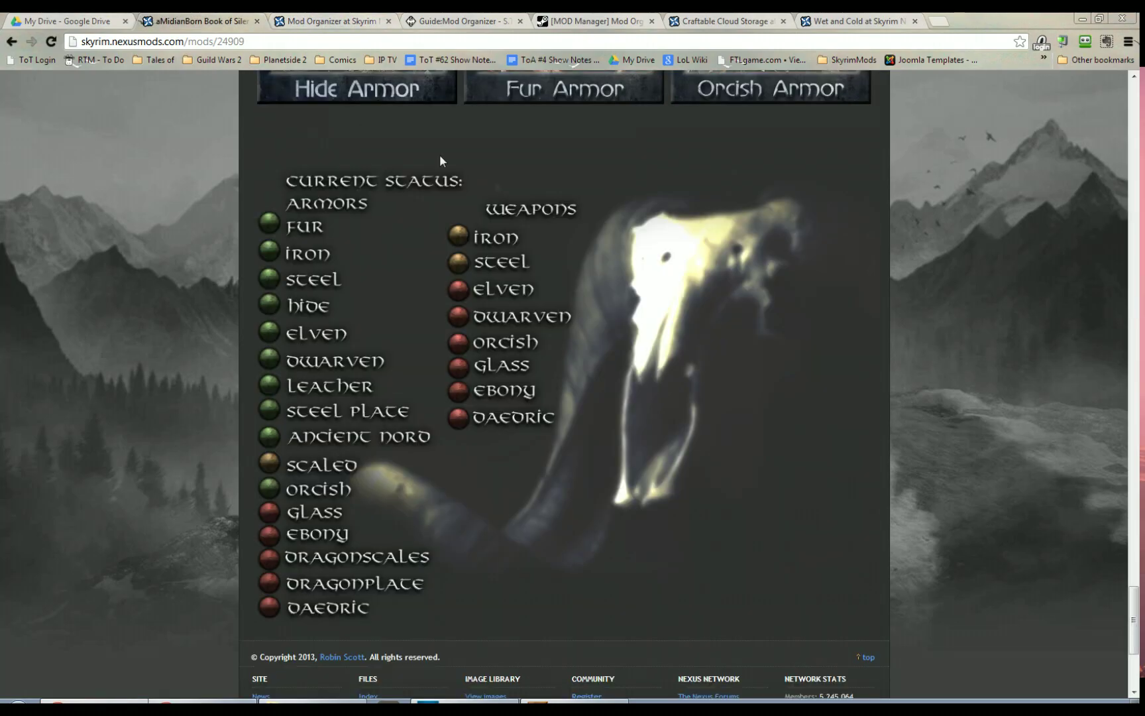
# Look through the aMidianBorn Book of Silence mod page, including its standalone armor retextures, installation notes and changelog
pyautogui.scroll(8, 505, 283)
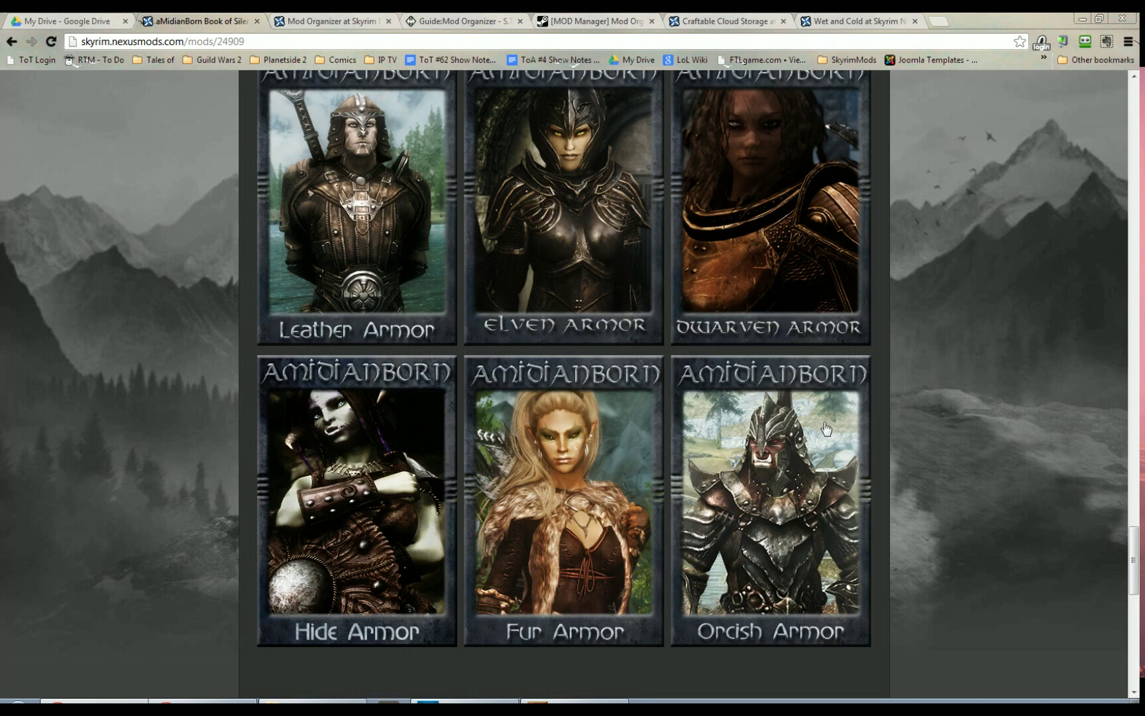
pyautogui.scroll(1, 641, 501)
pyautogui.scroll(6, 642, 501)
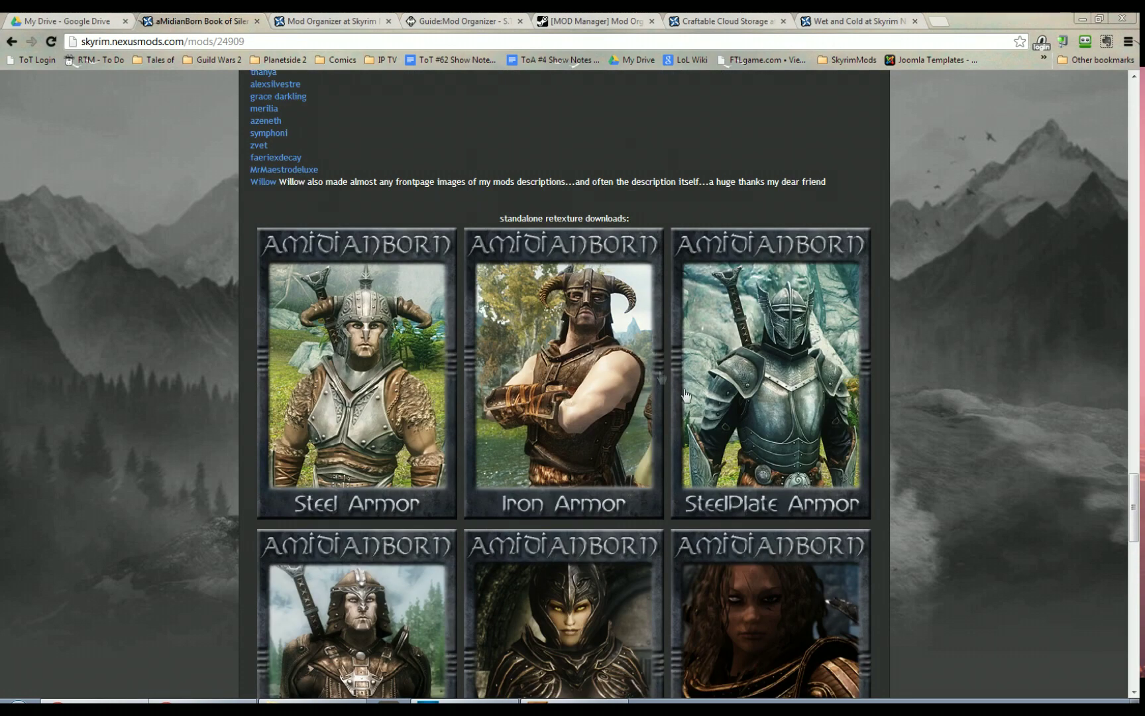
pyautogui.scroll(-8, 756, 437)
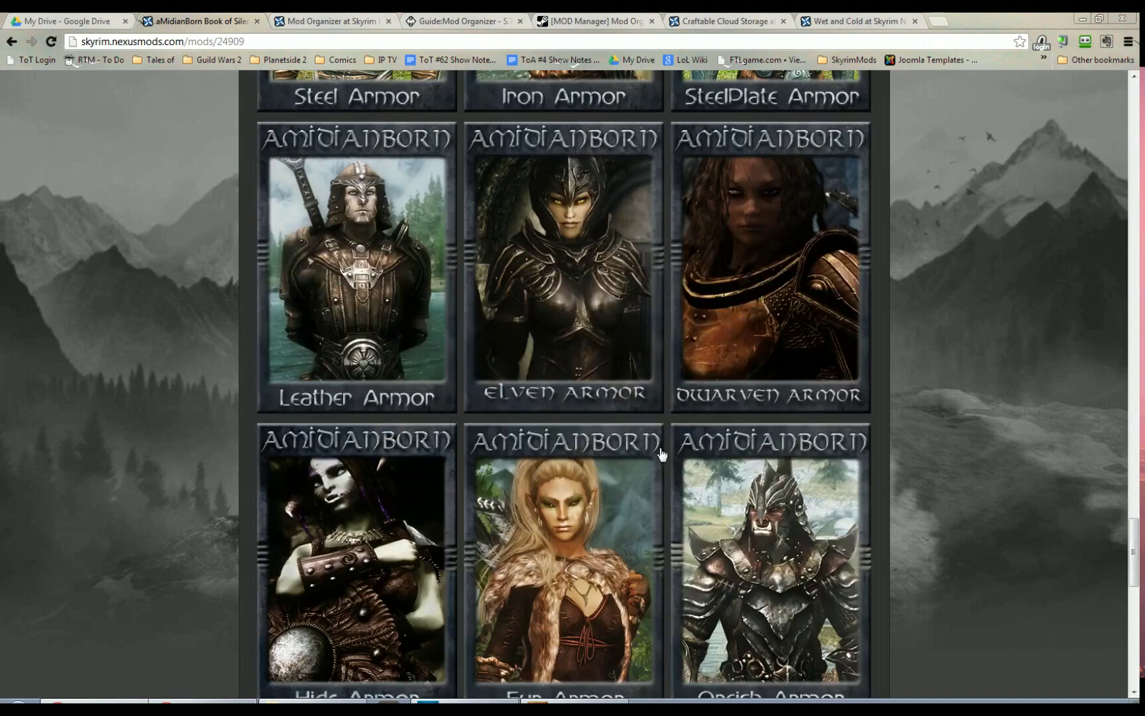
pyautogui.scroll(10, 503, 300)
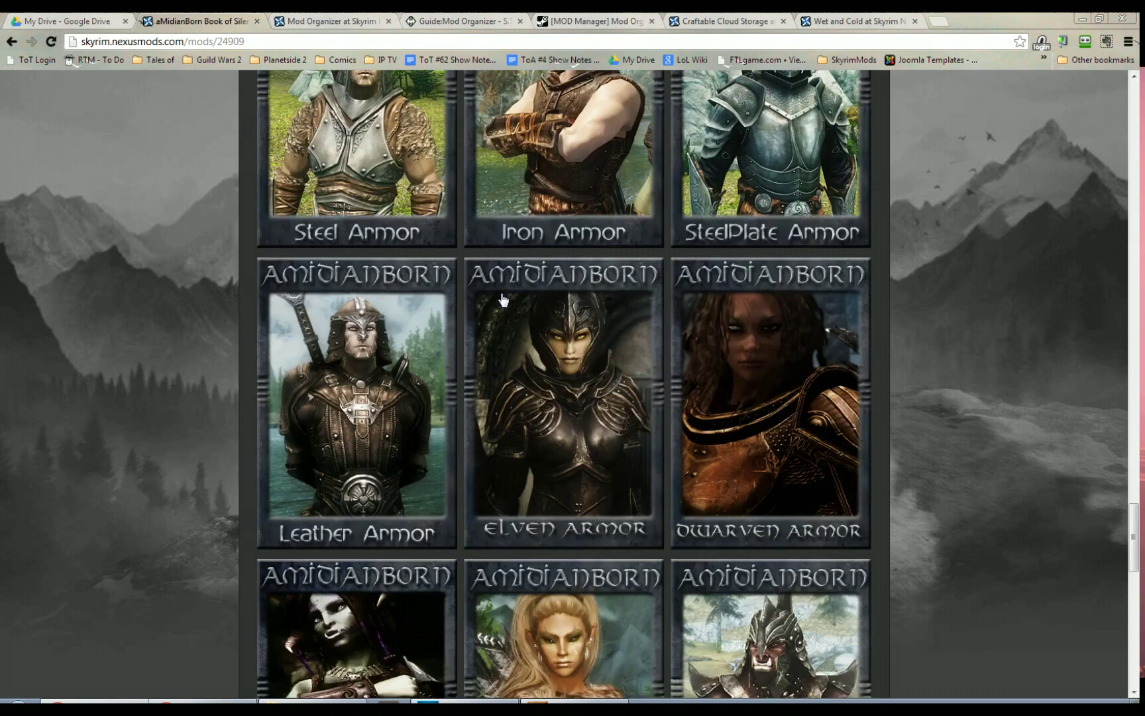
pyautogui.scroll(15, 550, 330)
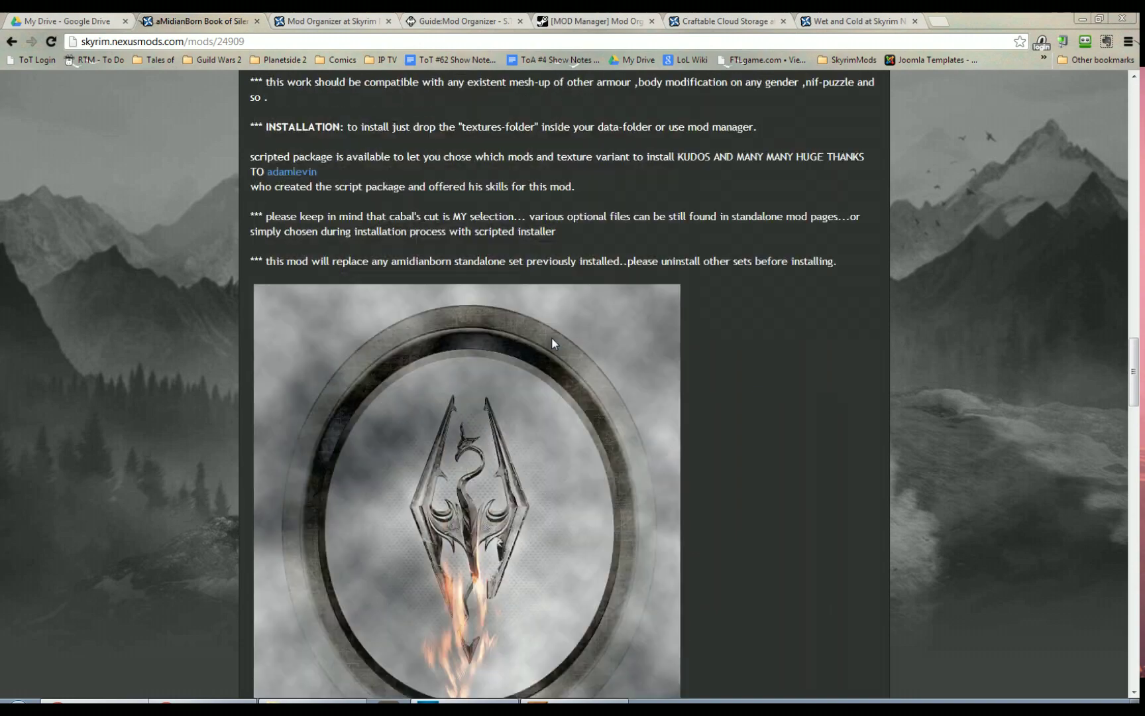
pyautogui.scroll(15, 551, 337)
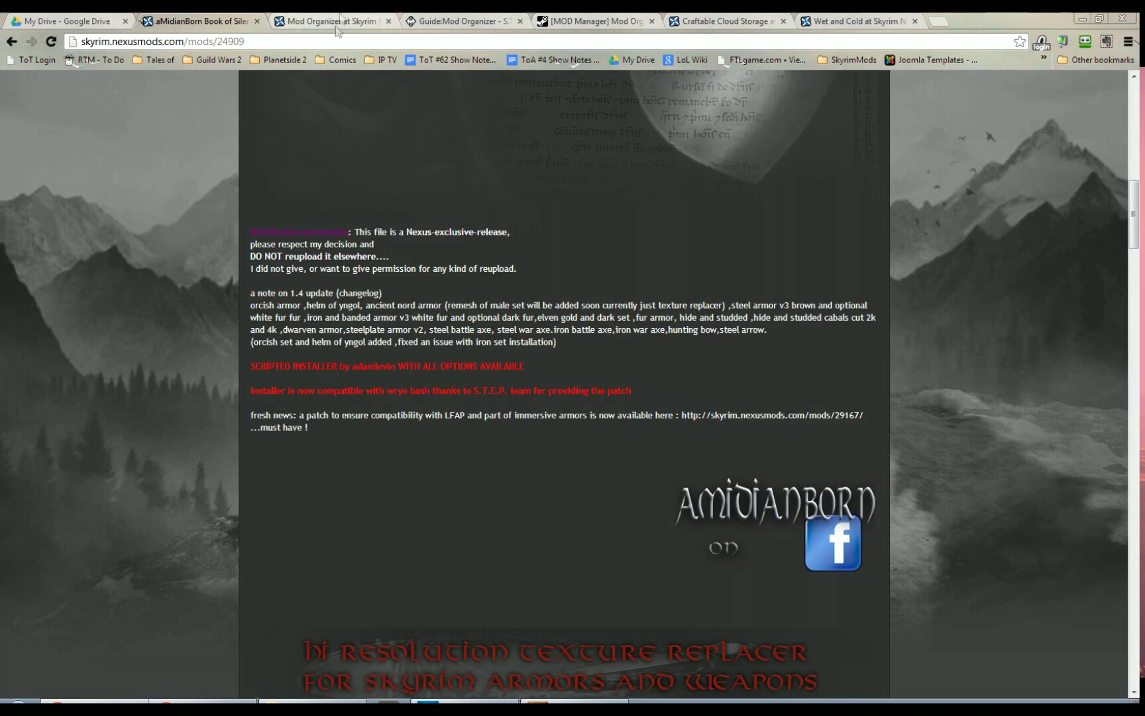
# Review the main and optional files on the Mod Organizer Nexus page, including the NCC v0_2_2 download
pyautogui.click(343, 19)
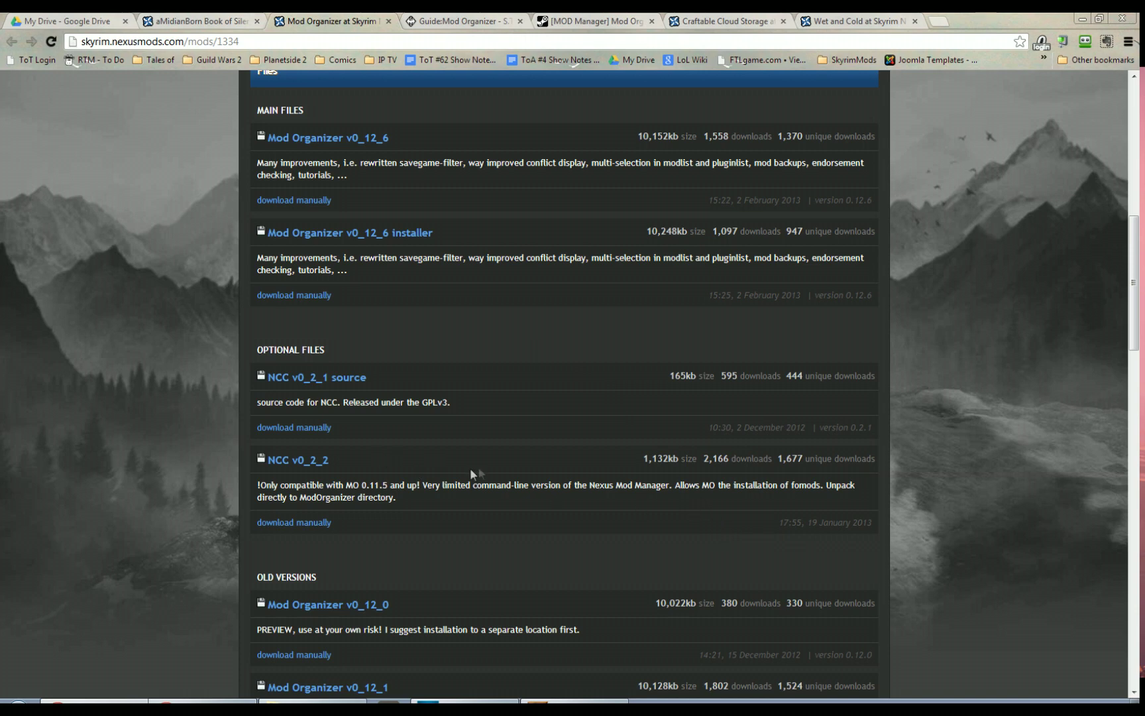
pyautogui.scroll(7, 470, 467)
pyautogui.scroll(-5, 584, 501)
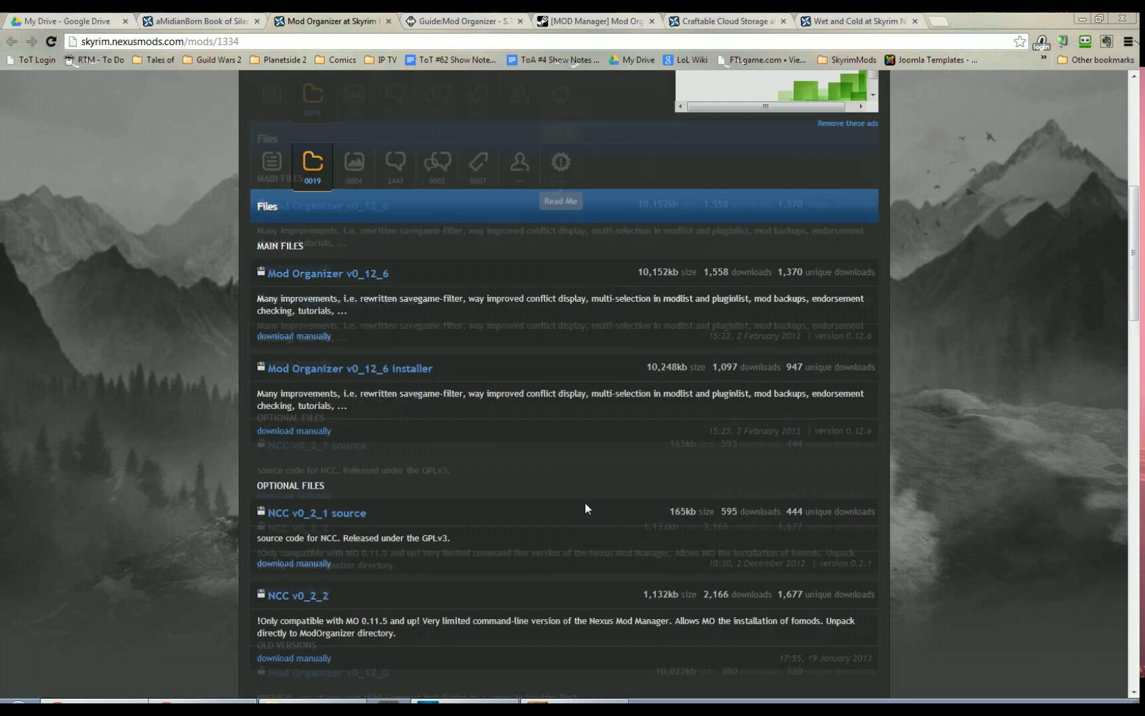
pyautogui.scroll(-4, 585, 503)
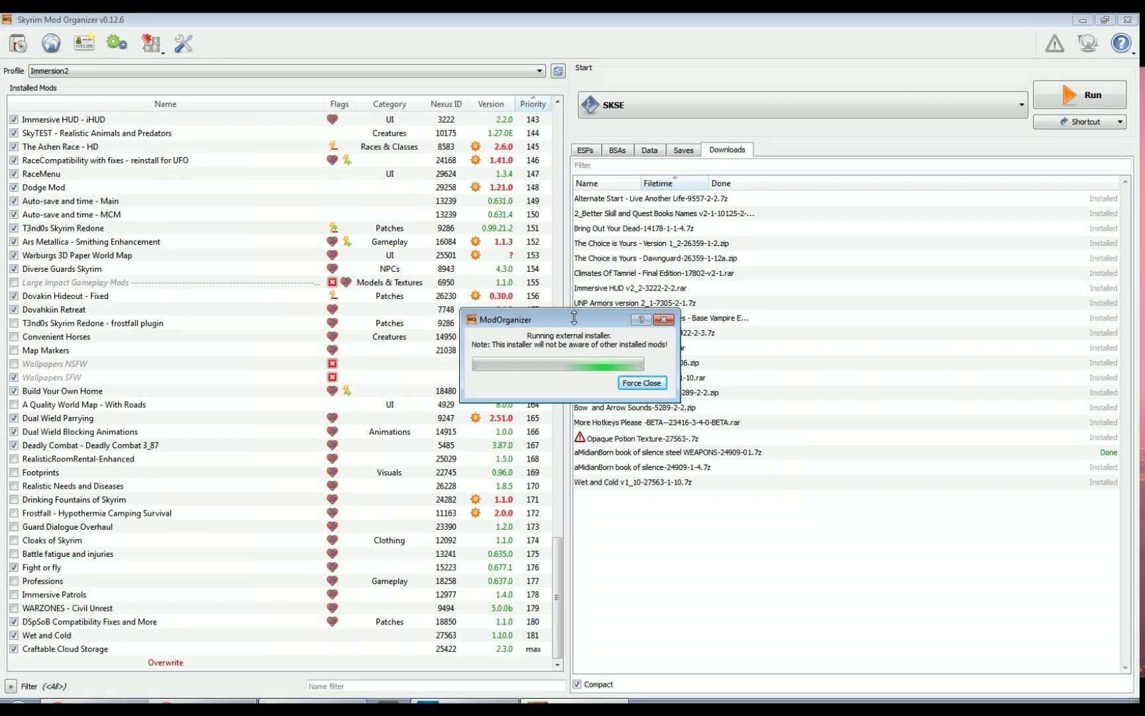
# Maximize the aMidianBorn installer's options form, choose the Custom installation and proceed to the armor variants
pyautogui.moveTo(574, 318); pyautogui.dragTo(453, 346)
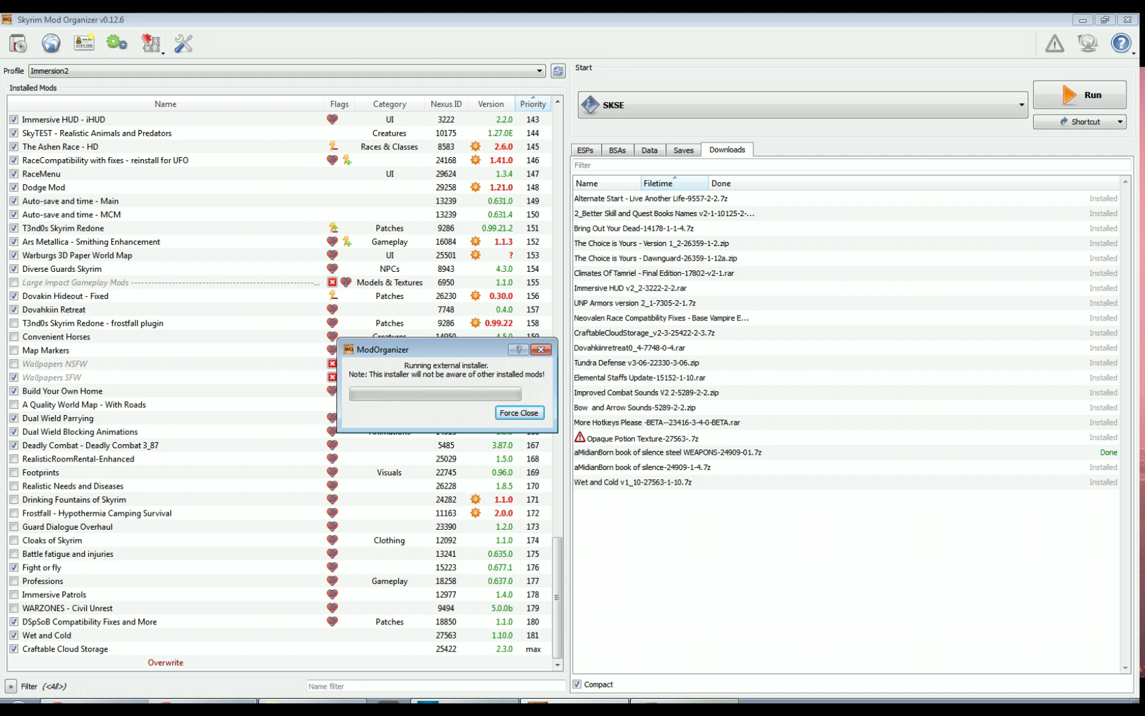
pyautogui.doubleClick(672, 196)
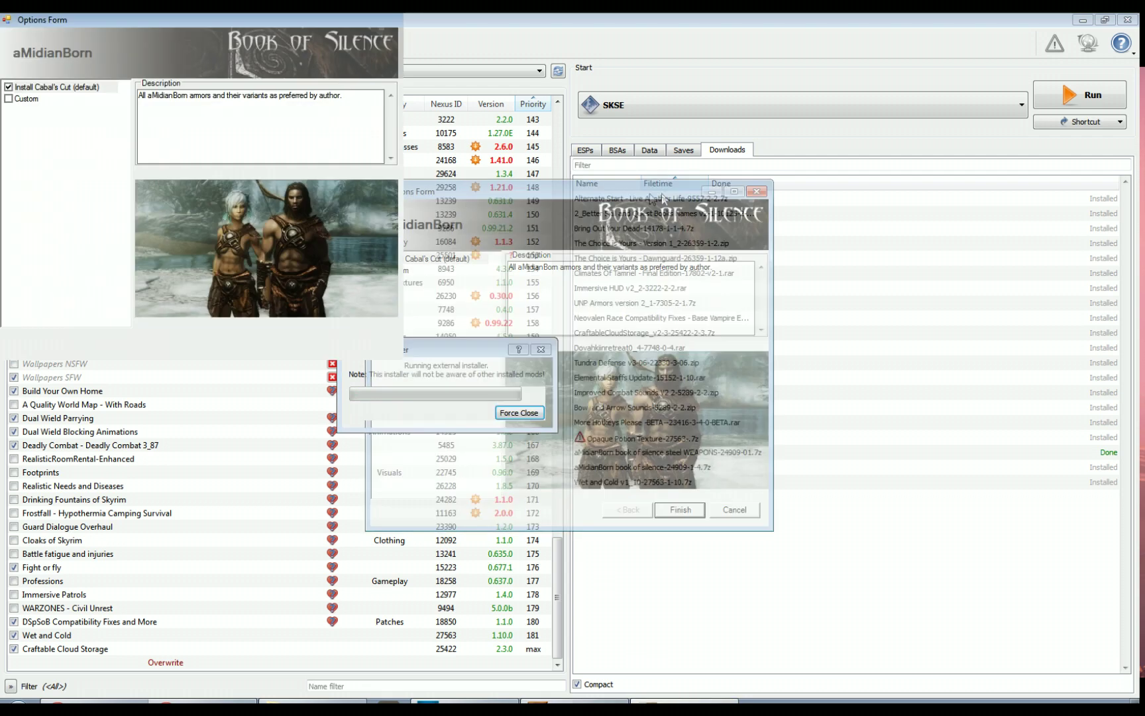
pyautogui.click(28, 90)
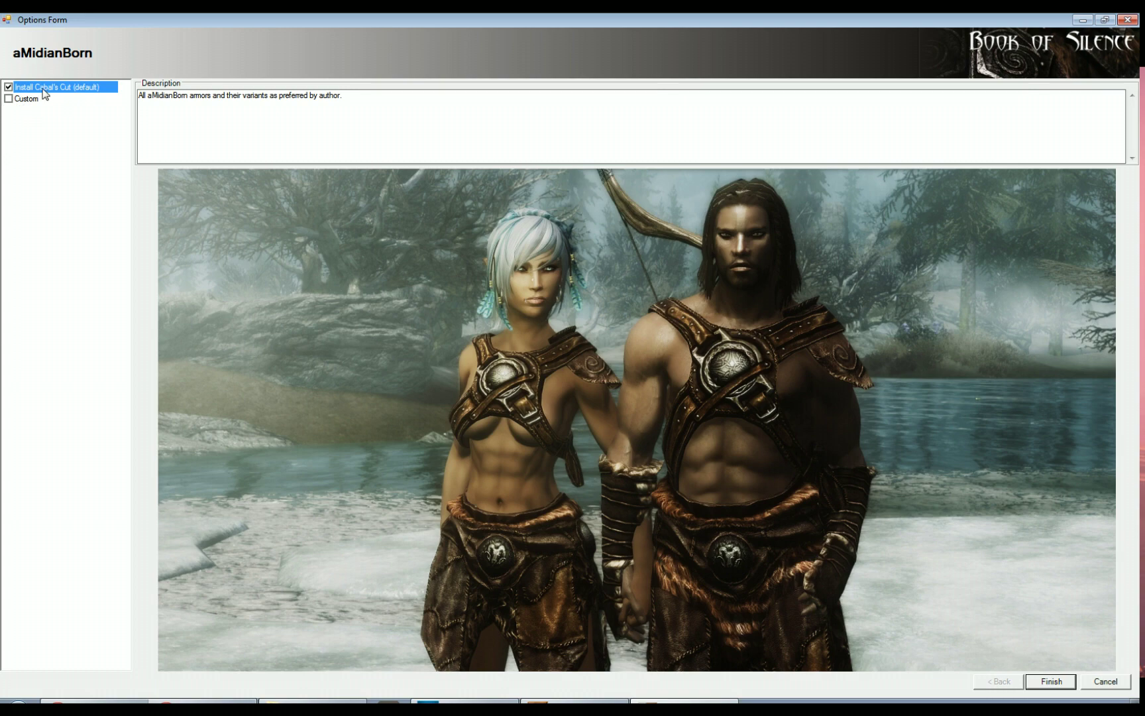
pyautogui.click(9, 99)
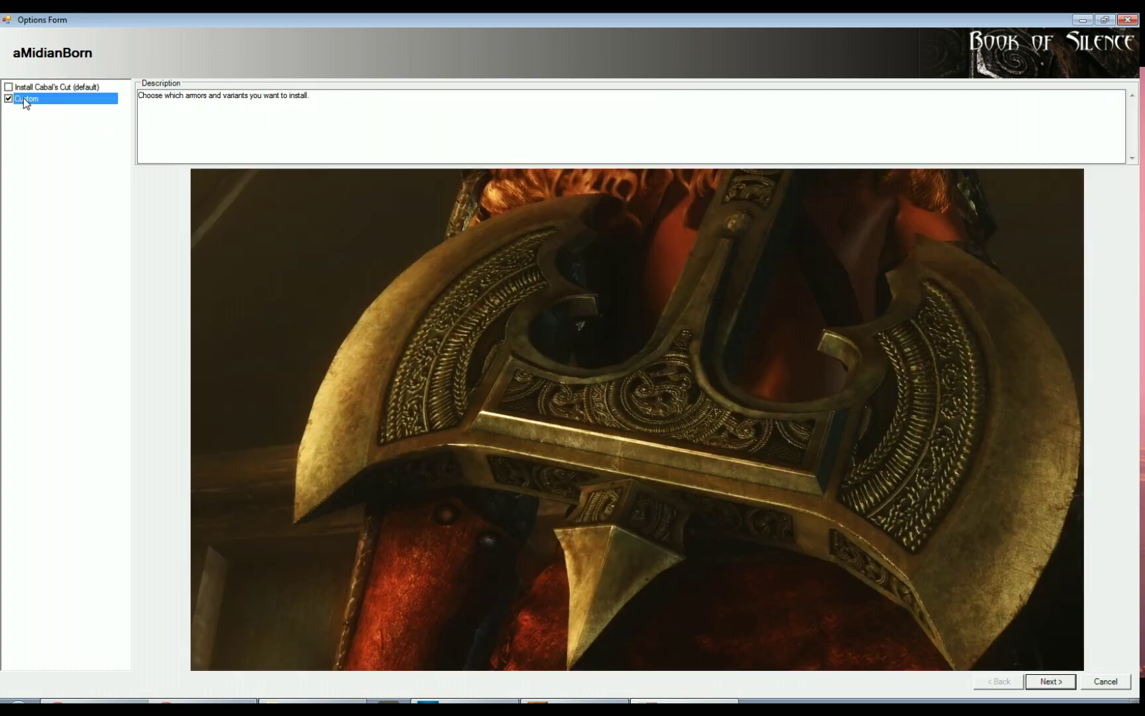
pyautogui.click(1048, 683)
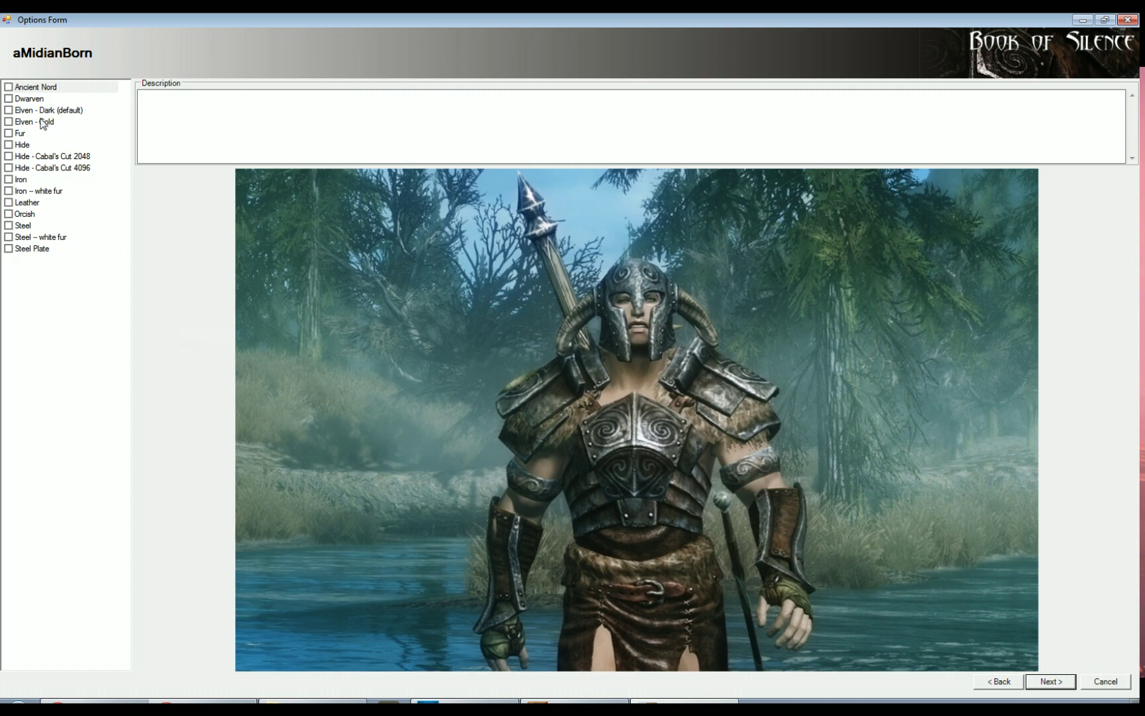
# Choose the Hide - Cabal's Cut 4096 armor variant and preview the Ancient Nord, Hide, Leather, Orcish and Steel options
pyautogui.click(27, 87)
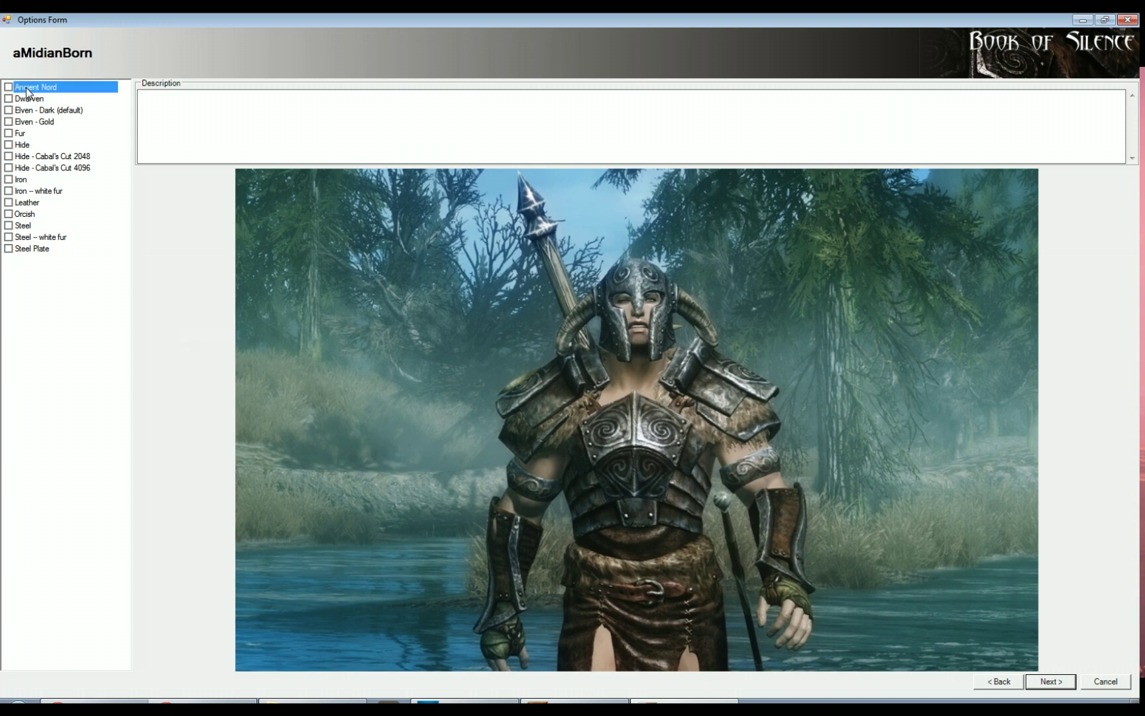
pyautogui.click(31, 145)
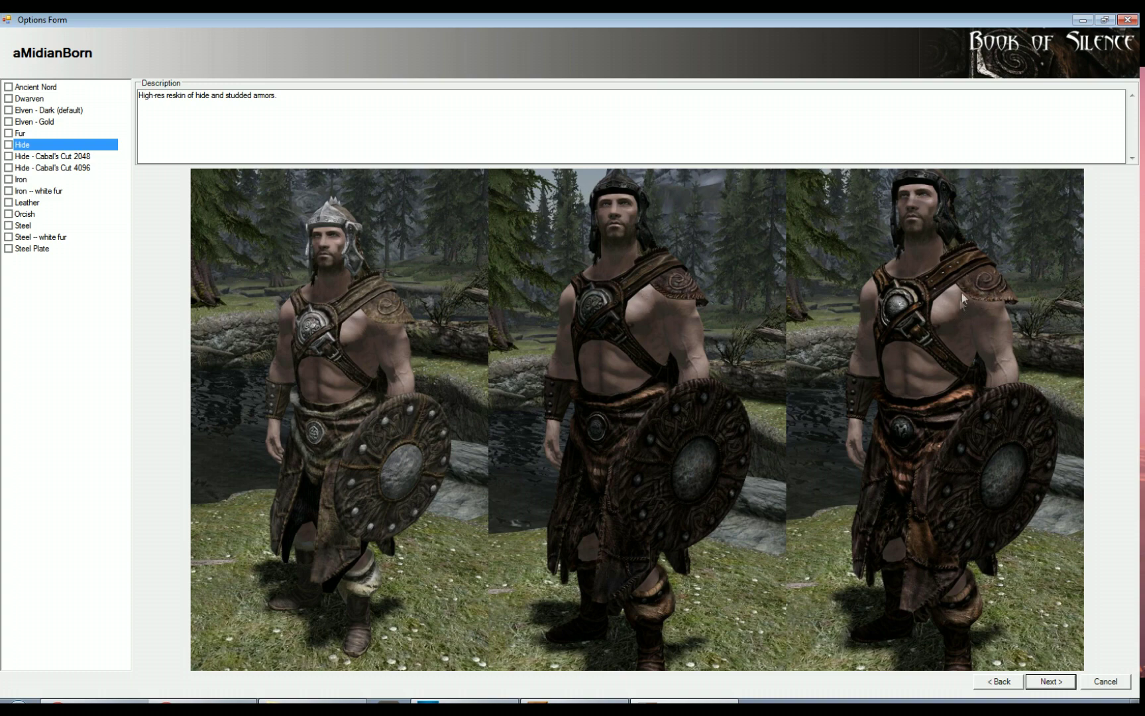
pyautogui.click(9, 145)
pyautogui.click(9, 168)
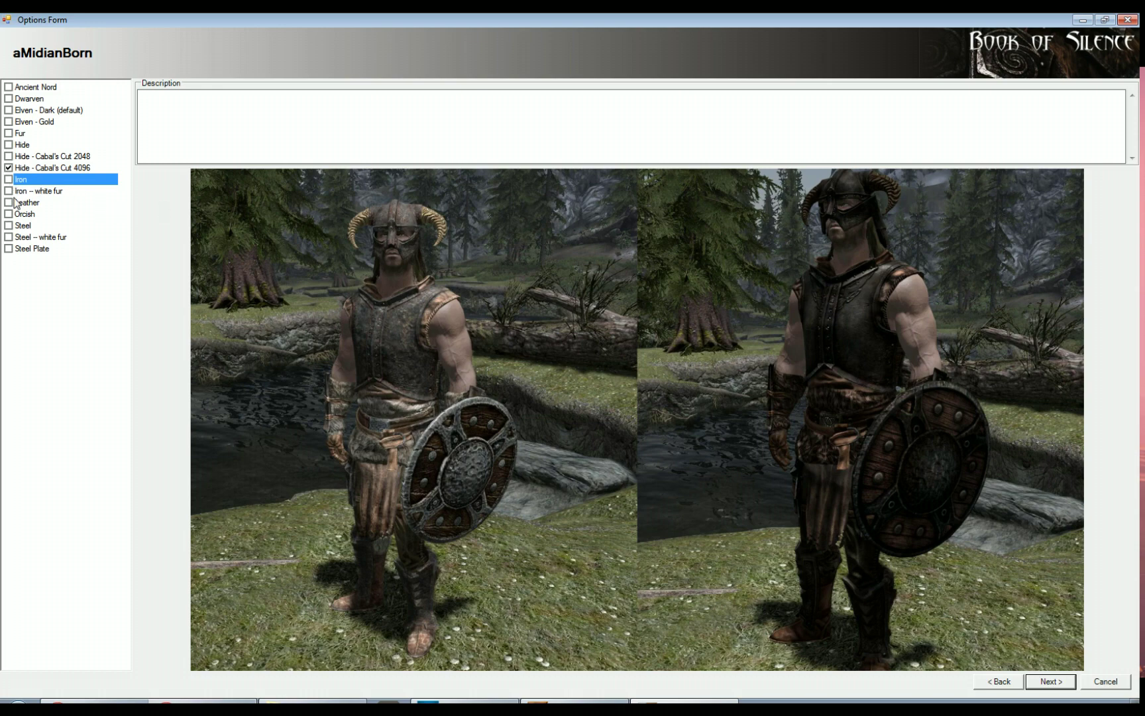
pyautogui.click(38, 204)
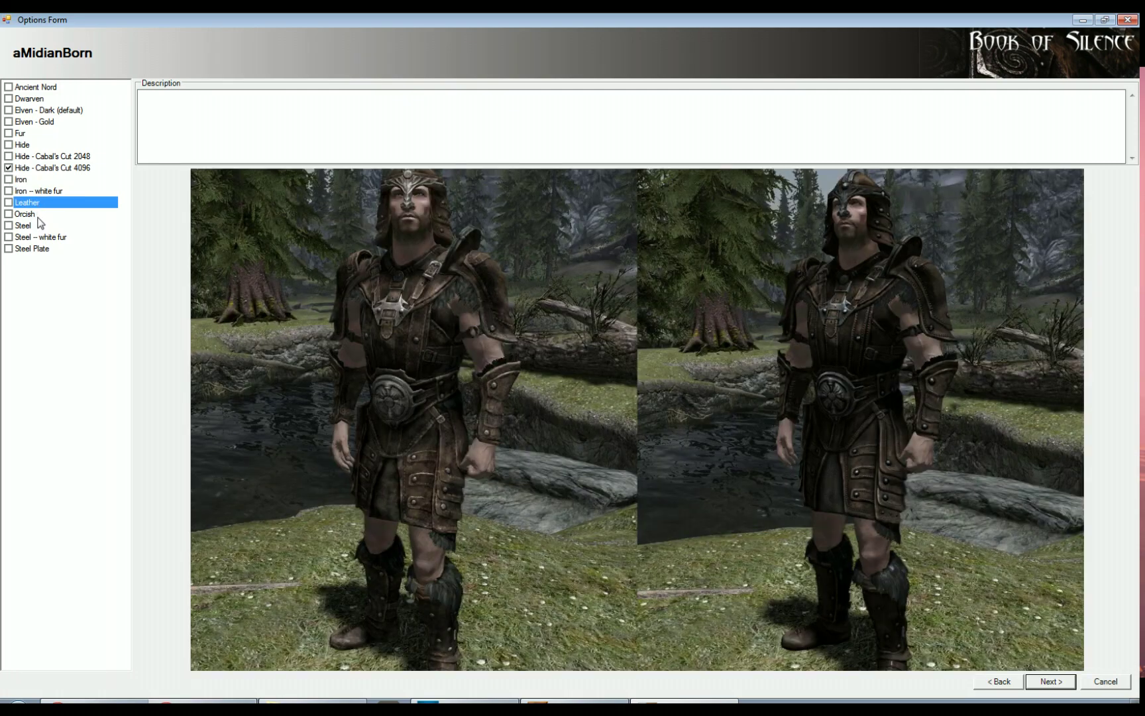
pyautogui.click(38, 214)
pyautogui.click(33, 226)
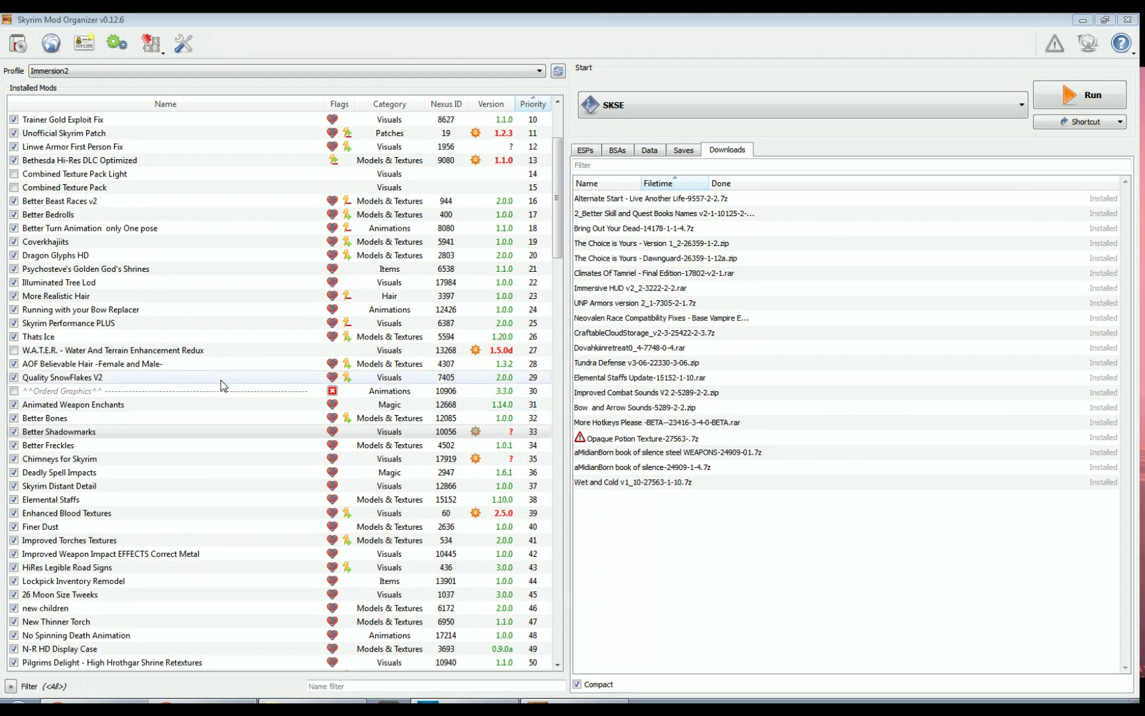
# View the actions available for the Chimneys for Skyrim mod, then dismiss them and select Better Freckles
pyautogui.click(103, 462)
pyautogui.rightClick(103, 467)
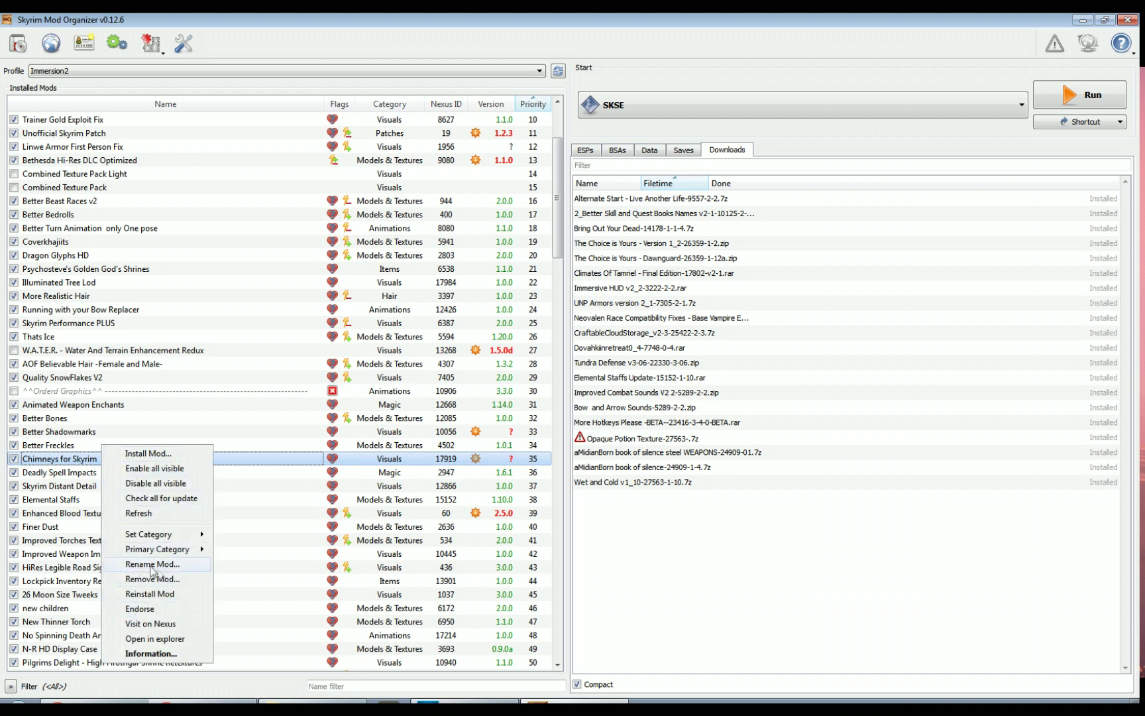
pyautogui.click(48, 458)
pyautogui.click(53, 448)
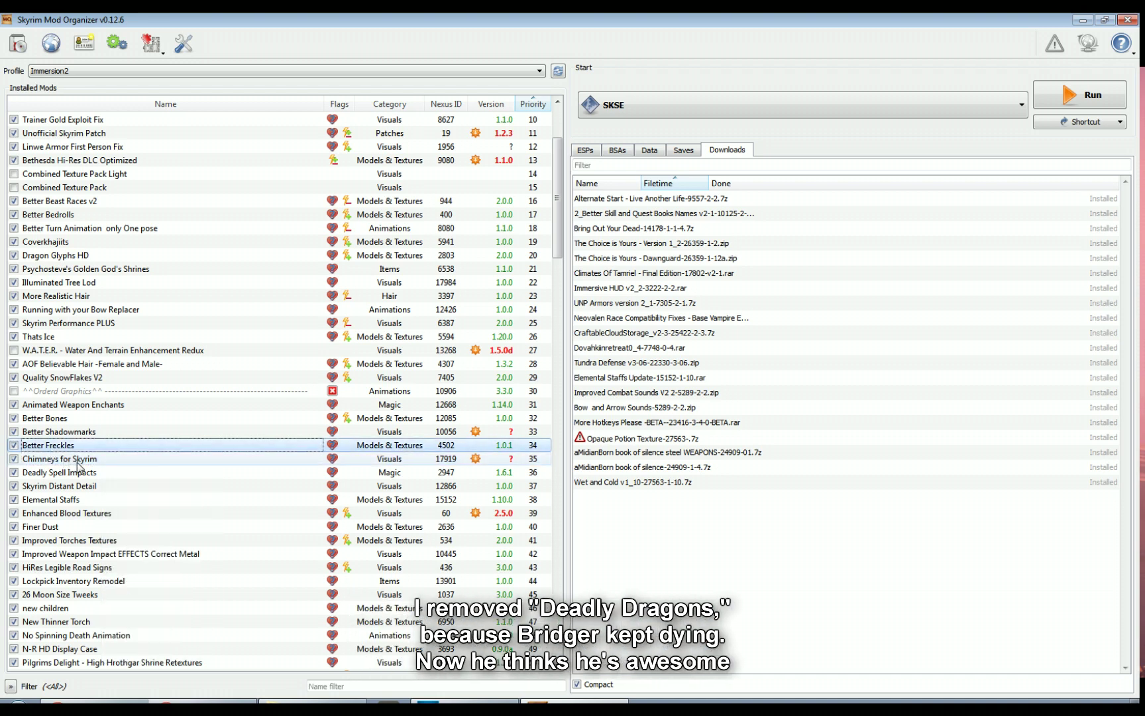
# Enable the Better Horse Pain Sounds mod in the Immersion2 profile
pyautogui.scroll(-6, 78, 468)
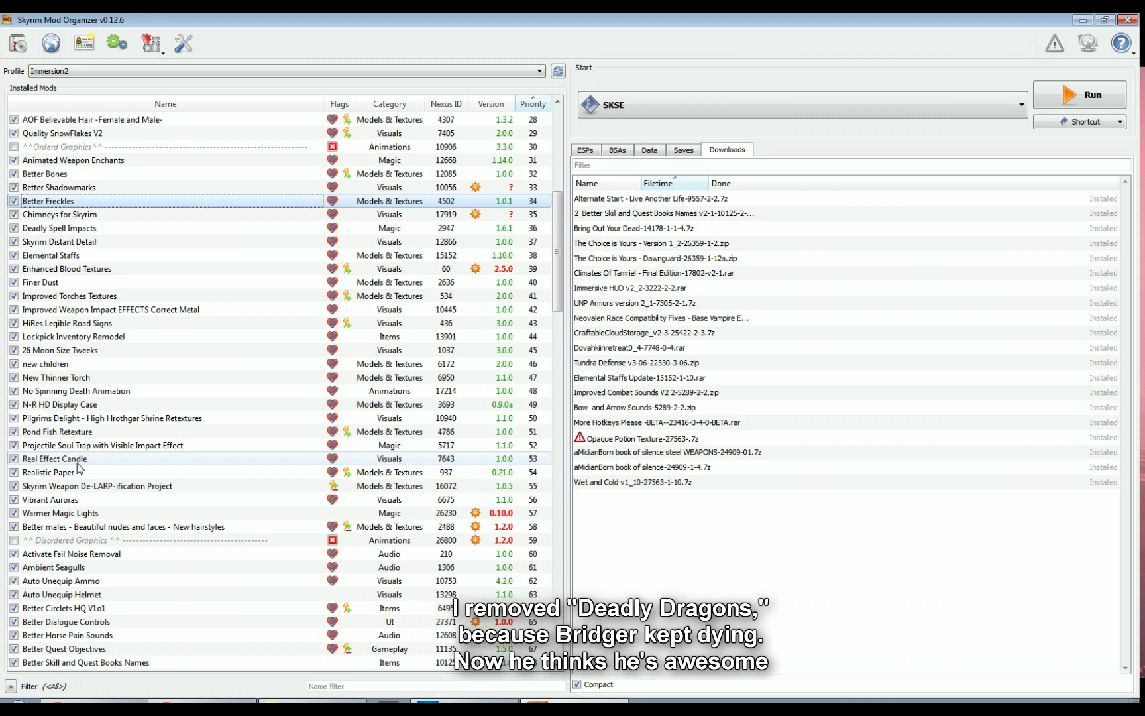
pyautogui.scroll(-4, 79, 468)
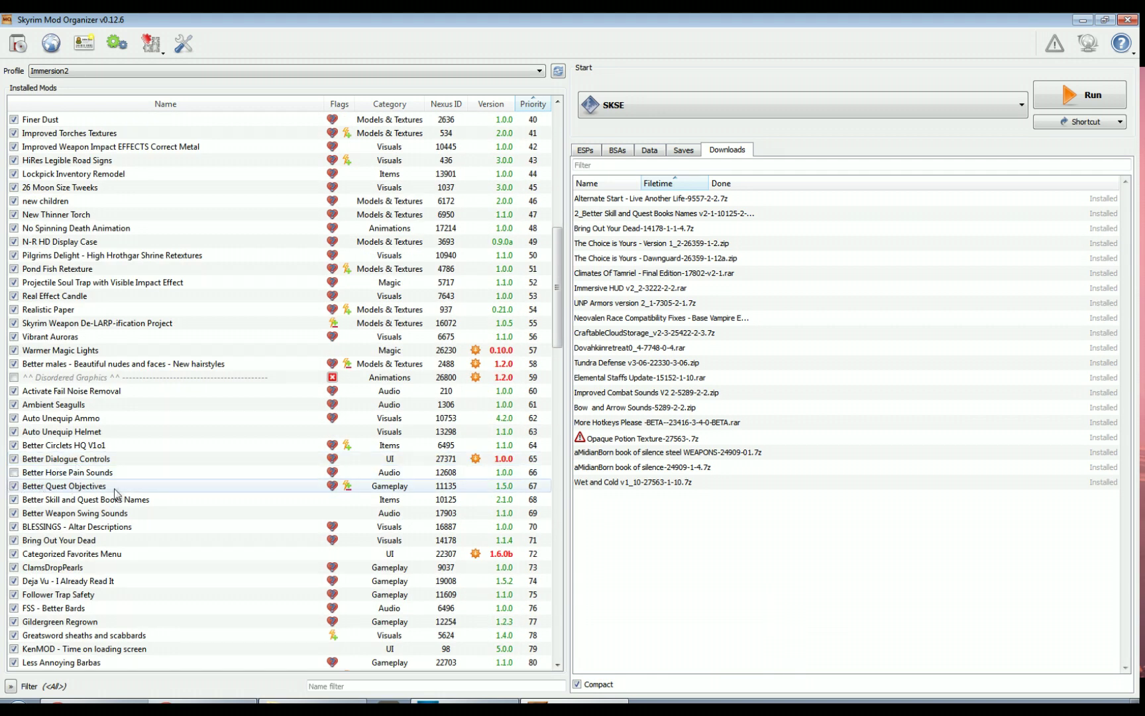
pyautogui.click(14, 472)
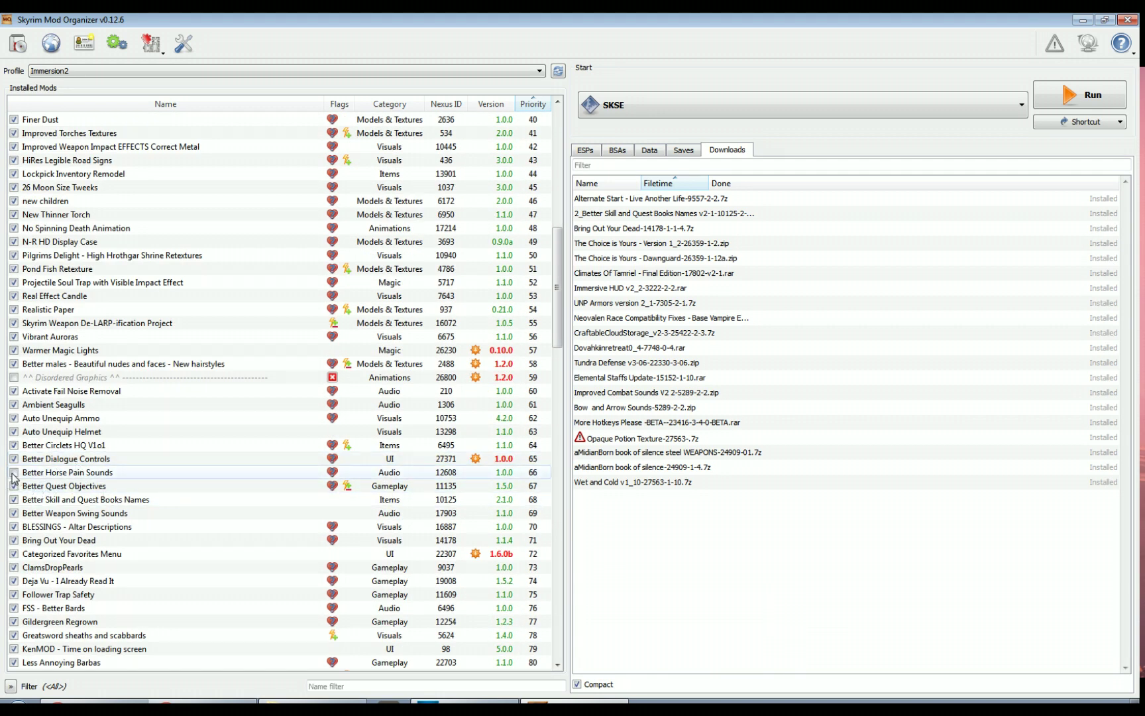
pyautogui.click(14, 472)
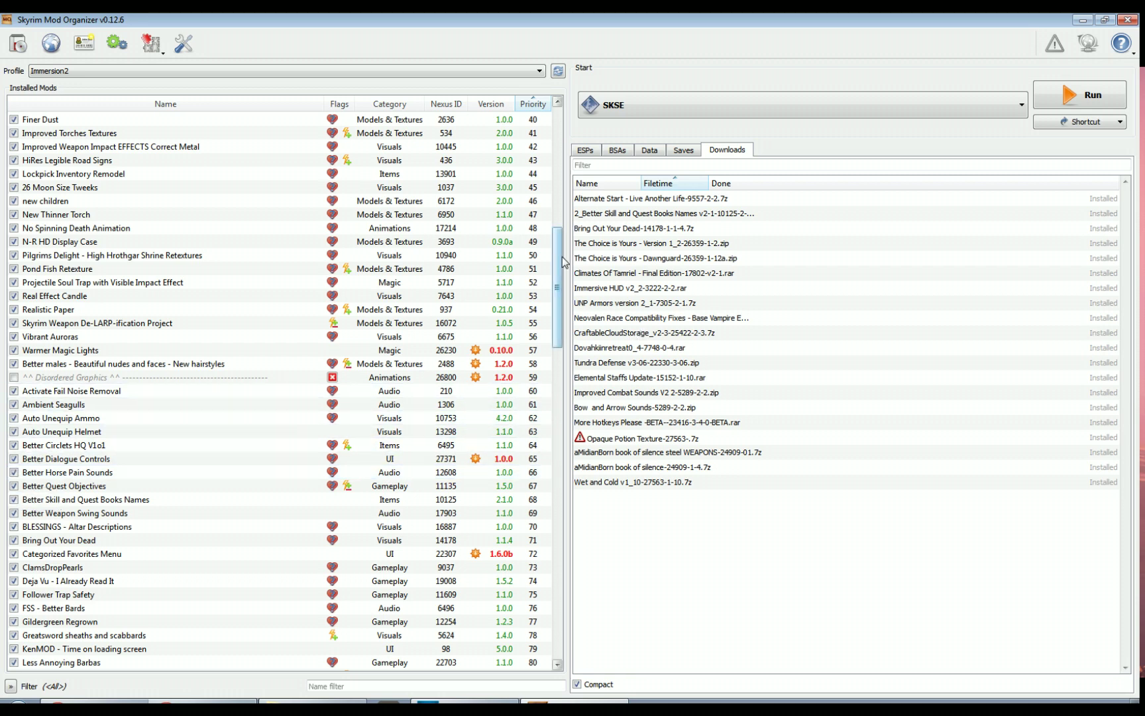
# Compare the installed and newest versions of Better Skill and Quest Books Names and Better Dialogue Controls
pyautogui.moveTo(560, 263); pyautogui.dragTo(562, 281)
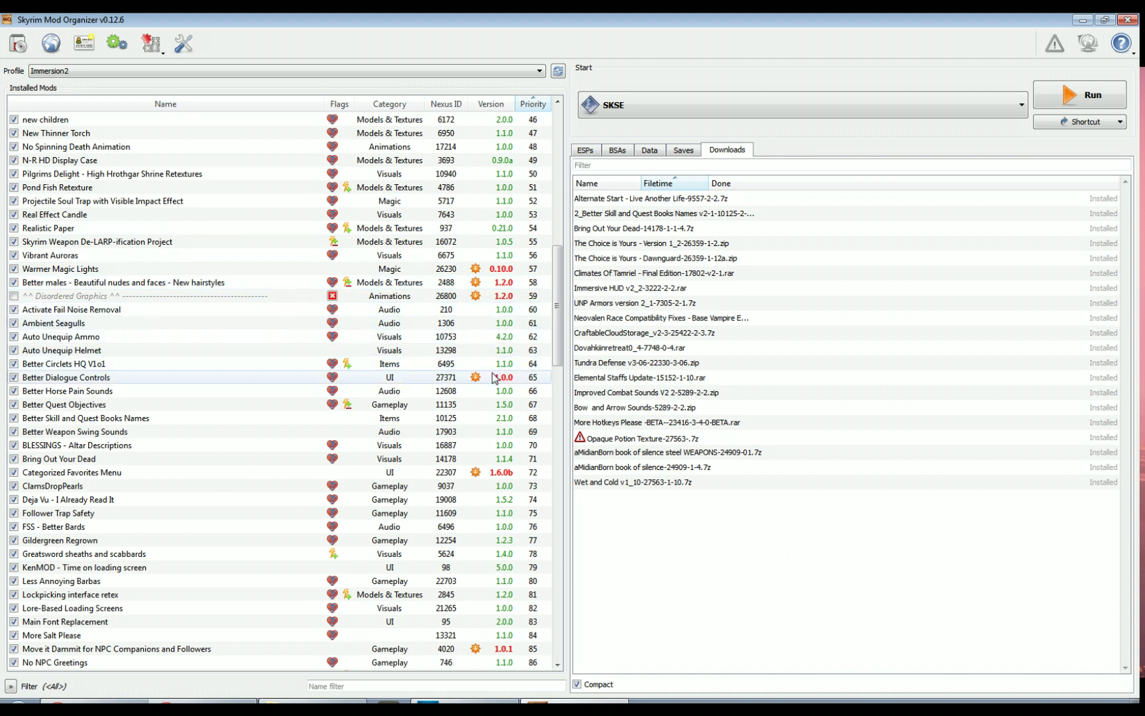
pyautogui.moveTo(509, 424)
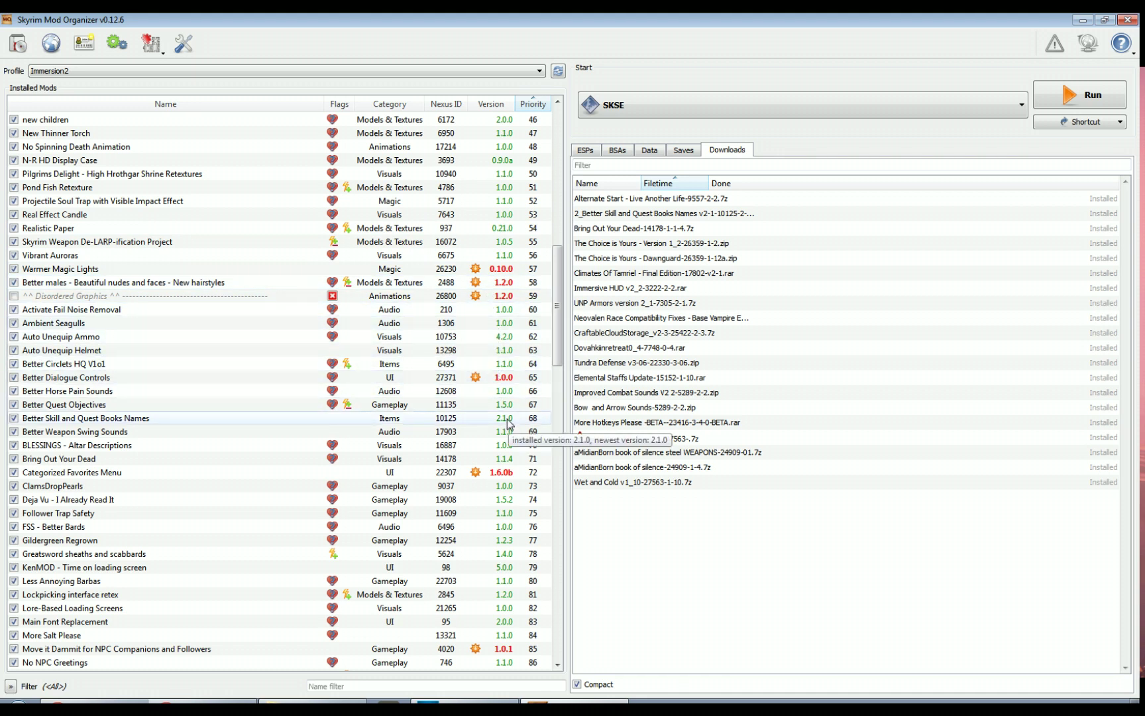
pyautogui.moveTo(506, 382)
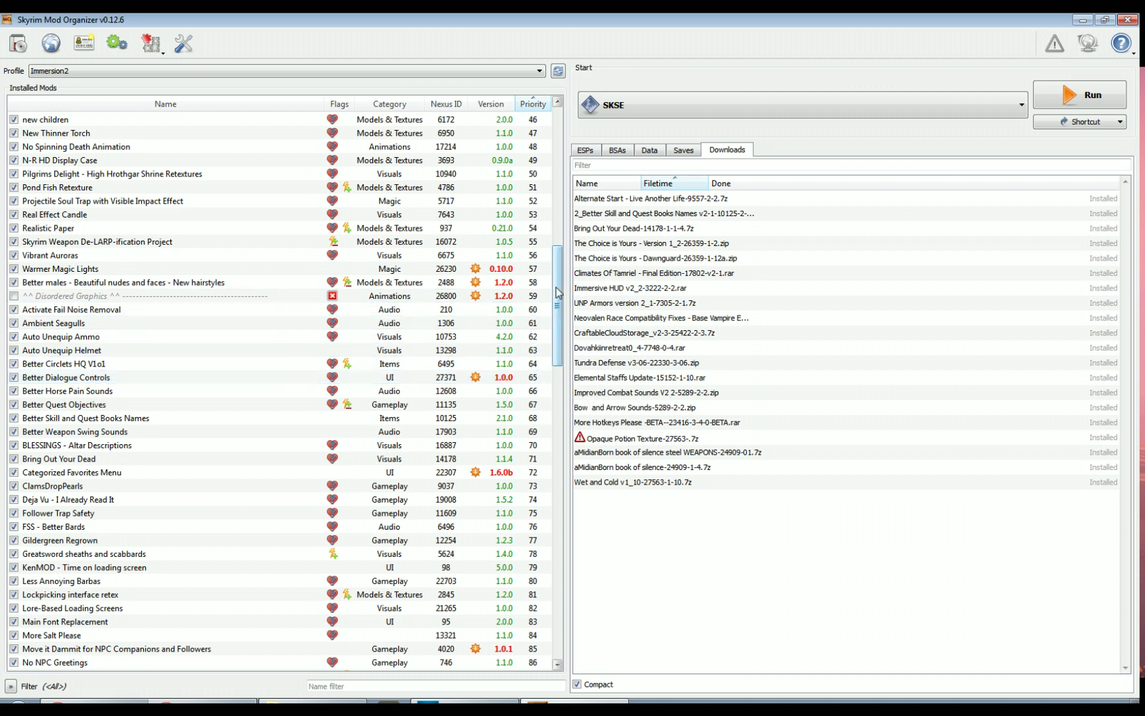
# Check all installed mods for updates and look through the list of mods that need updating
pyautogui.moveTo(558, 292); pyautogui.dragTo(560, 352)
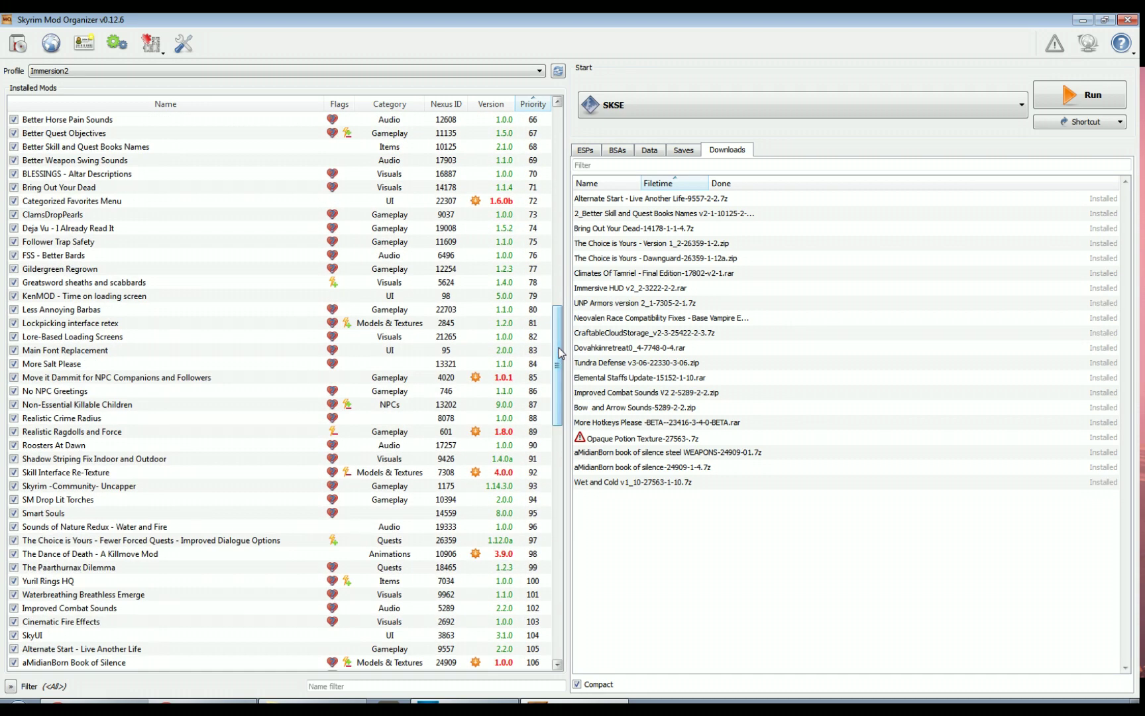
pyautogui.rightClick(258, 268)
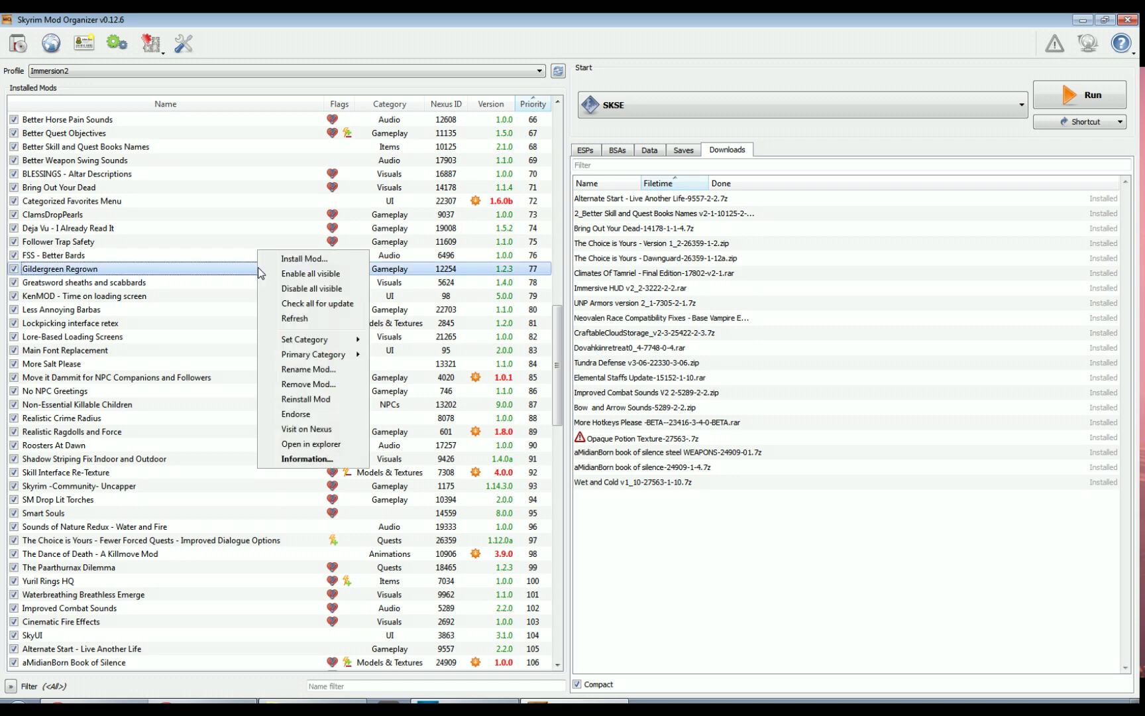
pyautogui.click(331, 305)
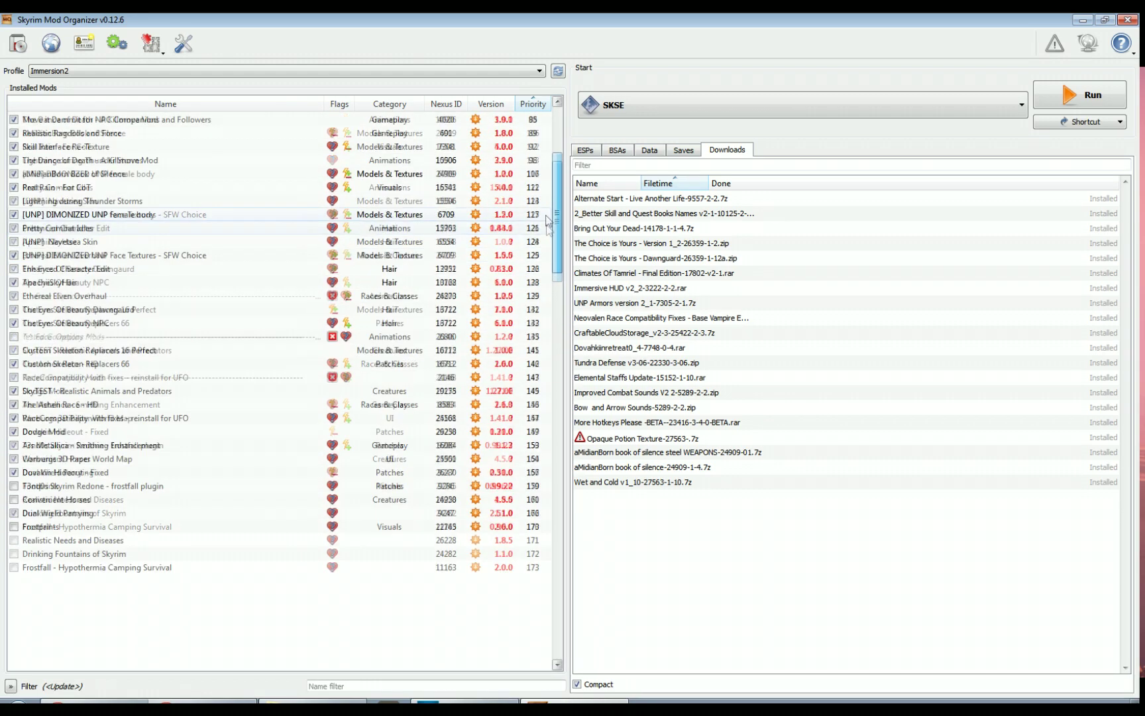
pyautogui.scroll(-6, 483, 331)
pyautogui.scroll(6, 450, 463)
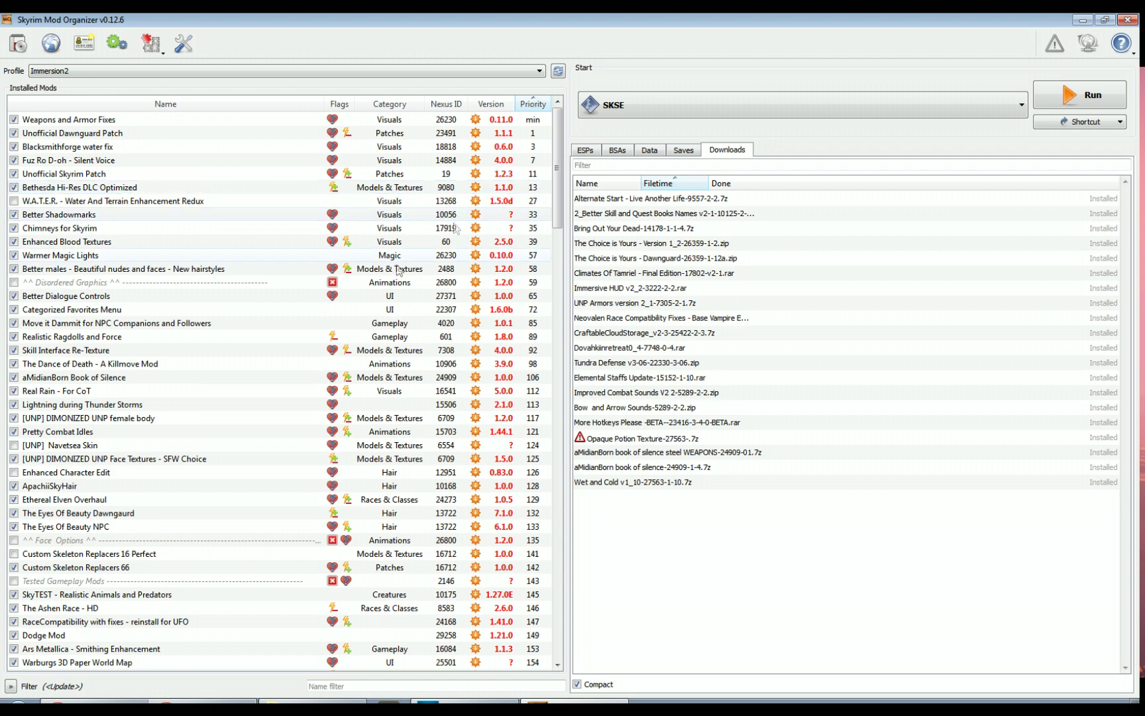
# Show the category filters and filter the installed mods by Weapons, Patches, Quests, Races & Classes and UI in turn
pyautogui.click(11, 685)
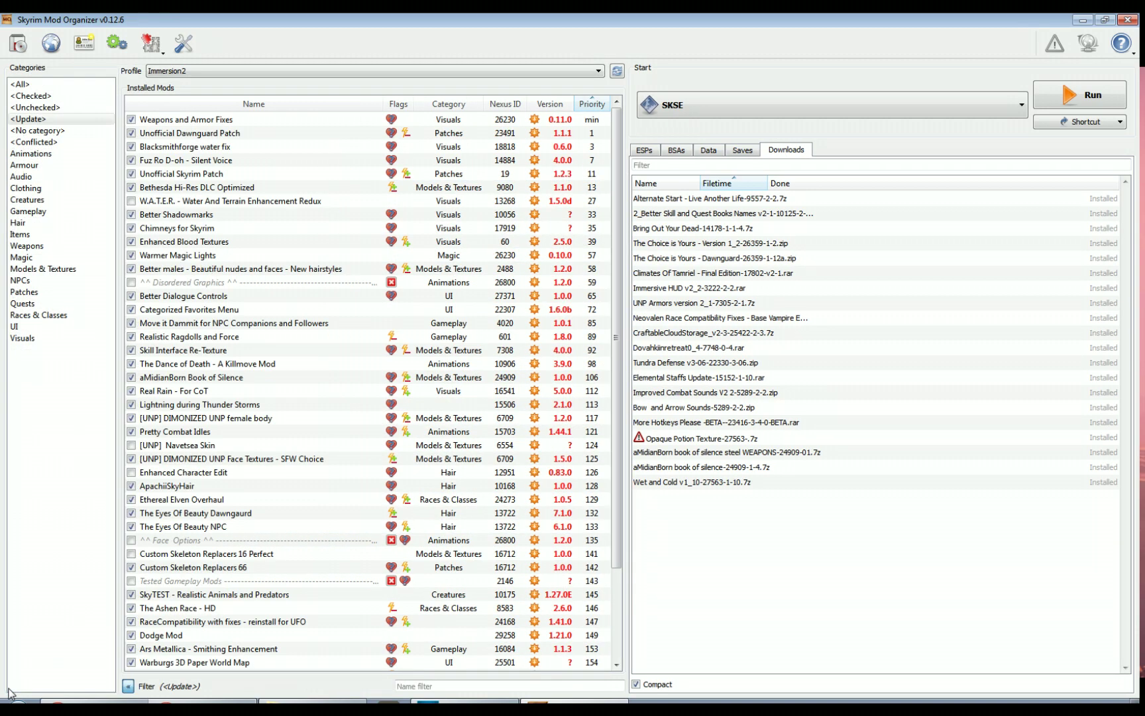
pyautogui.click(128, 686)
pyautogui.click(11, 686)
pyautogui.click(47, 249)
pyautogui.click(30, 293)
pyautogui.click(27, 303)
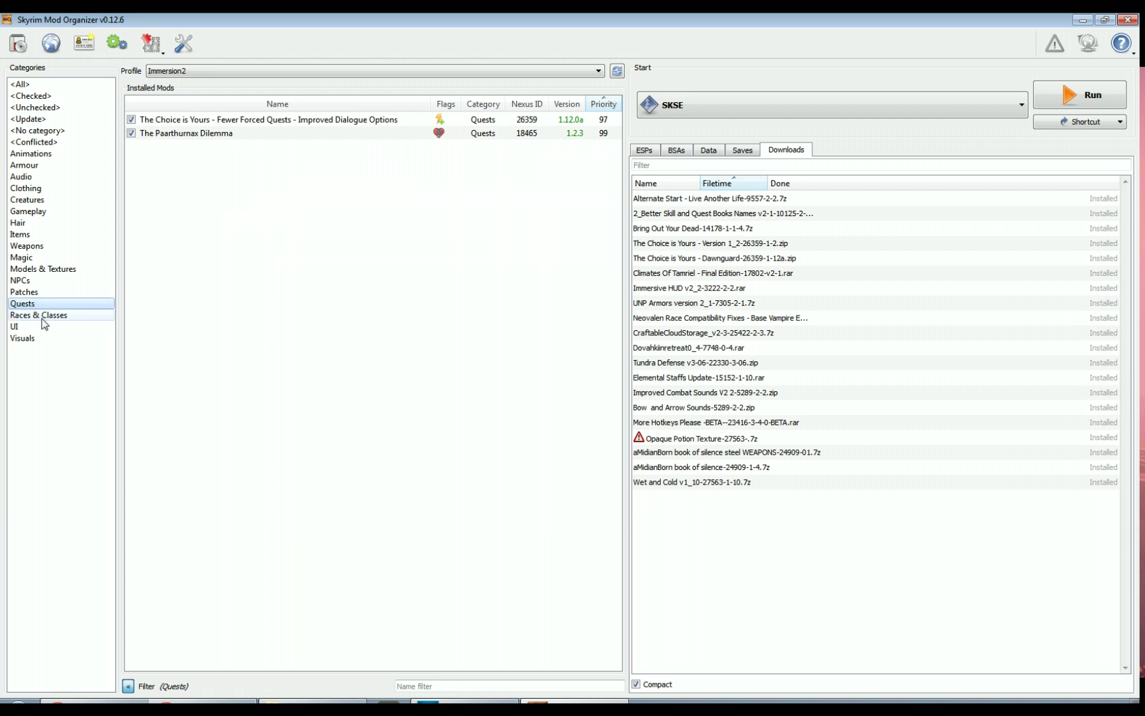
pyautogui.click(42, 316)
pyautogui.click(36, 327)
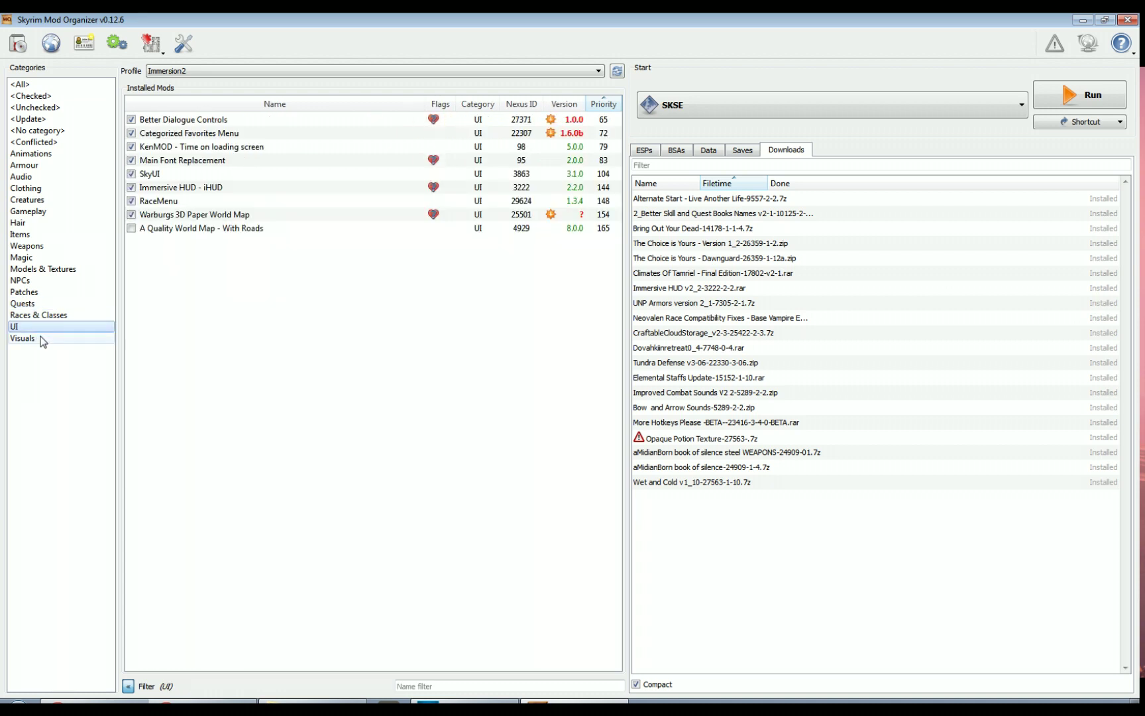
# Filter the installed mods by Visuals, Animations, Audio, Weapons and NPCs in turn
pyautogui.click(40, 338)
pyautogui.click(33, 153)
pyautogui.click(47, 177)
pyautogui.click(46, 246)
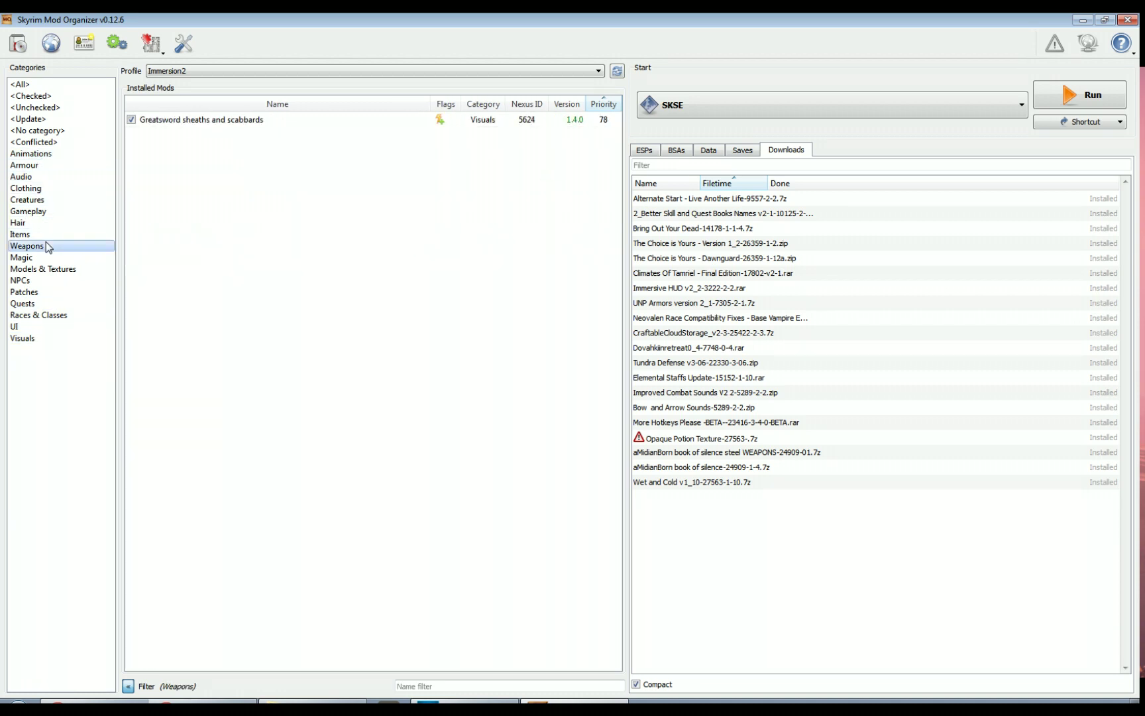
pyautogui.click(46, 281)
# Limit the mod list to mods with pending updates and compare the installed and newest versions of aMidianBorn Book of Silence
pyautogui.click(73, 84)
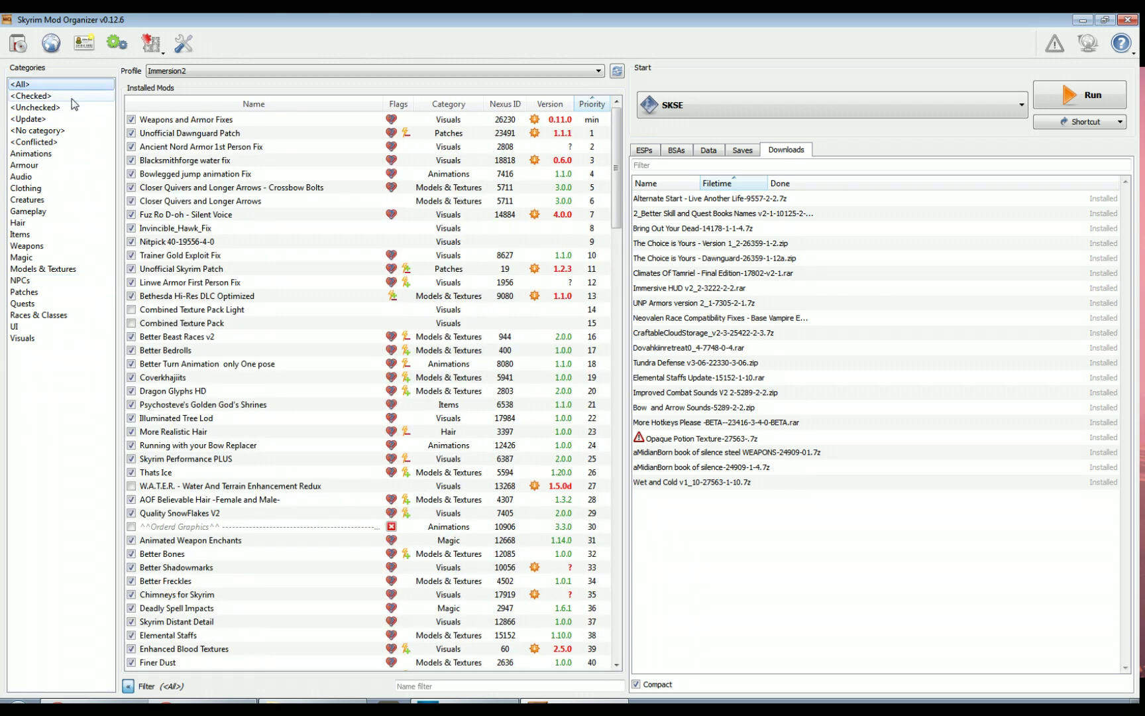
pyautogui.click(72, 97)
pyautogui.click(75, 119)
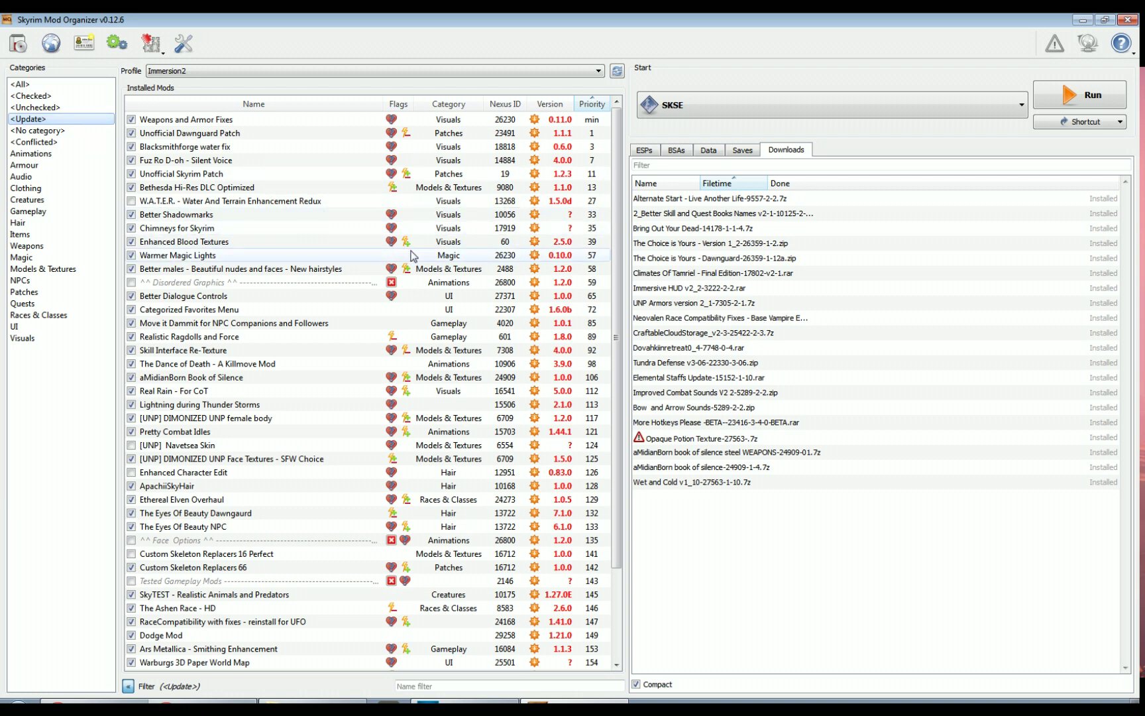
pyautogui.click(341, 377)
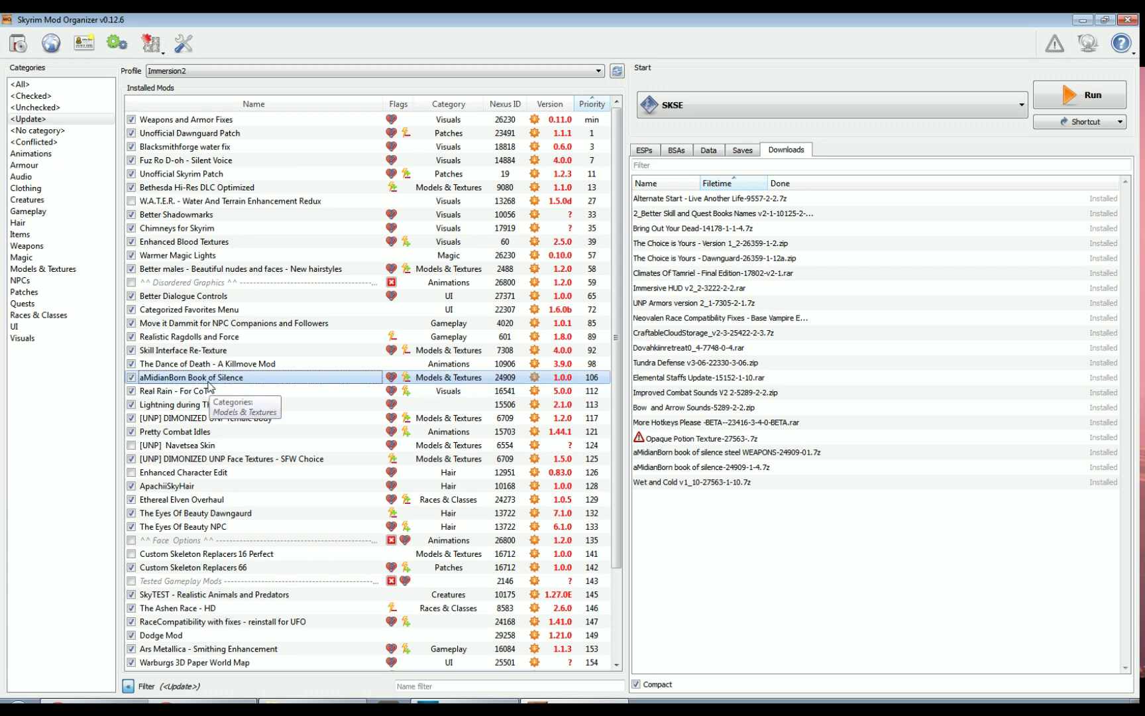
pyautogui.moveTo(562, 383)
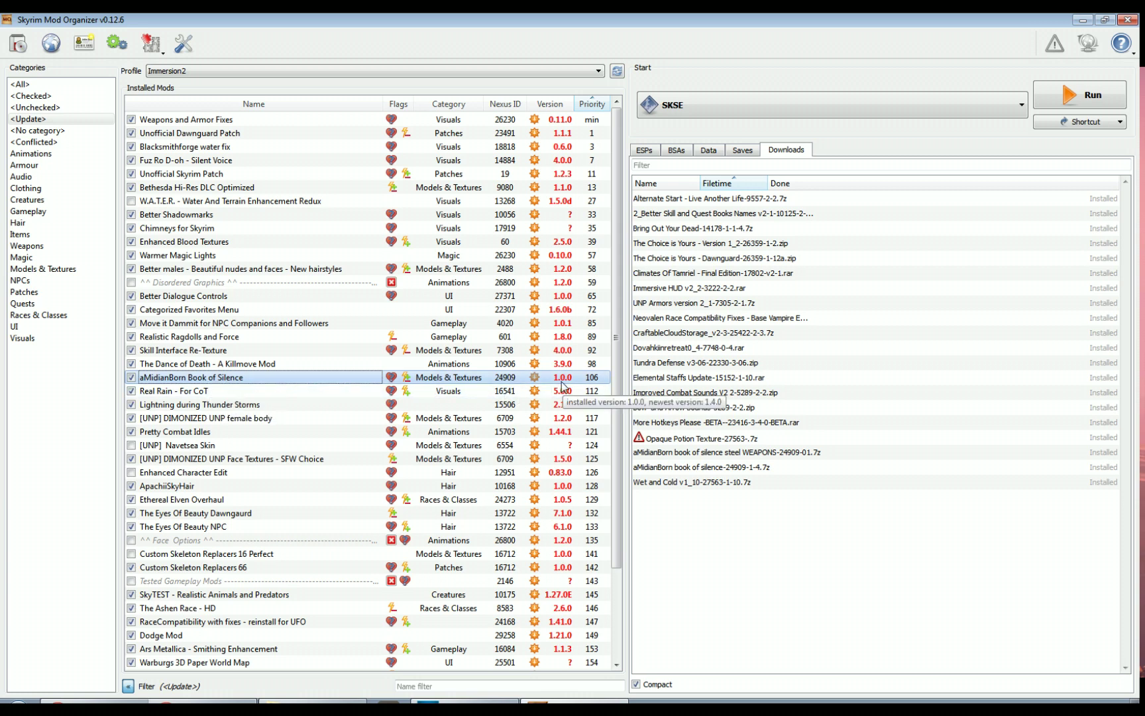
# Compare the main and optional file versions on the aMidianBorn Book of Silence Nexus page and close the page
pyautogui.rightClick(395, 376)
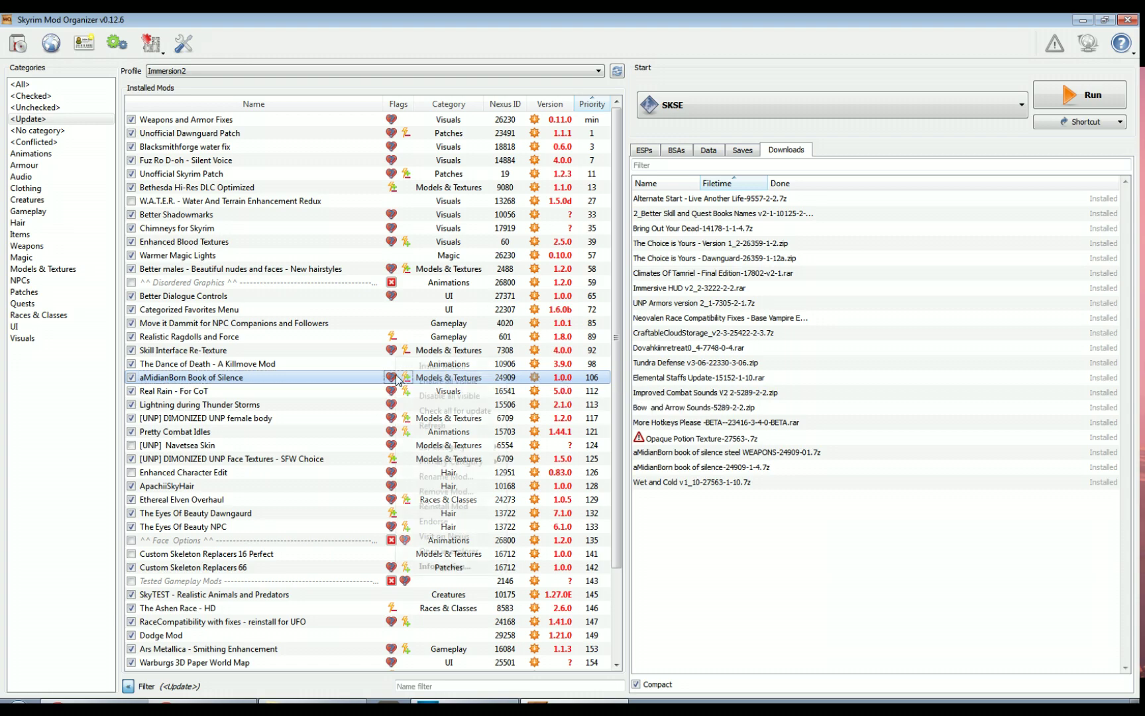
pyautogui.click(456, 540)
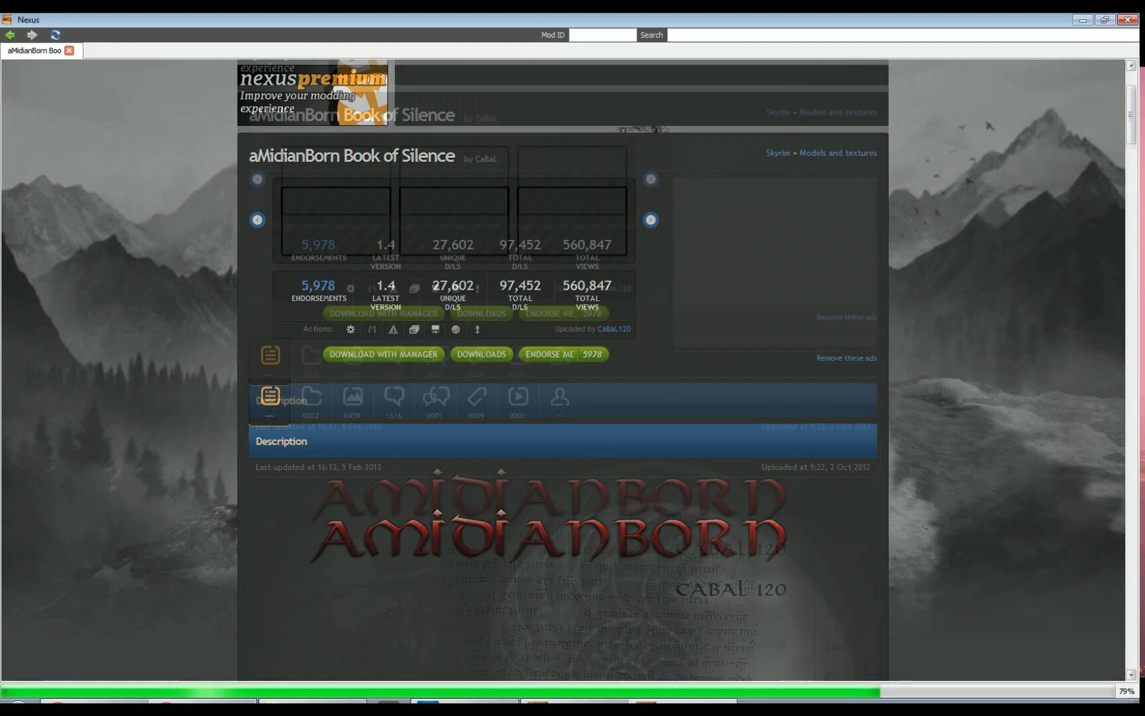
pyautogui.click(310, 396)
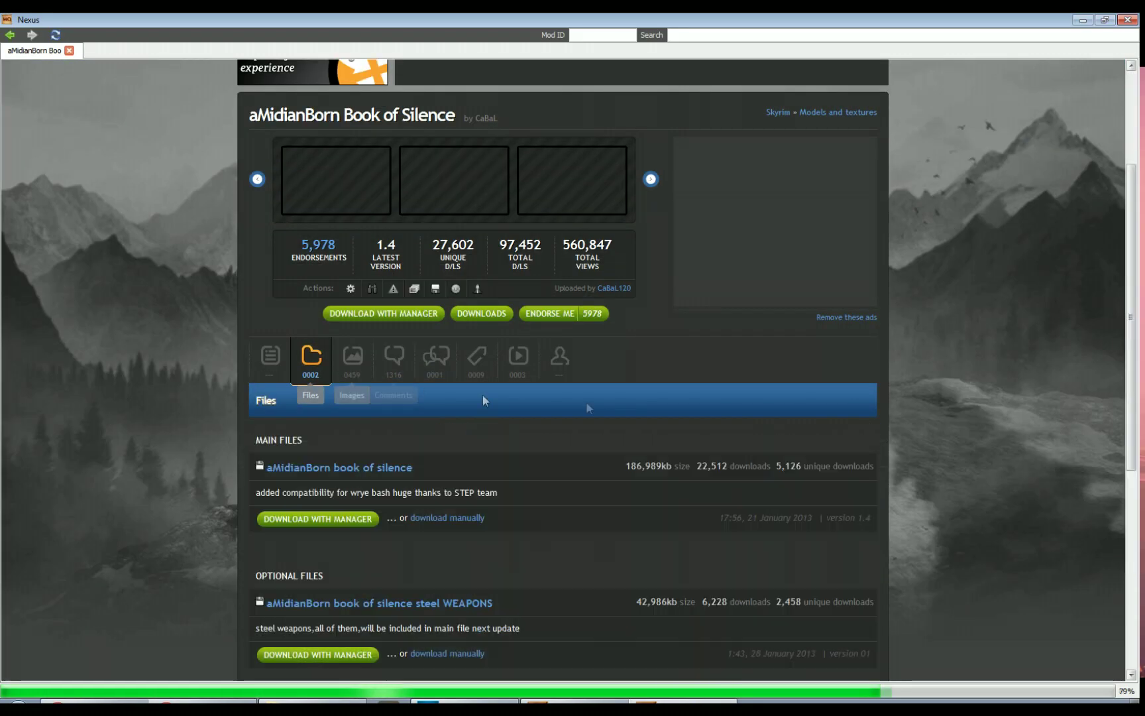
pyautogui.scroll(-3, 747, 390)
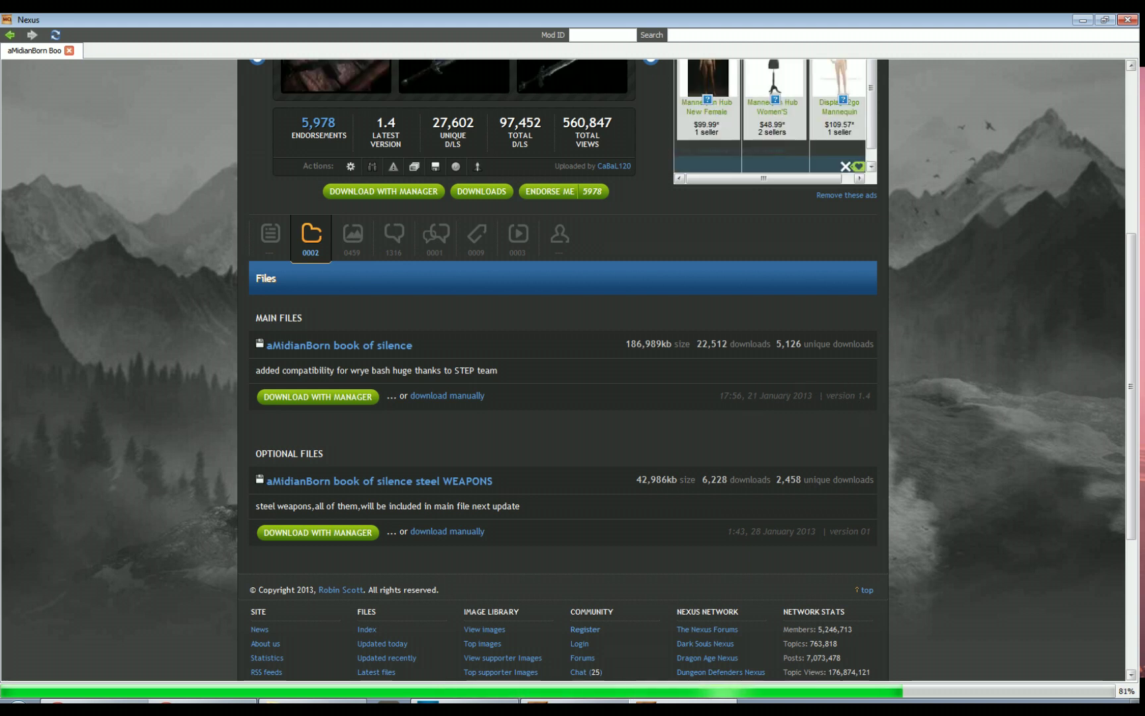
pyautogui.moveTo(869, 401); pyautogui.dragTo(823, 396)
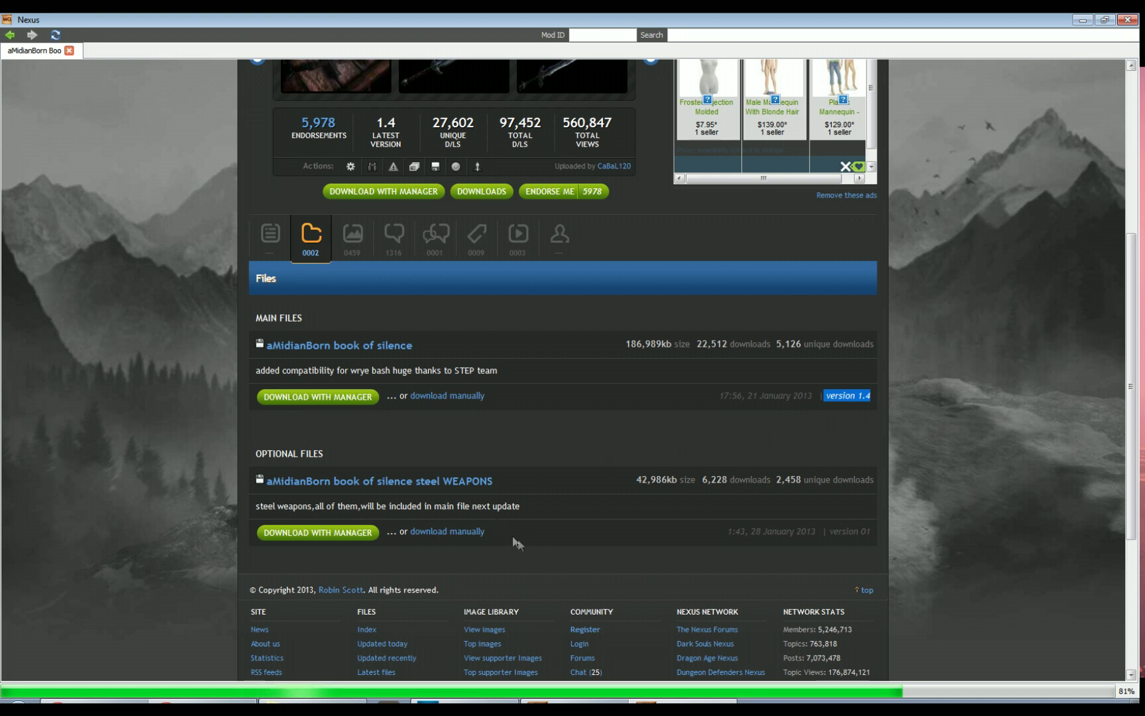
pyautogui.moveTo(869, 532); pyautogui.dragTo(827, 532)
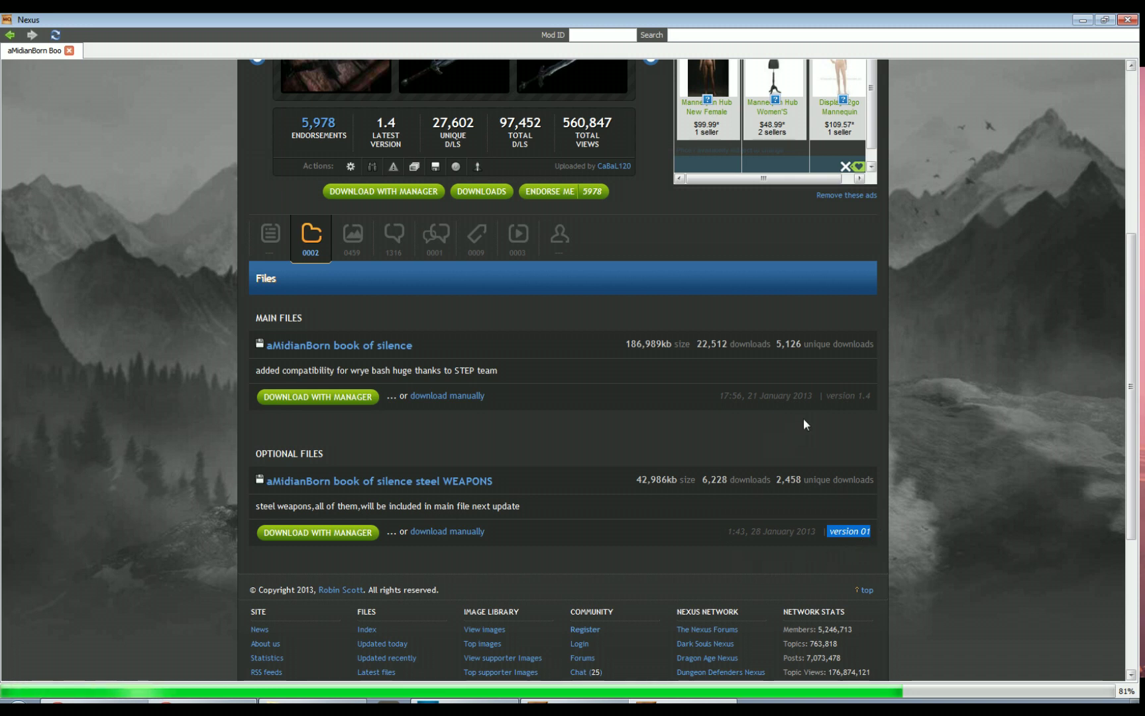
pyautogui.click(878, 532)
pyautogui.moveTo(873, 532); pyautogui.dragTo(828, 531)
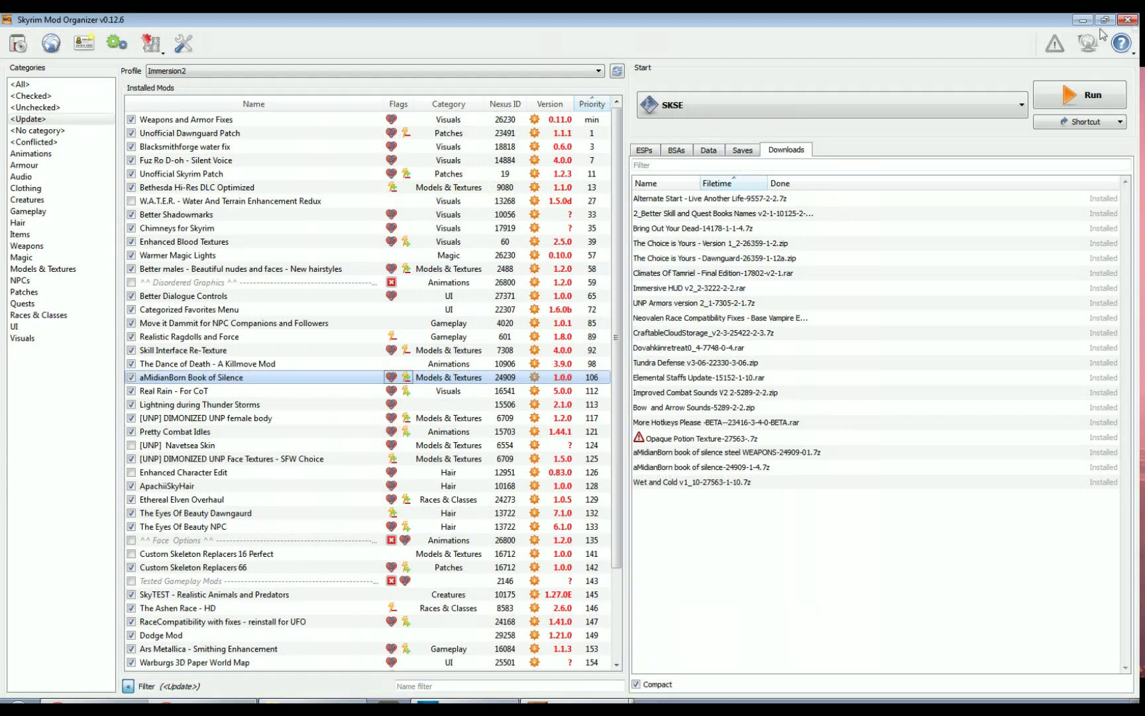
pyautogui.click(1131, 22)
# Open the Nexus page of SkyTEST - Realistic Animals and Predators from the list of mods needing updates
pyautogui.scroll(-3, 253, 502)
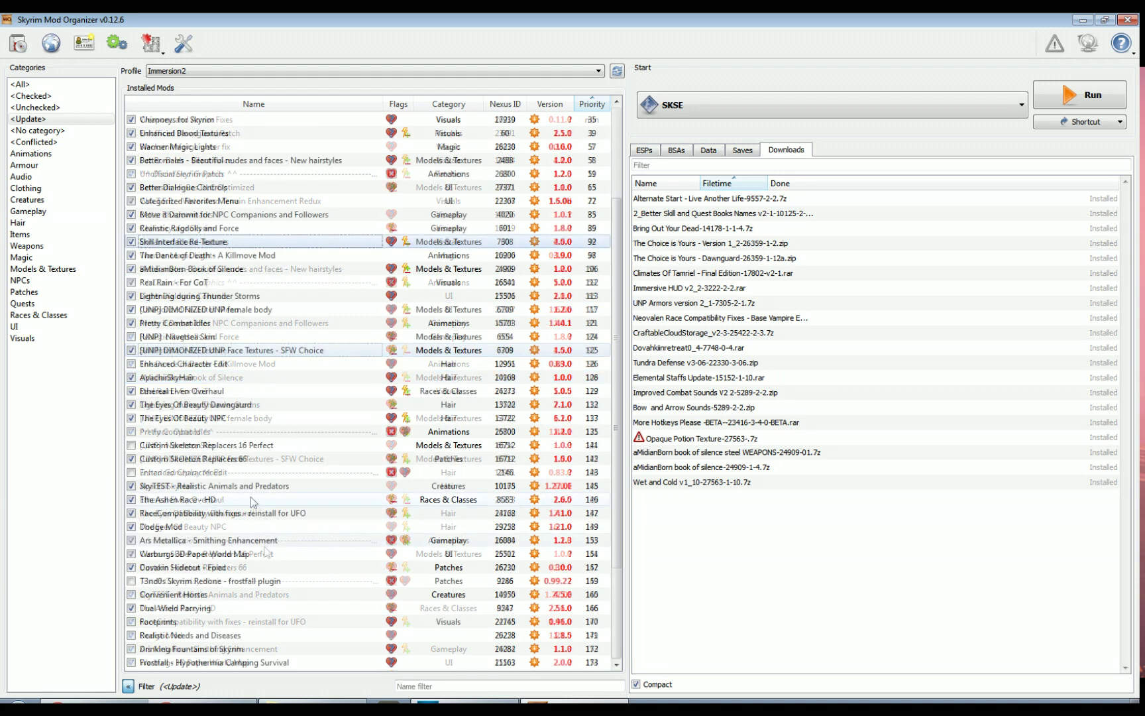
pyautogui.click(258, 487)
pyautogui.rightClick(289, 490)
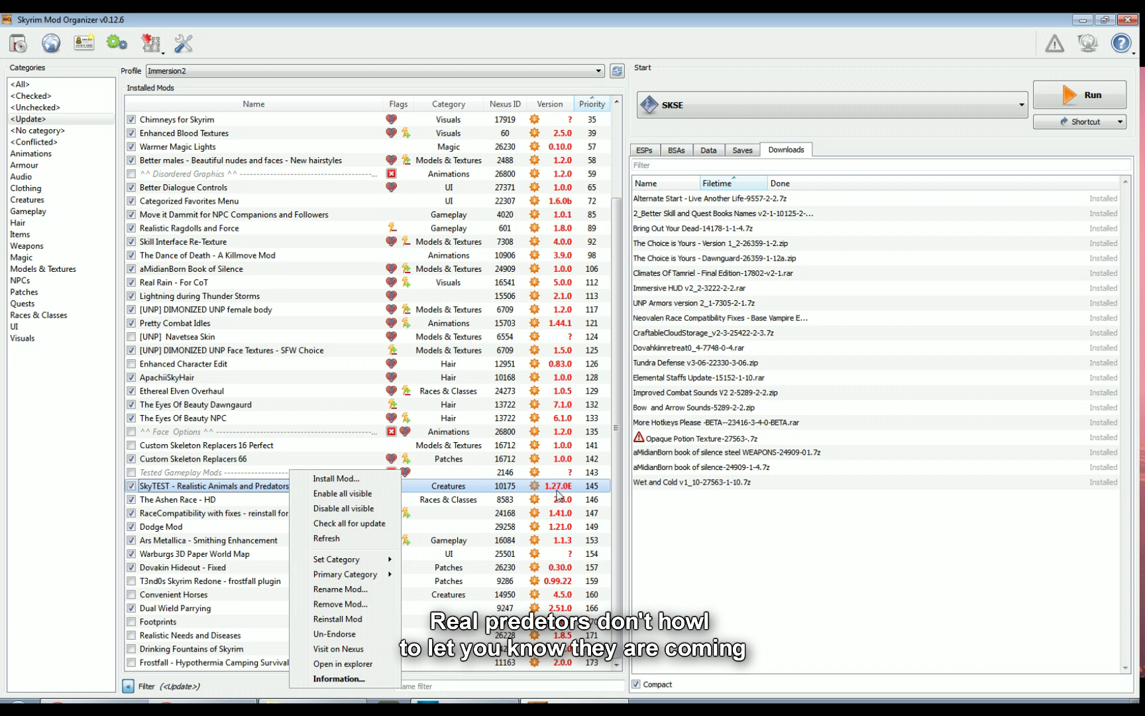
pyautogui.click(351, 651)
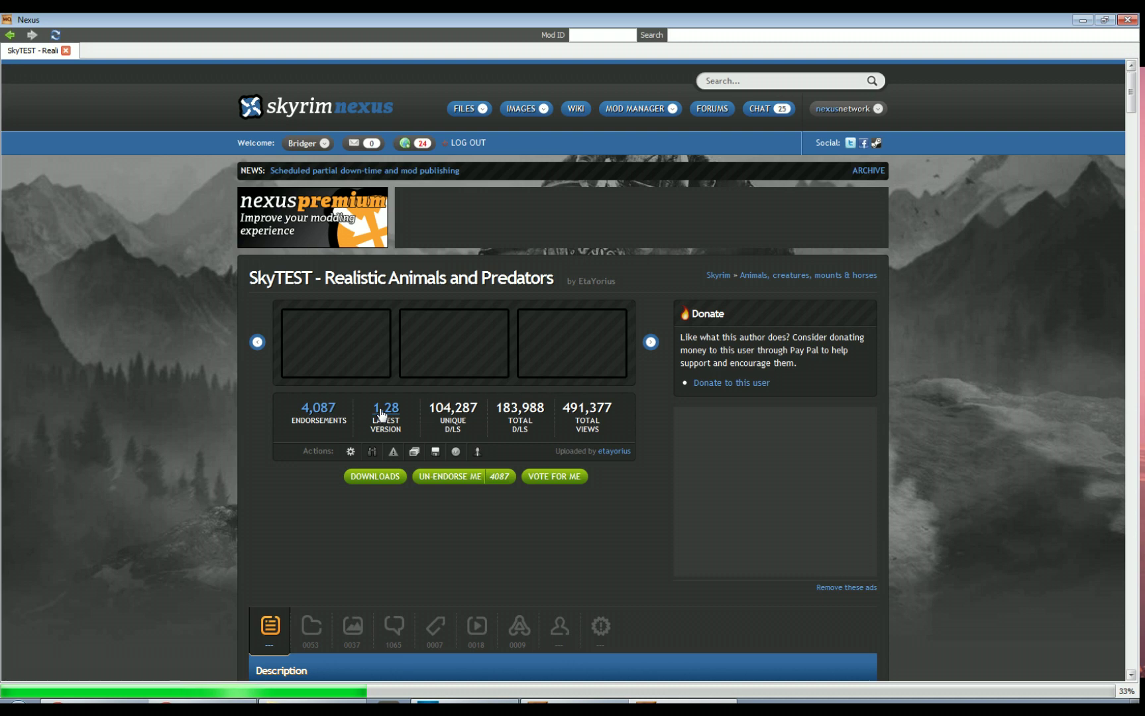
pyautogui.scroll(-2, 381, 417)
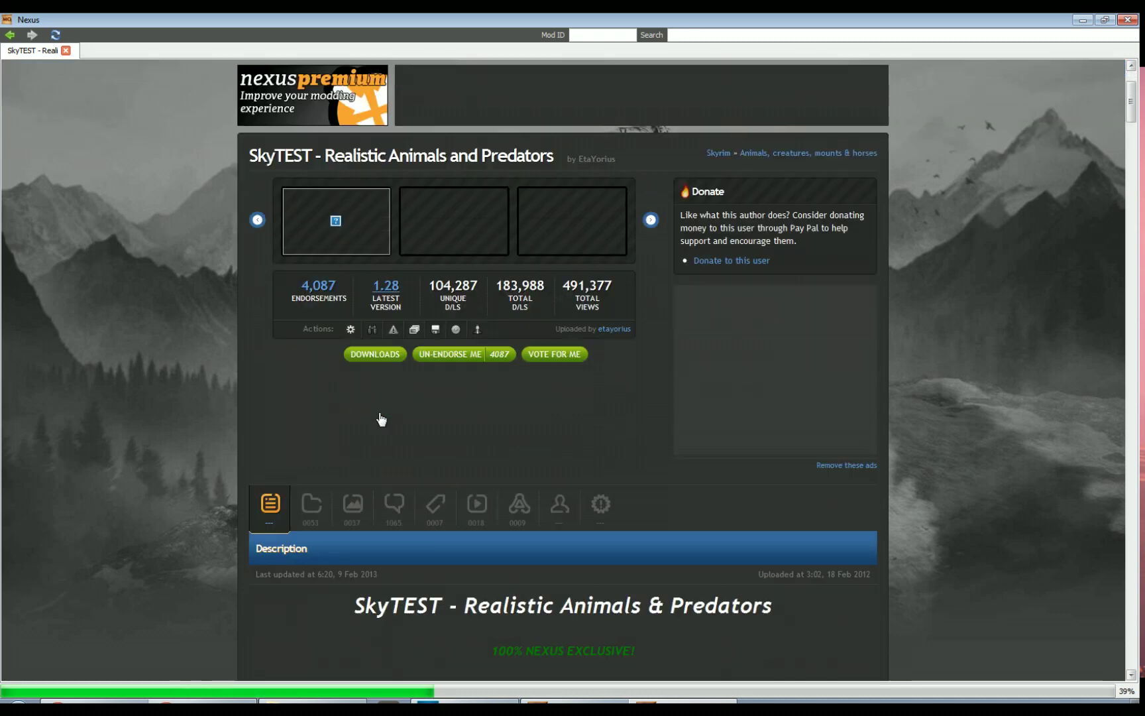
# Start a manual download of the main file SkyTEST - Realistic Animals and Predators 1_28 Full Pack
pyautogui.click(321, 495)
pyautogui.scroll(-3, 432, 446)
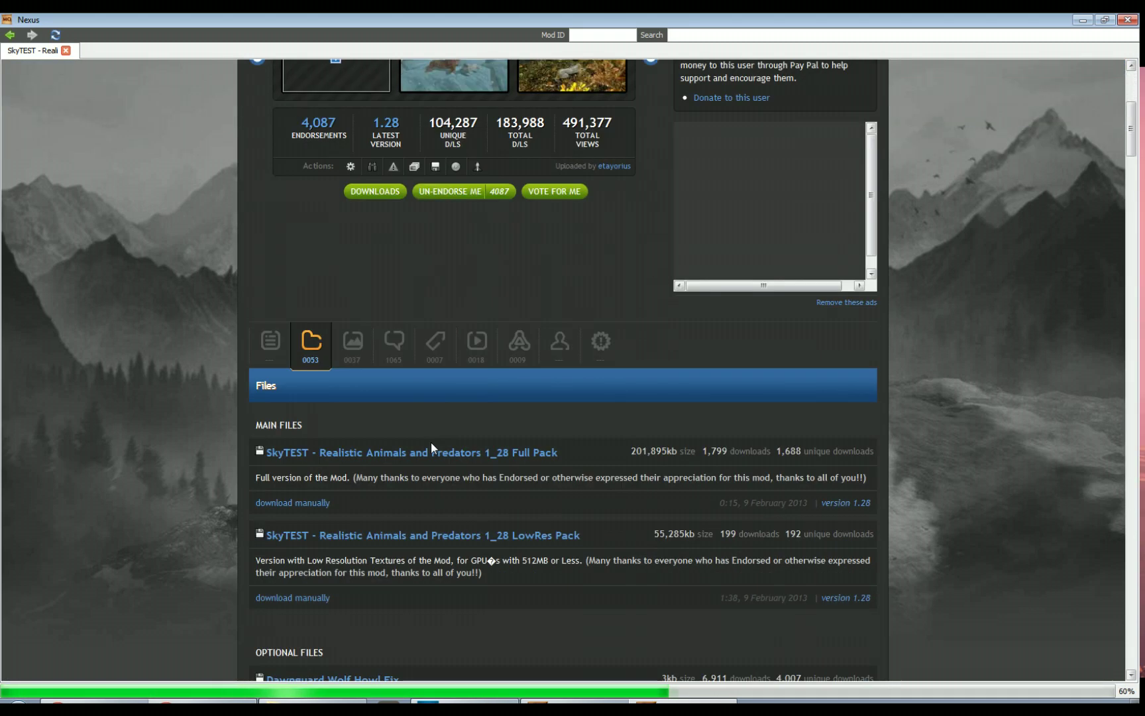
pyautogui.scroll(-2, 431, 443)
pyautogui.click(305, 422)
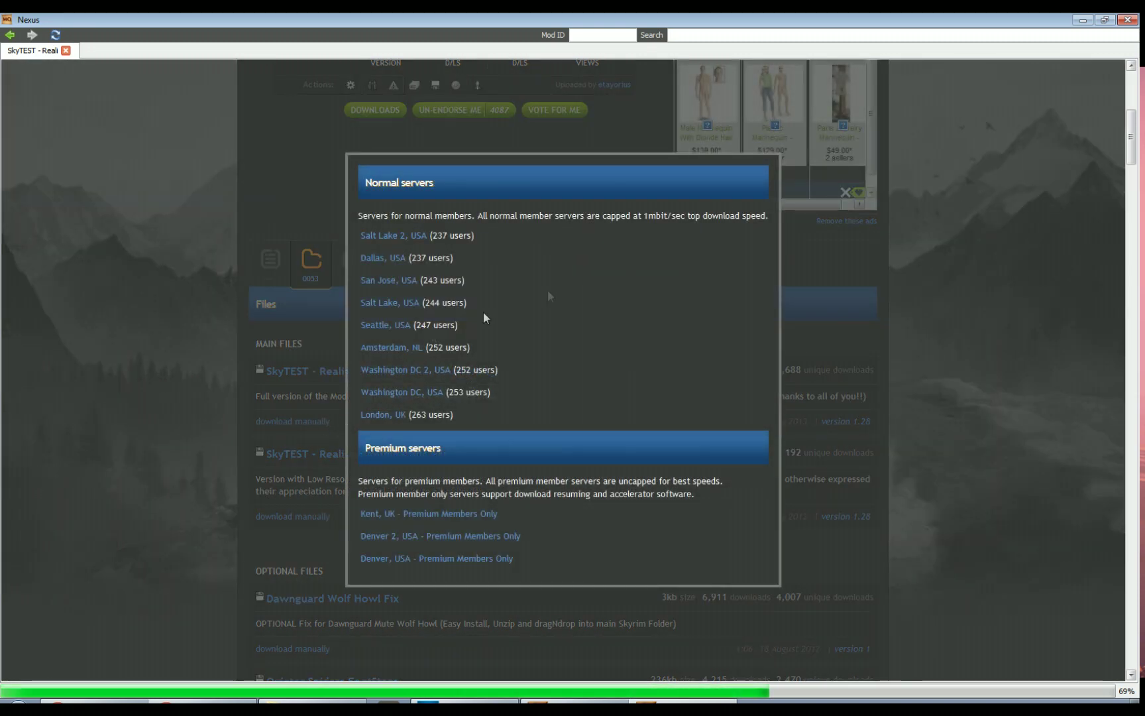
pyautogui.click(484, 317)
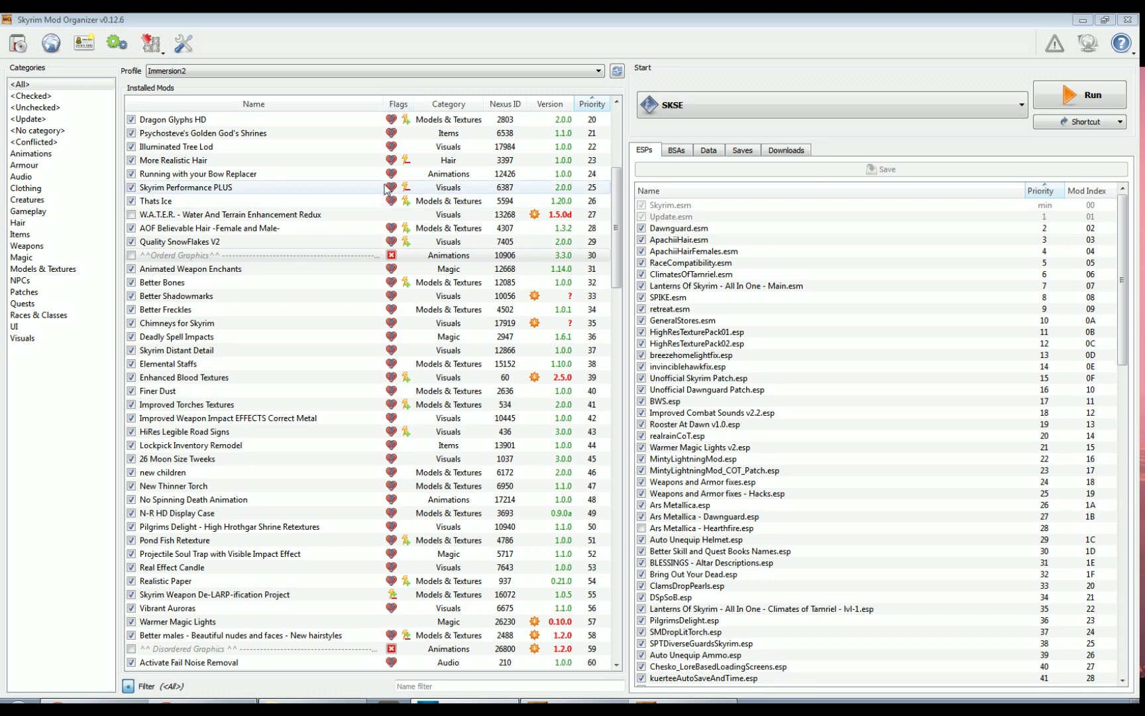
# Check the endorsement flag of the Bring Out Your Dead mod and endorse the mod
pyautogui.click(401, 256)
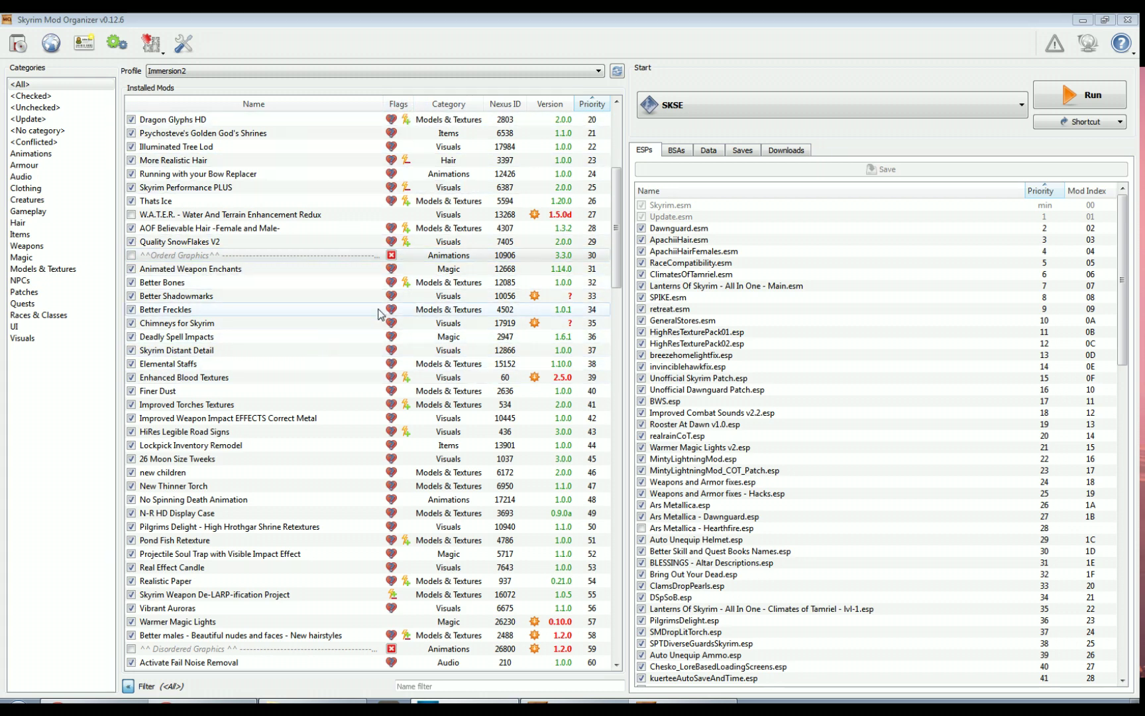
pyautogui.scroll(-11, 362, 395)
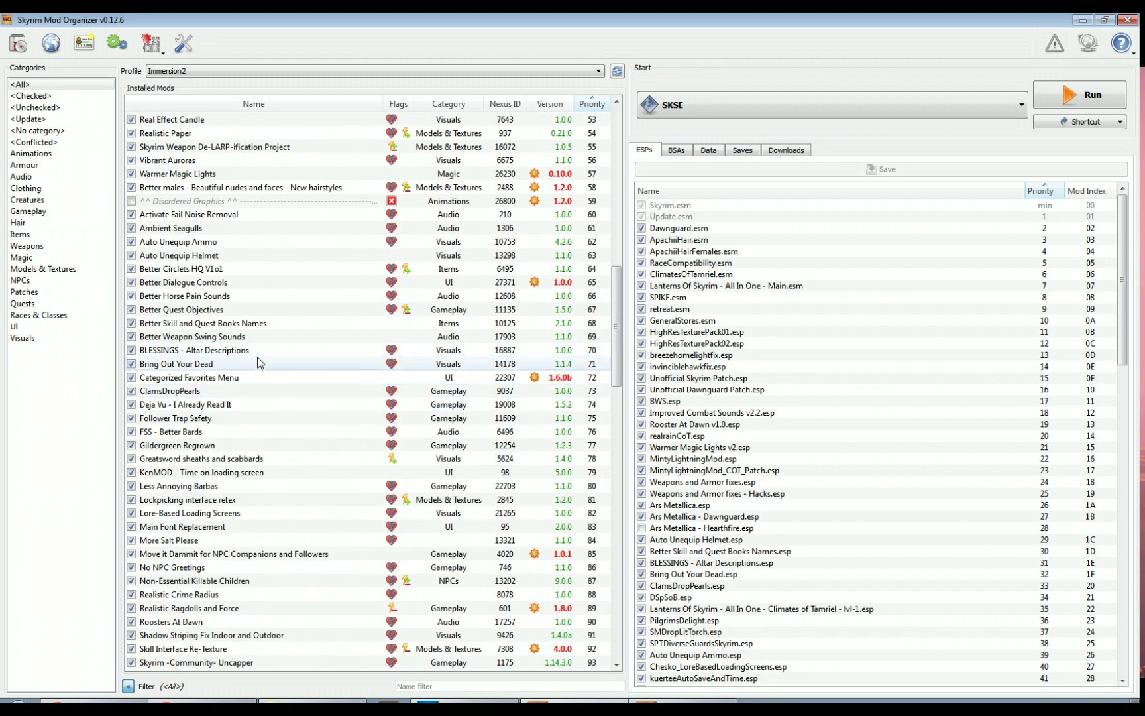
pyautogui.click(225, 367)
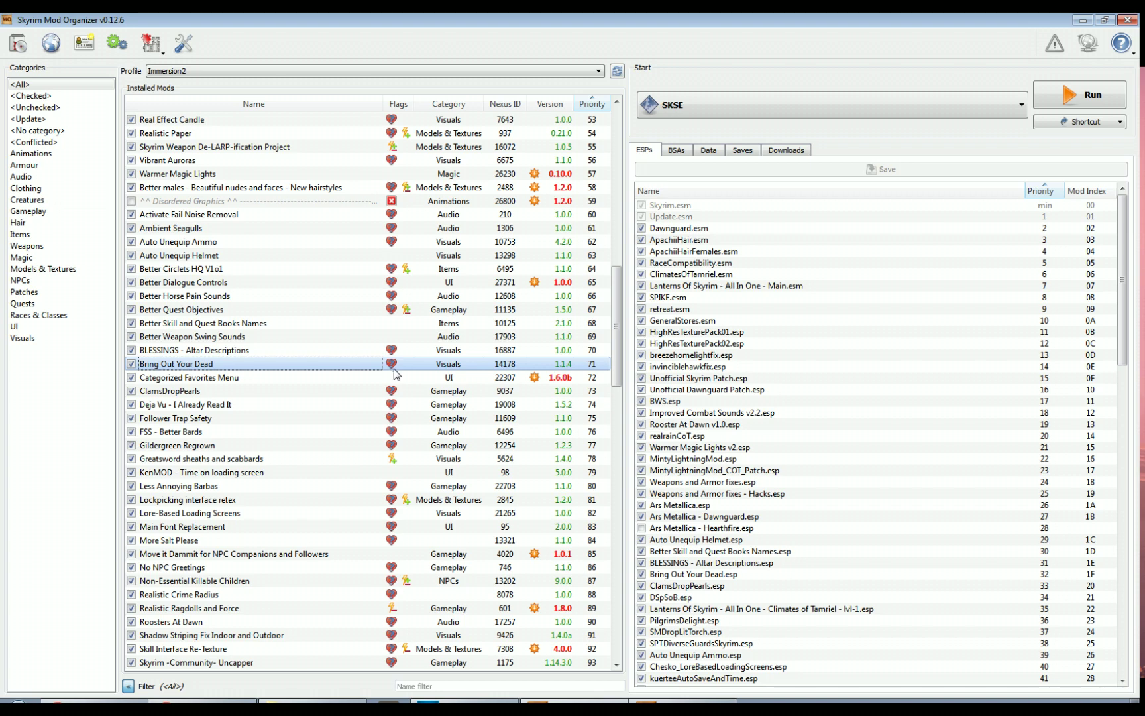
pyautogui.moveTo(392, 370)
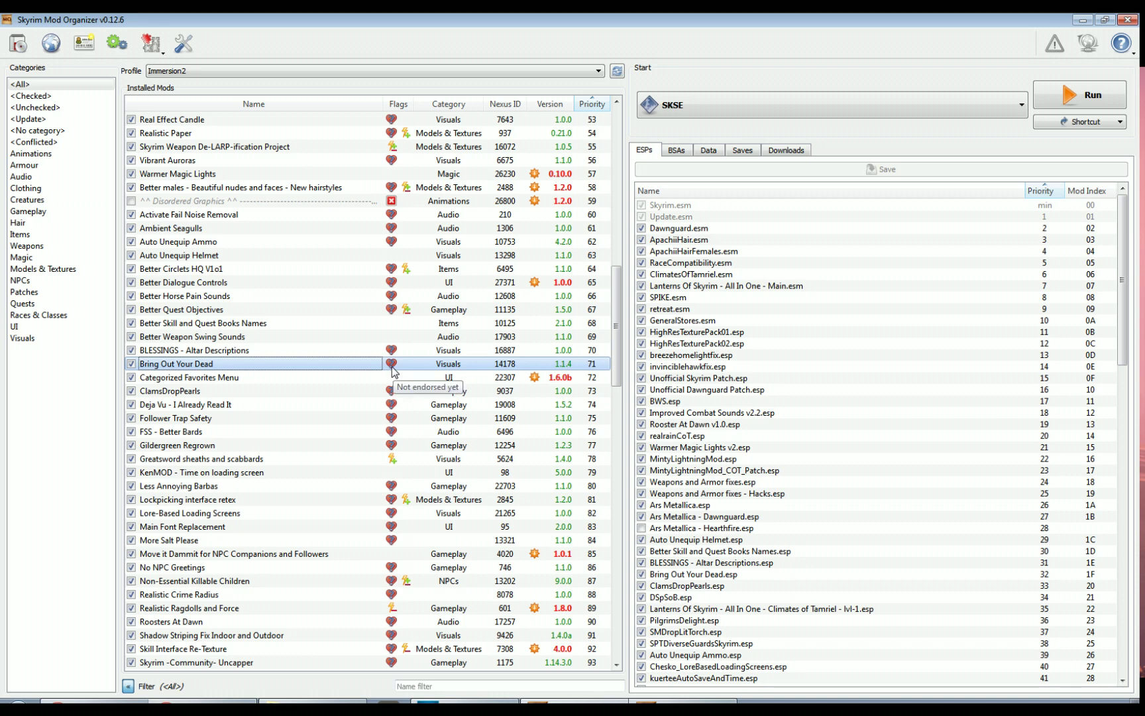
pyautogui.rightClick(361, 364)
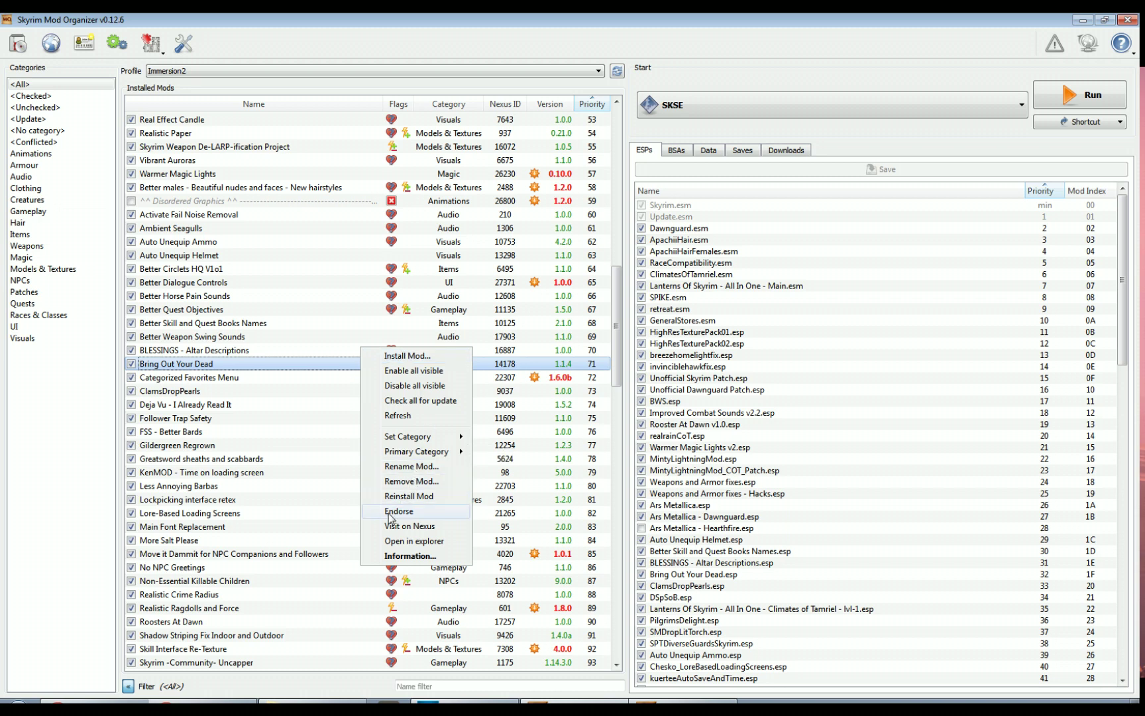
pyautogui.click(391, 512)
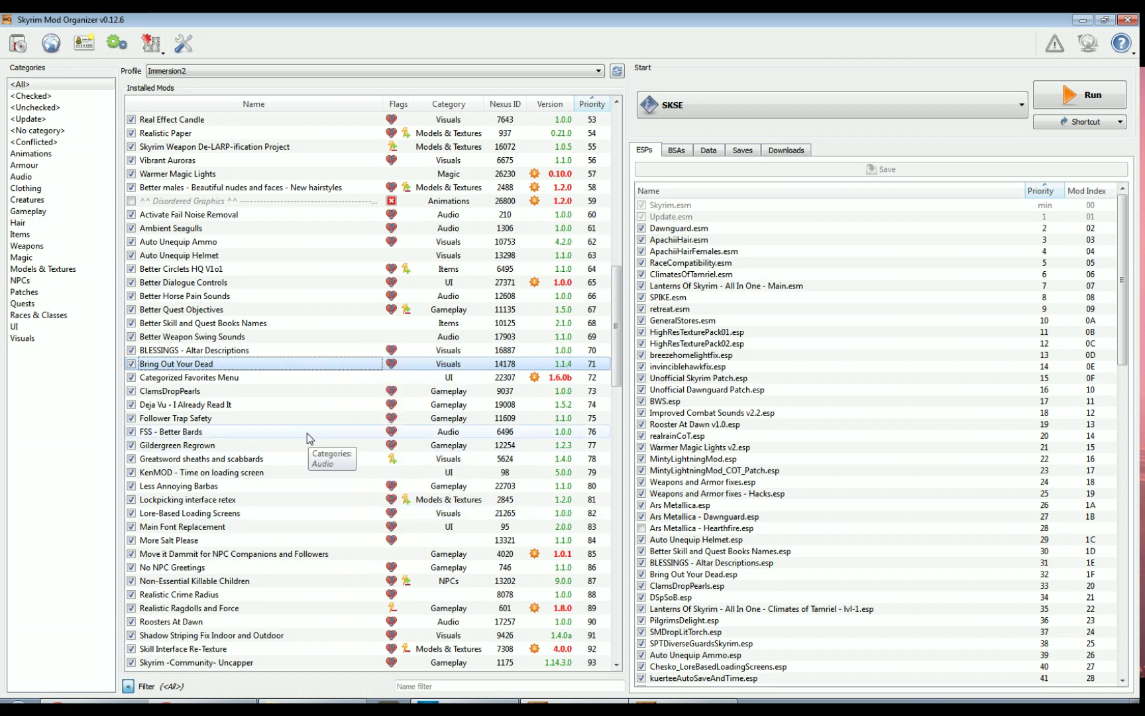
# Check the endorsement of Bring Out Your Dead on its Nexus page and close the page
pyautogui.rightClick(380, 361)
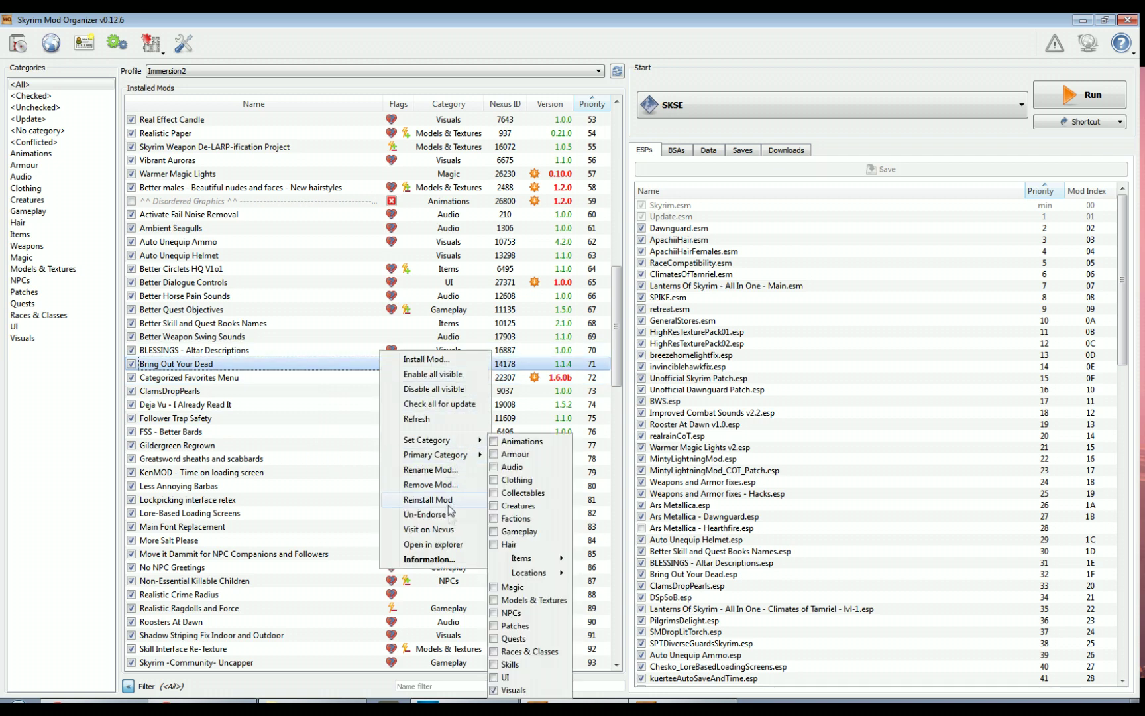
pyautogui.click(446, 531)
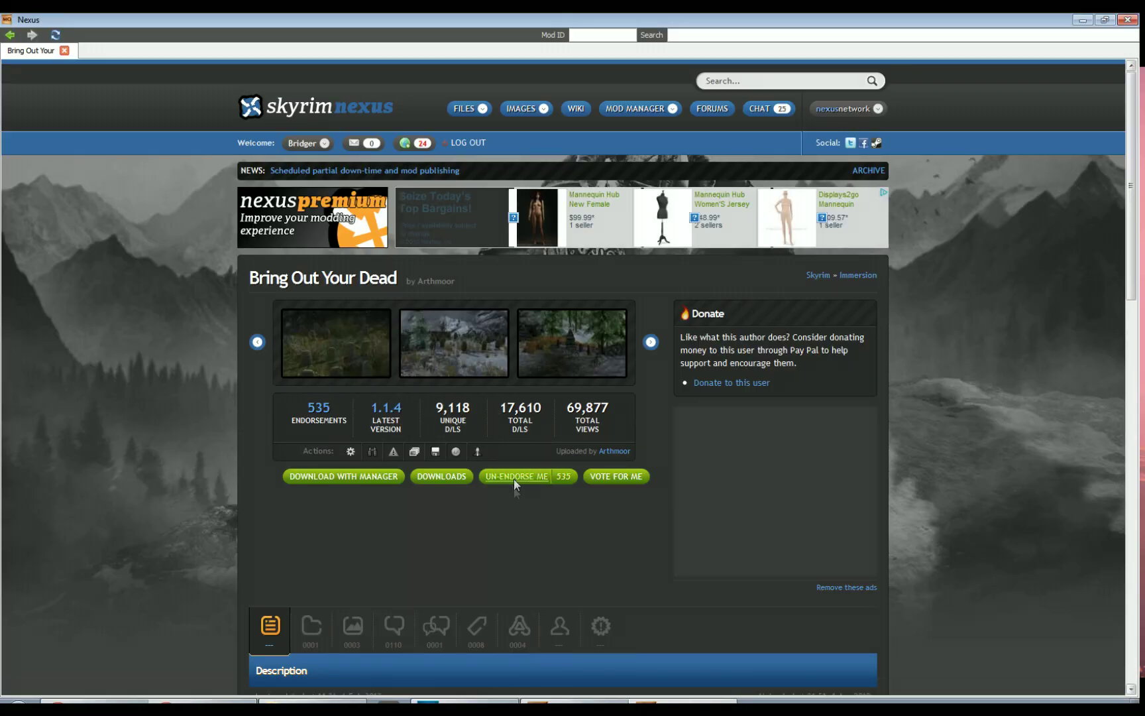
pyautogui.click(1128, 20)
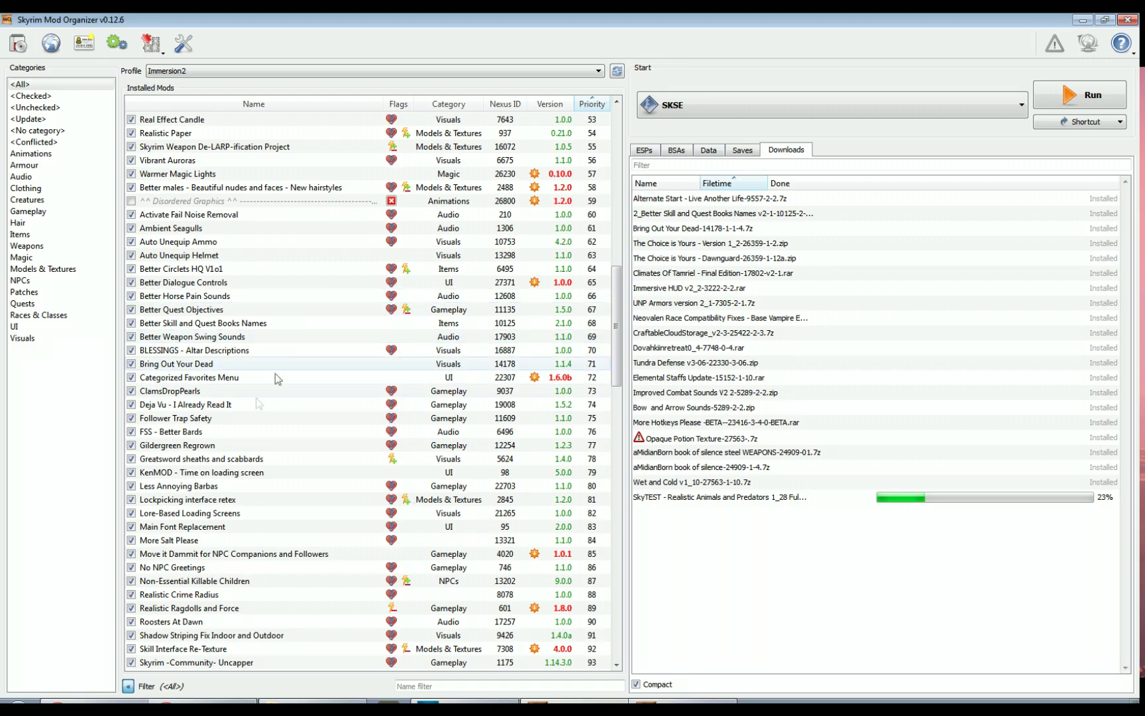
# Review the automatic Nexus log-in options in the settings and leave them without saving
pyautogui.click(184, 43)
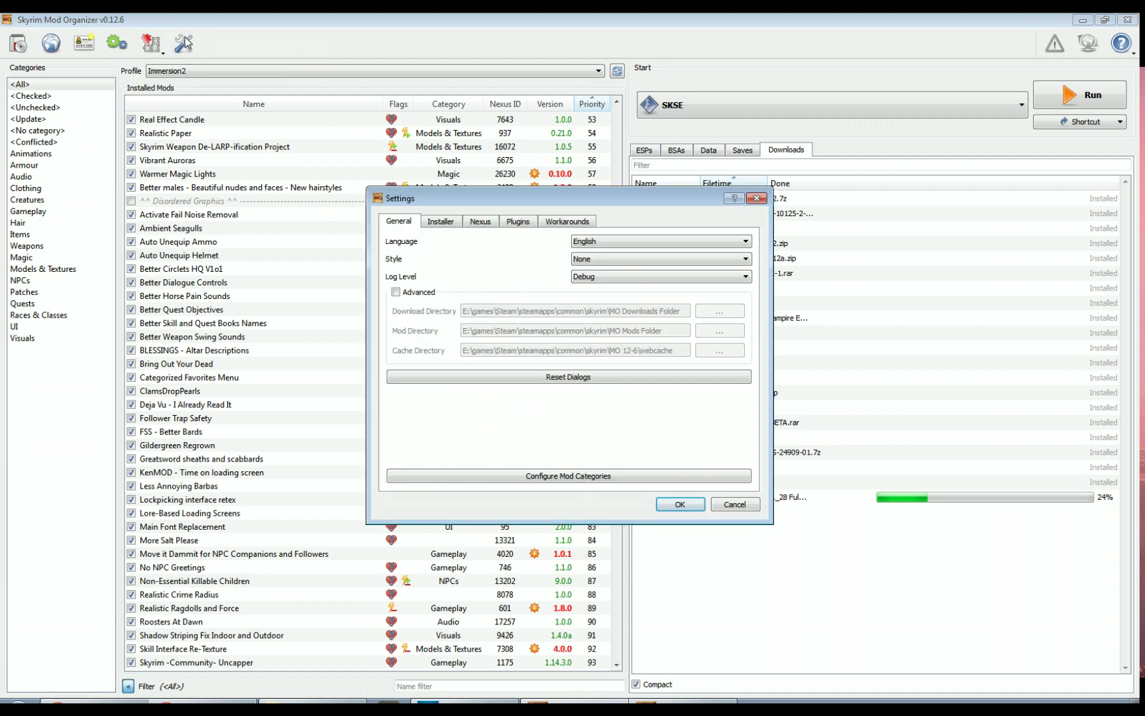
pyautogui.click(490, 223)
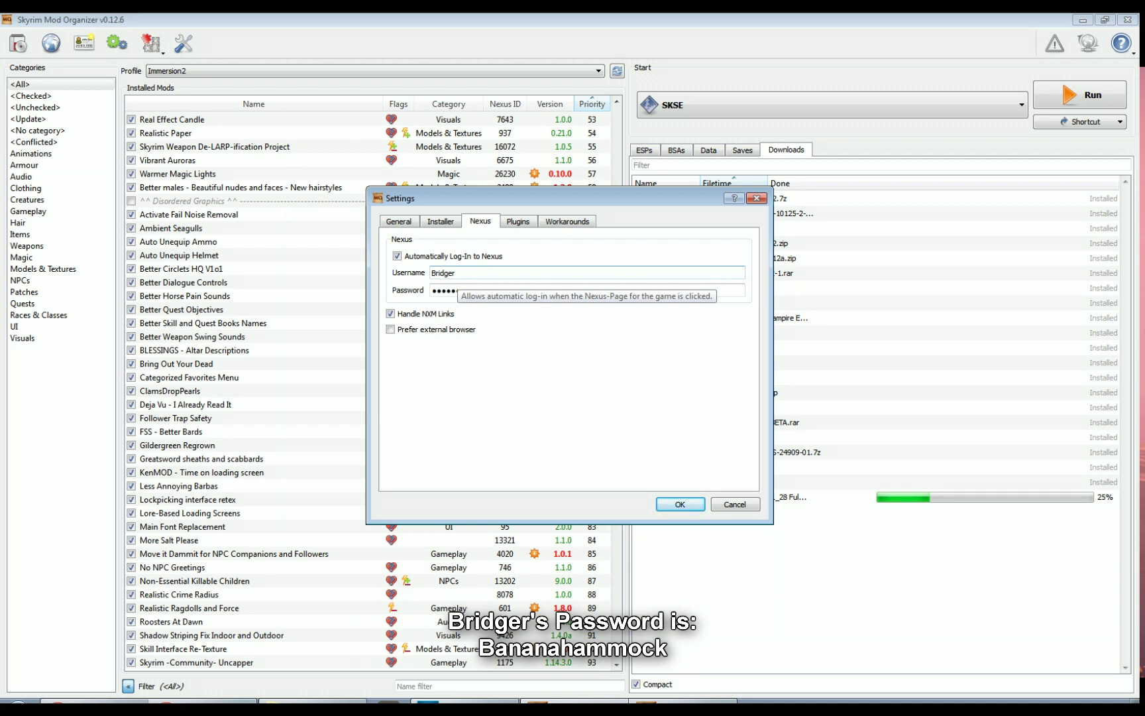
pyautogui.click(730, 506)
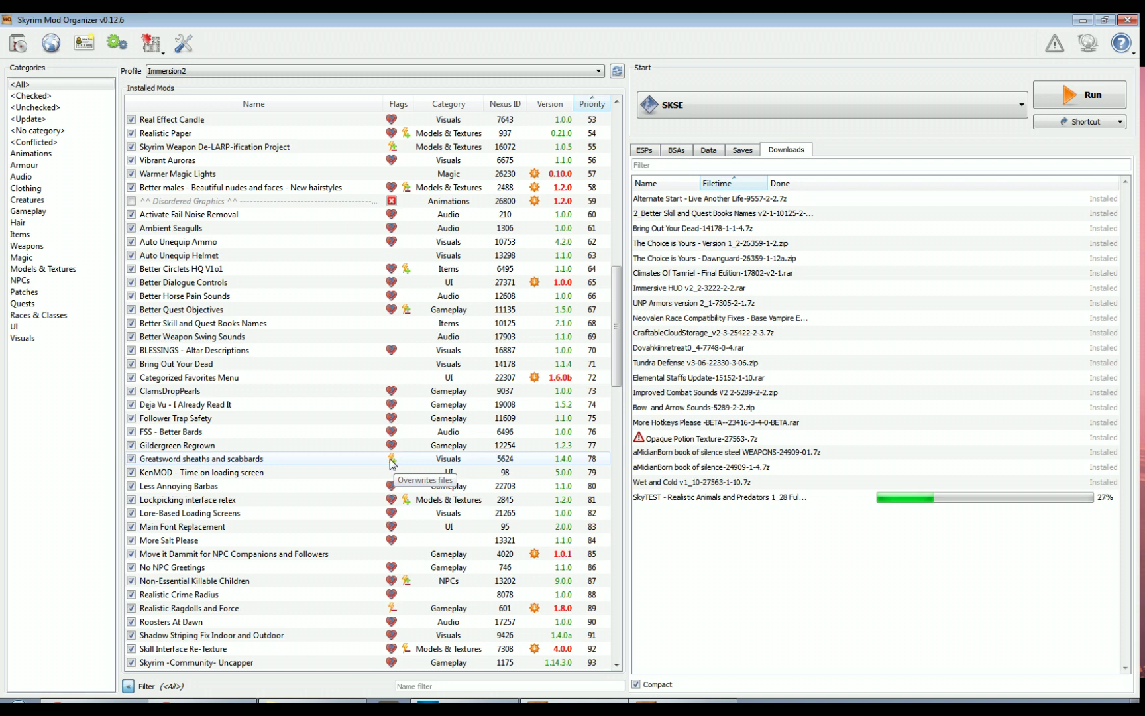
# Look through the mod list's overwrite flags and open the detailed information for Greatsword sheaths and scabbards
pyautogui.click(222, 464)
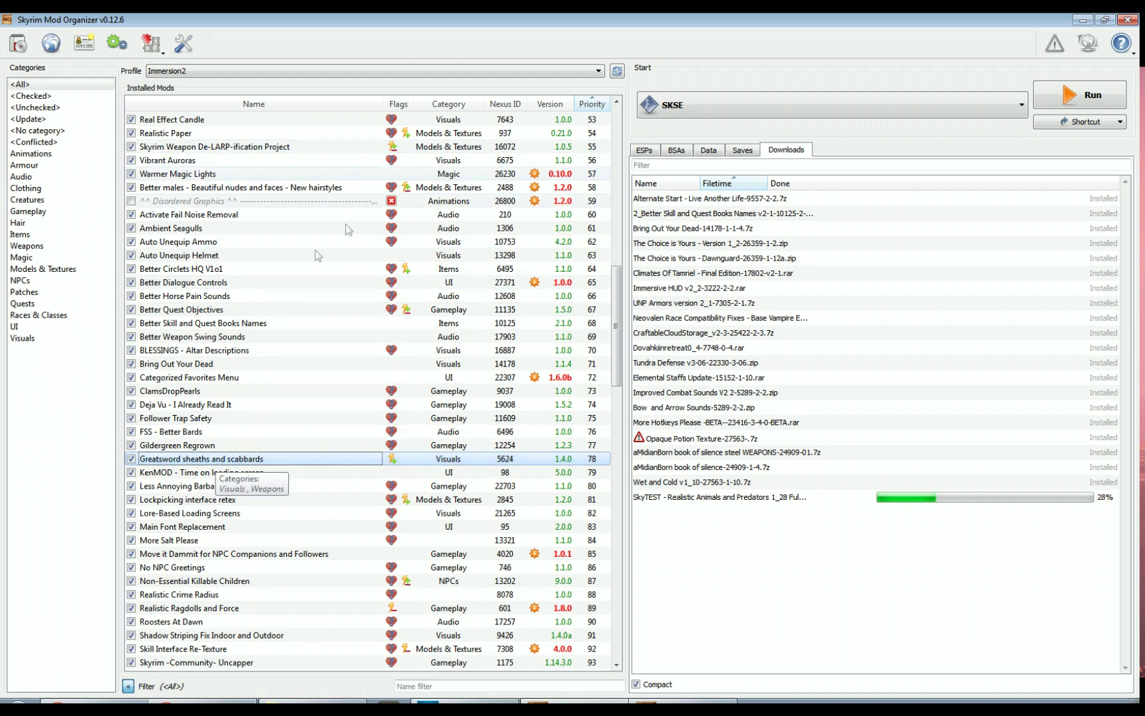
pyautogui.scroll(18, 344, 232)
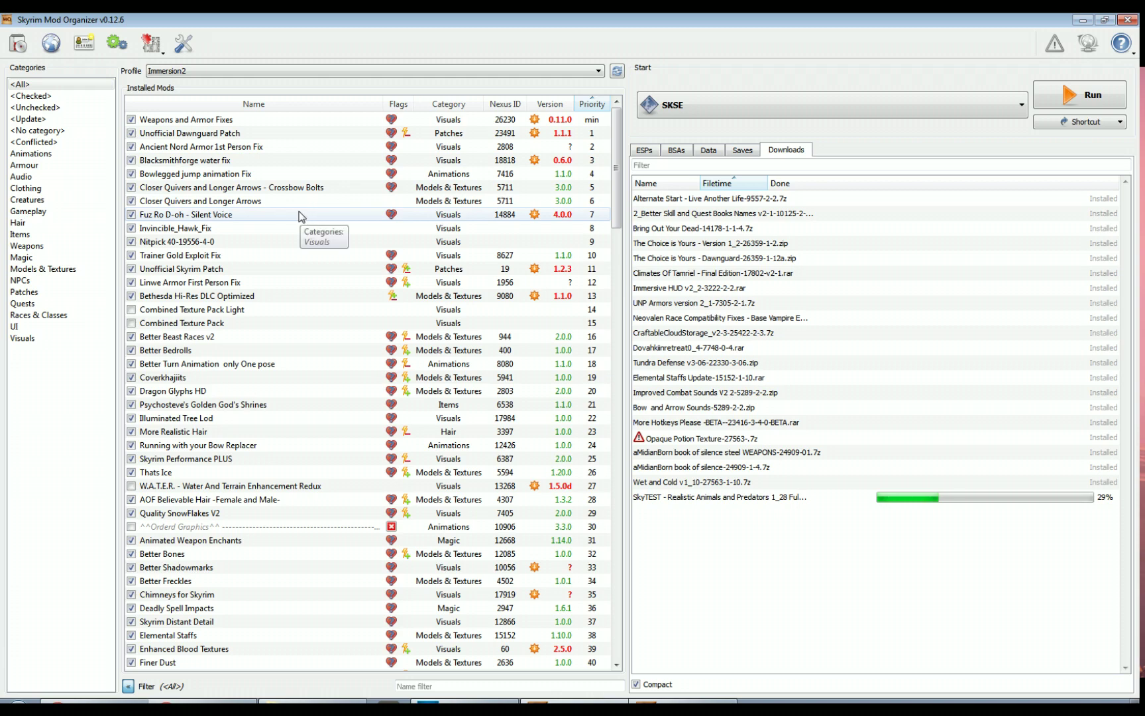
pyautogui.scroll(-17, 300, 216)
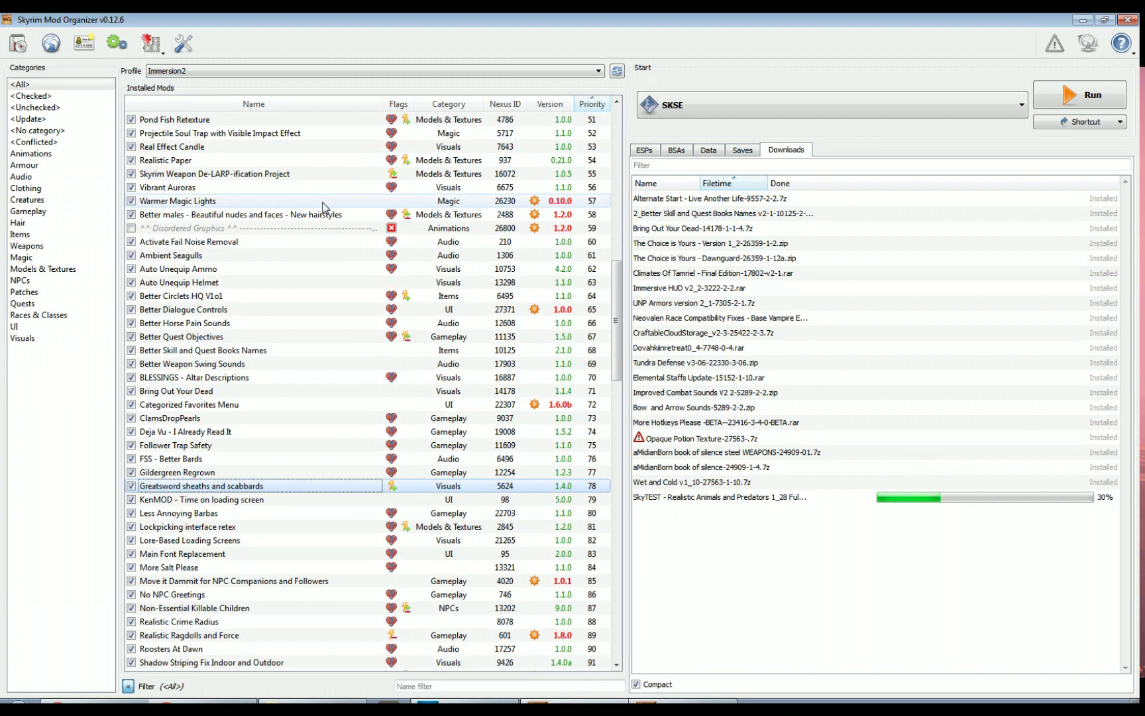
pyautogui.doubleClick(269, 493)
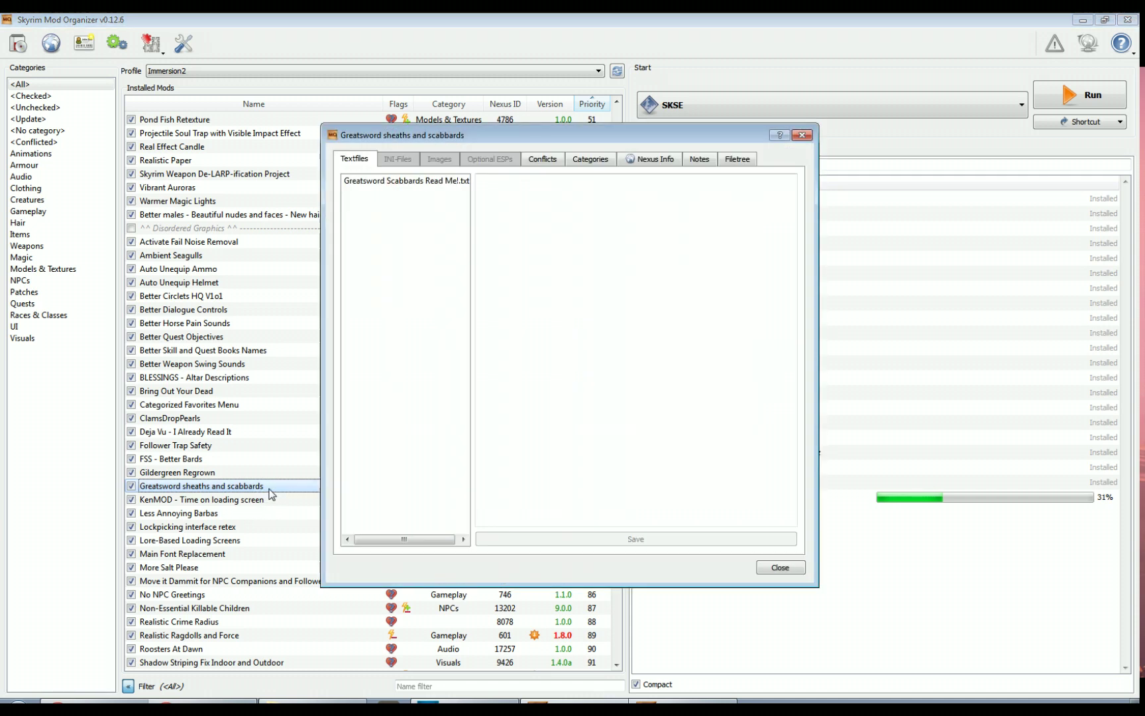
# Examine which files of Greatsword sheaths and scabbards conflict with other mods and which mods they overwrite, and close its information
pyautogui.click(542, 159)
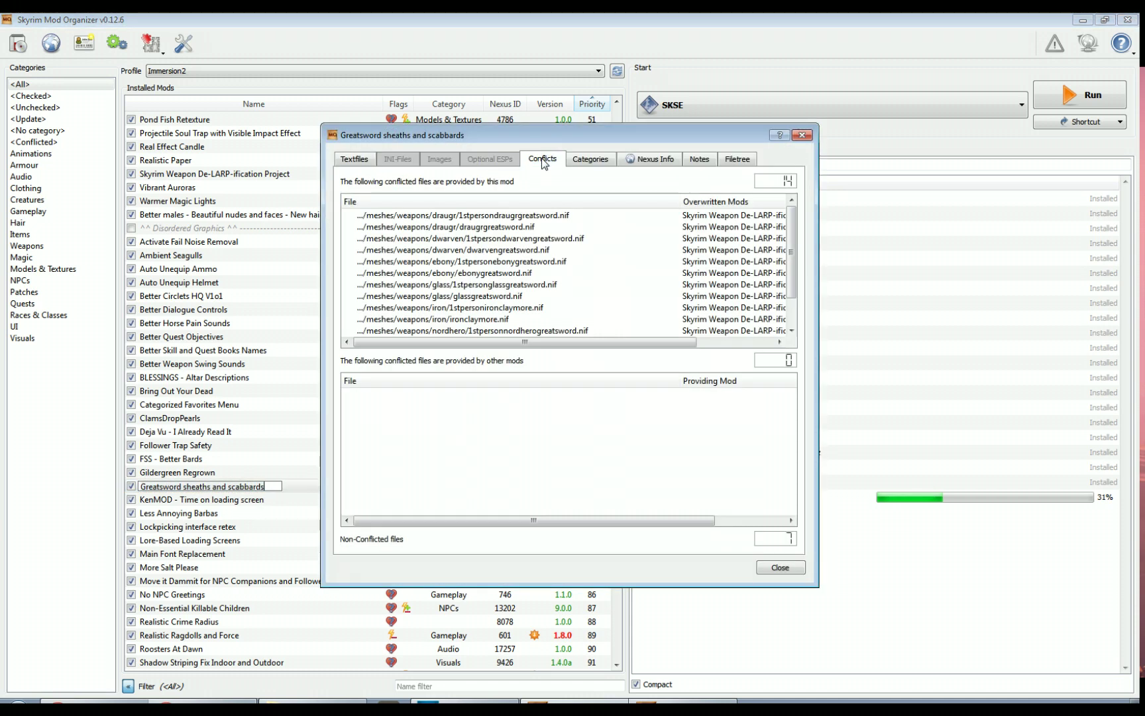
pyautogui.moveTo(650, 342); pyautogui.dragTo(710, 342)
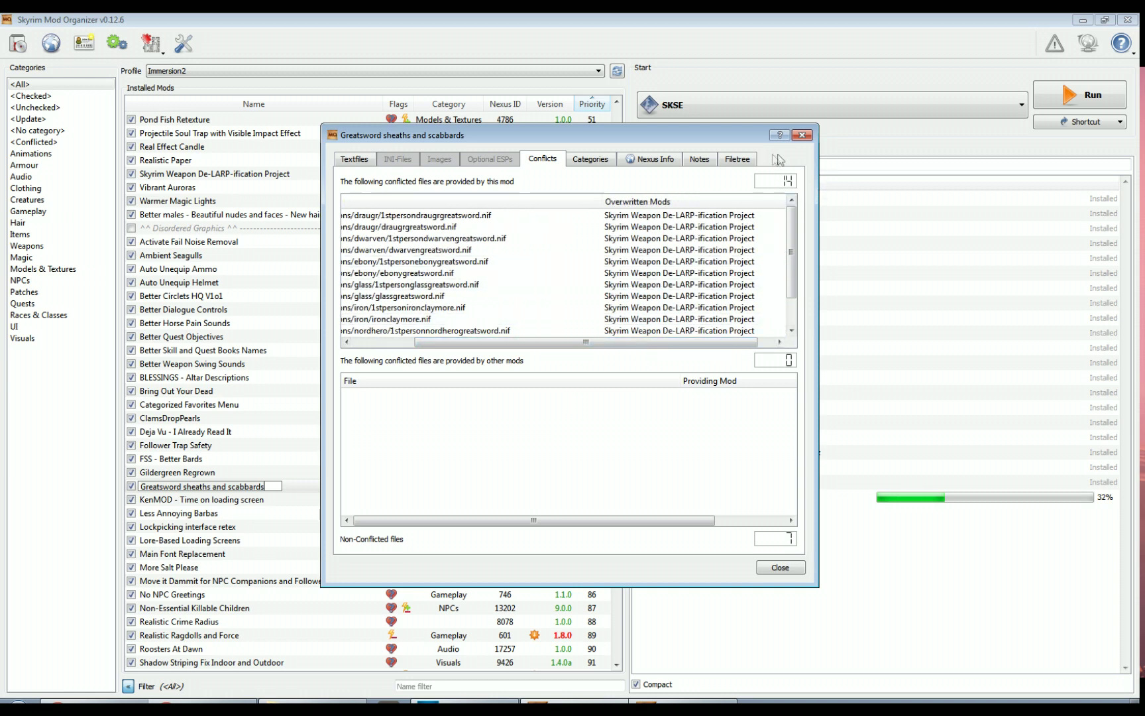
pyautogui.moveTo(790, 266); pyautogui.dragTo(789, 274)
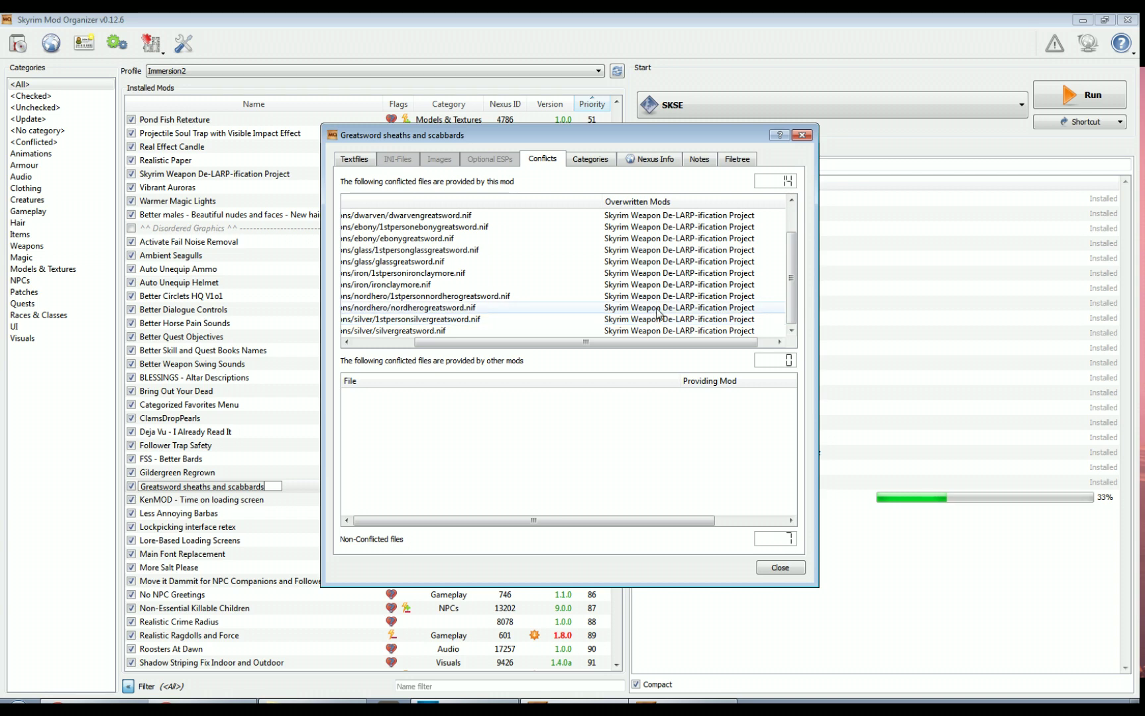
pyautogui.moveTo(656, 342); pyautogui.dragTo(595, 342)
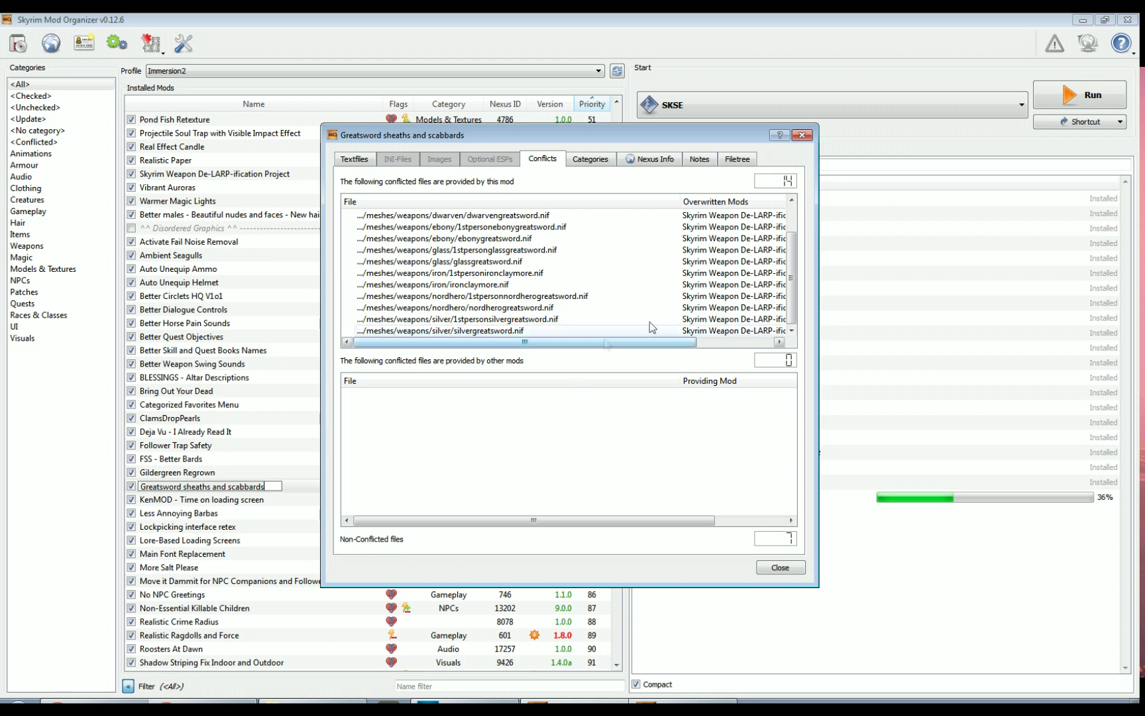
pyautogui.scroll(1, 795, 228)
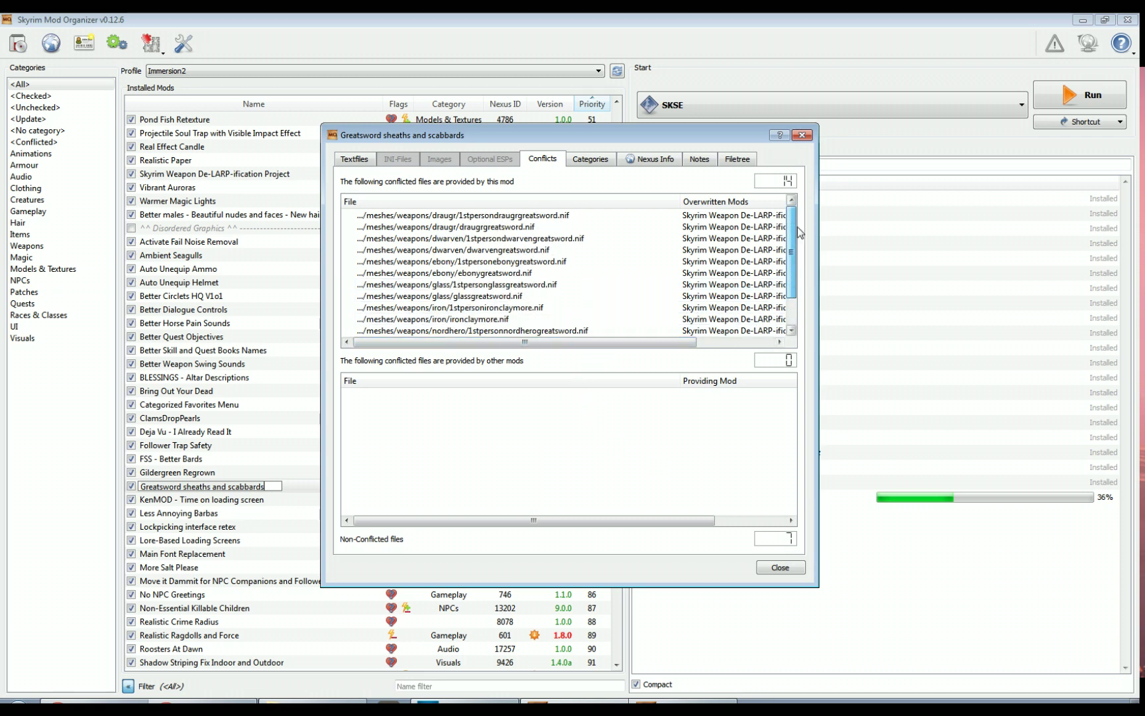
pyautogui.click(735, 260)
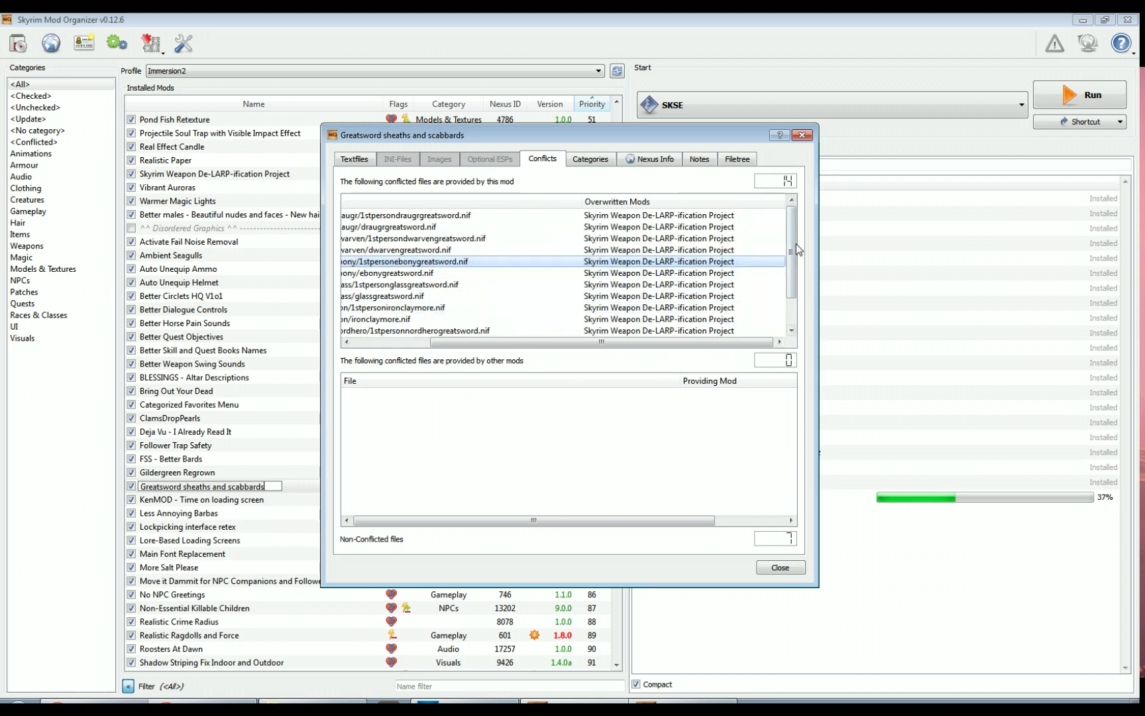
pyautogui.click(782, 568)
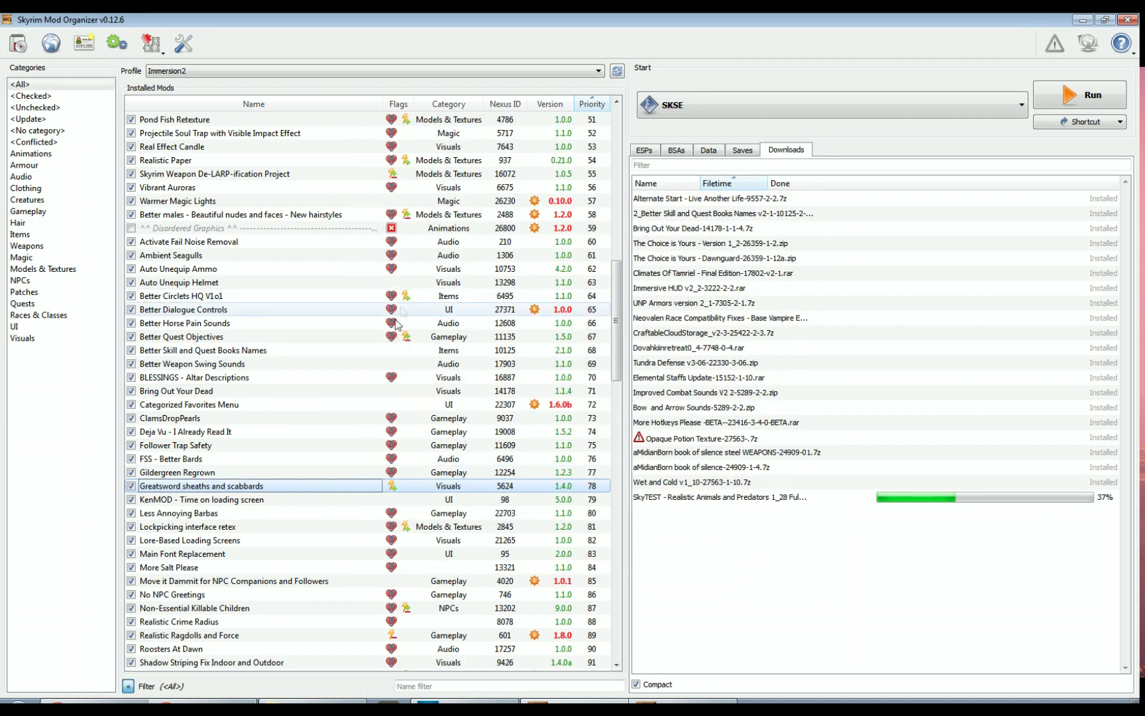
# Examine the conflicted files that Better Quest Objectives provides and those provided by other mods, and close its information
pyautogui.click(330, 339)
pyautogui.doubleClick(329, 339)
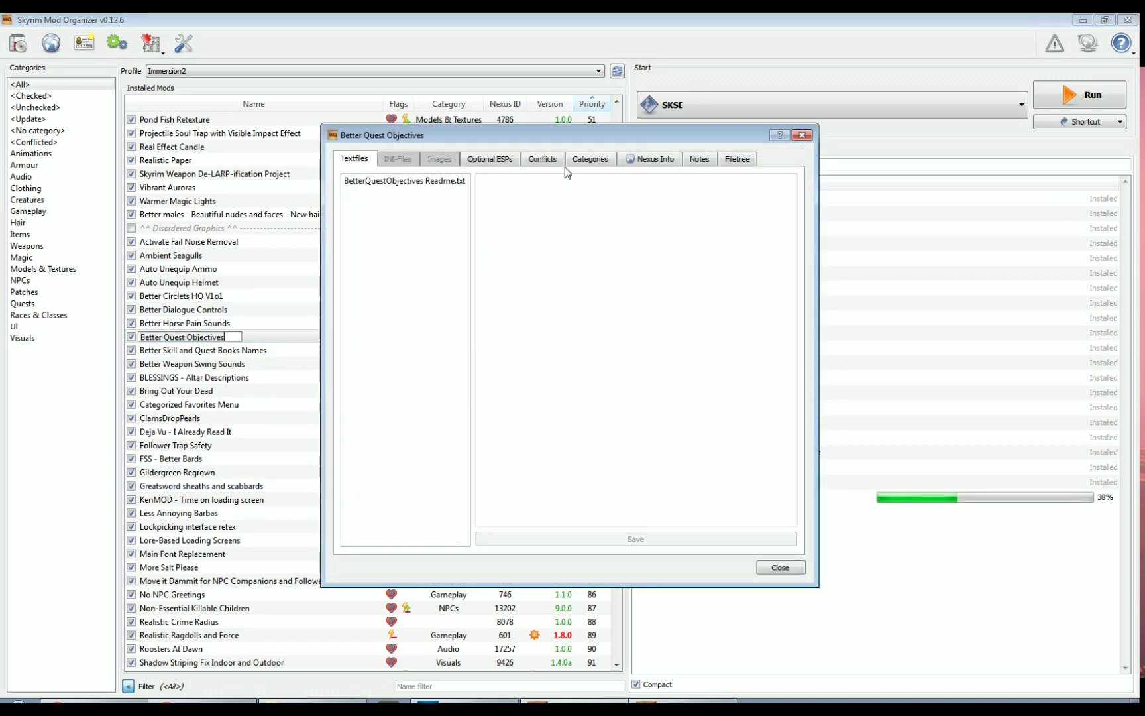
pyautogui.click(548, 161)
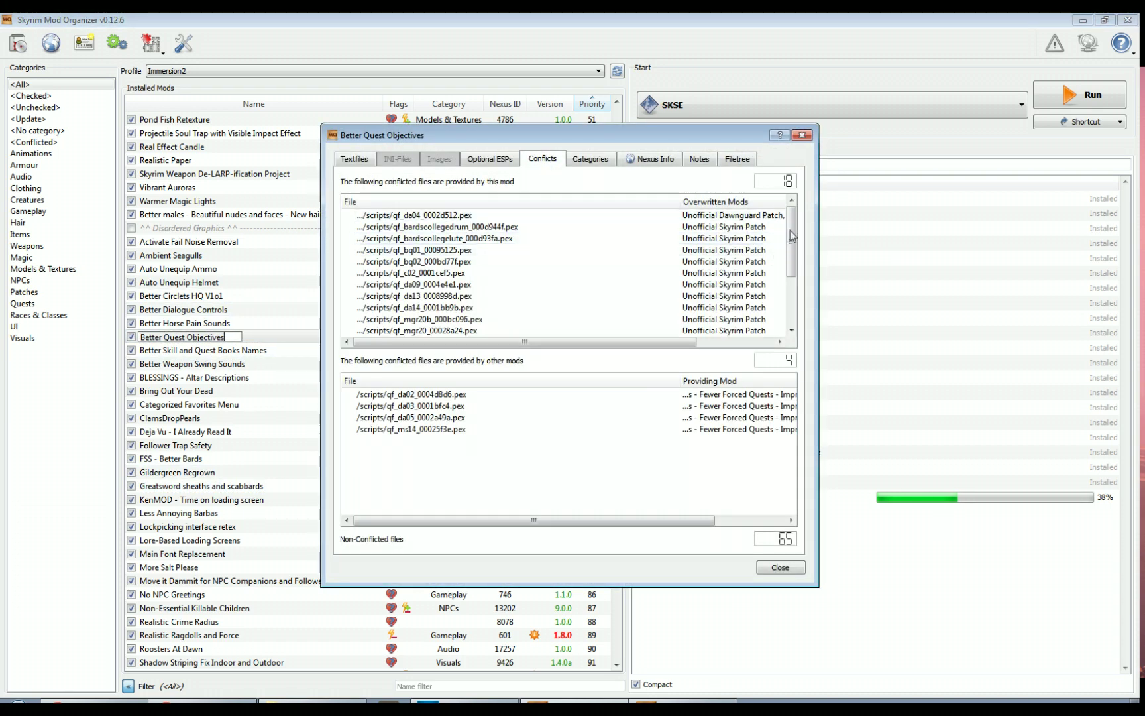
pyautogui.moveTo(793, 225); pyautogui.dragTo(696, 317)
pyautogui.moveTo(658, 518); pyautogui.dragTo(726, 518)
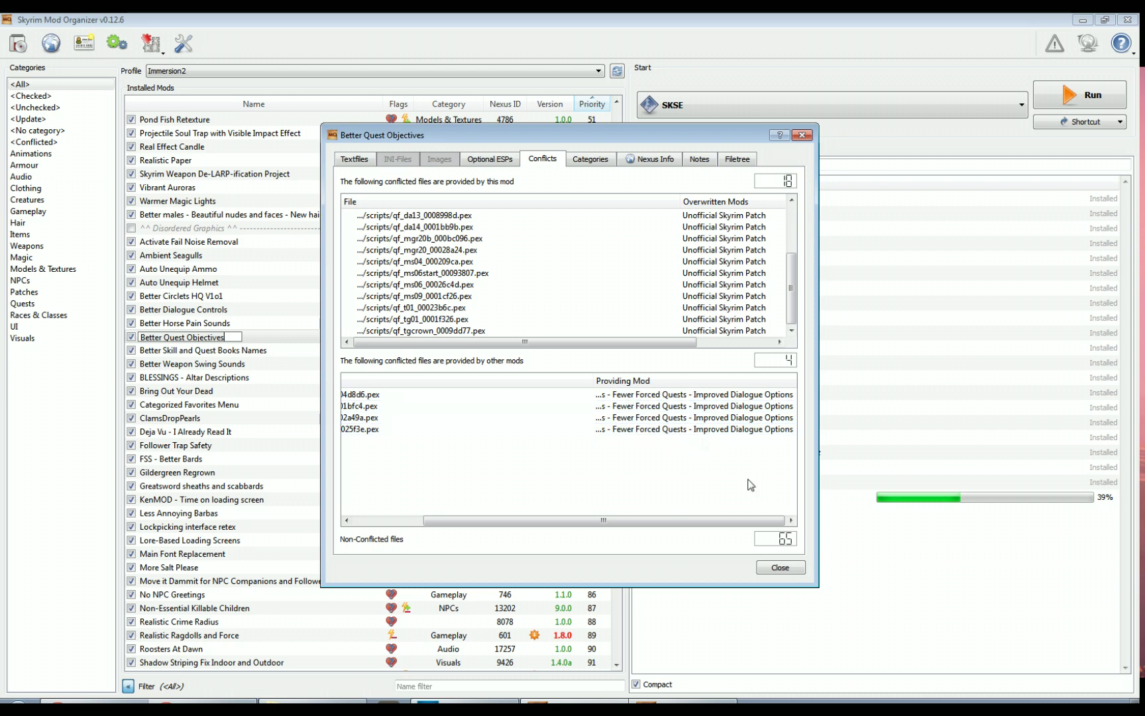
pyautogui.click(785, 567)
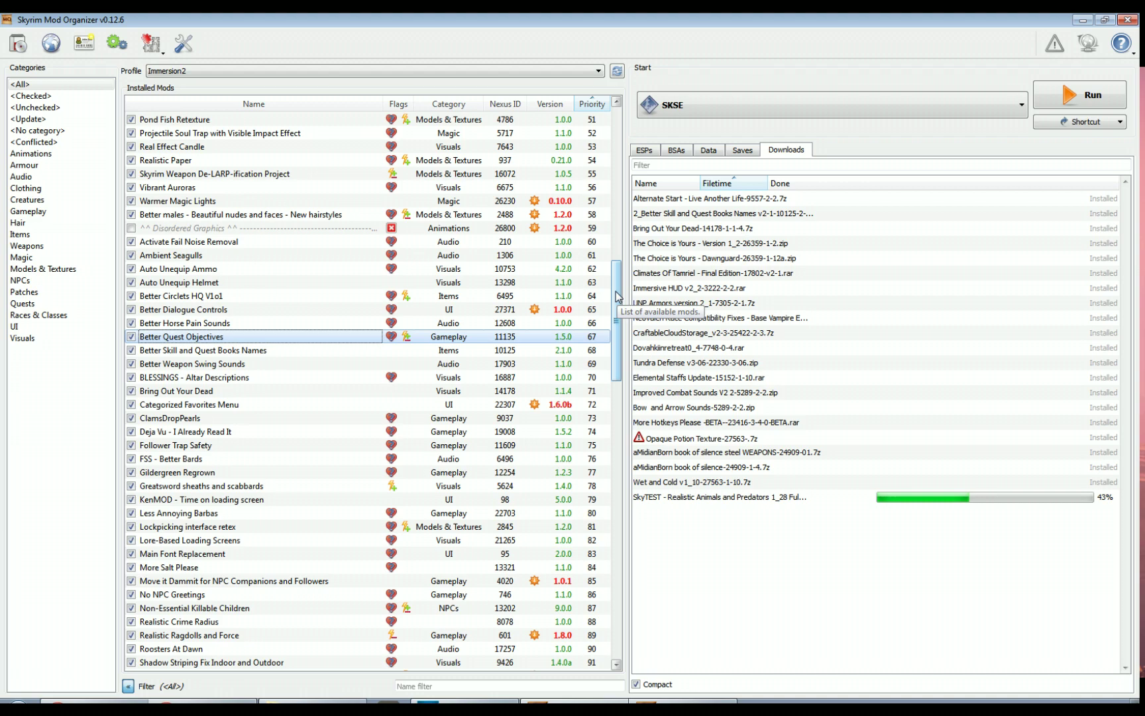
# Review the conflicts, categories and Nexus information of the DSpSoB - Dual Sheath plus Shields on Back mod
pyautogui.moveTo(616, 296); pyautogui.dragTo(625, 519)
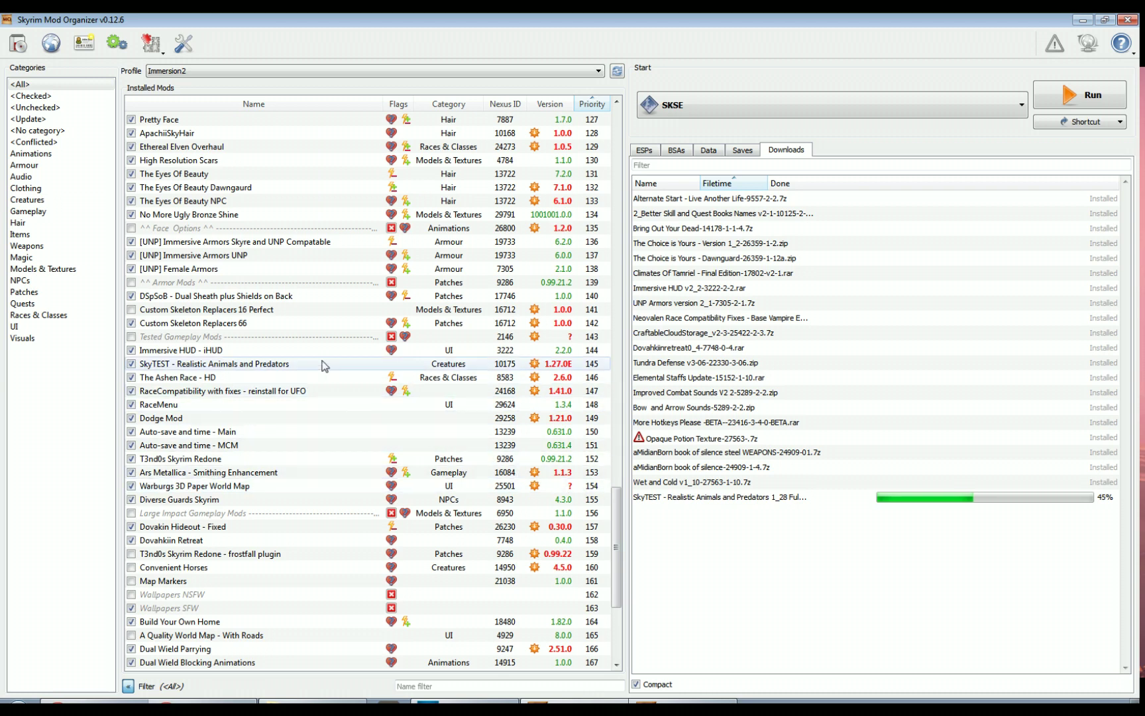
pyautogui.doubleClick(285, 297)
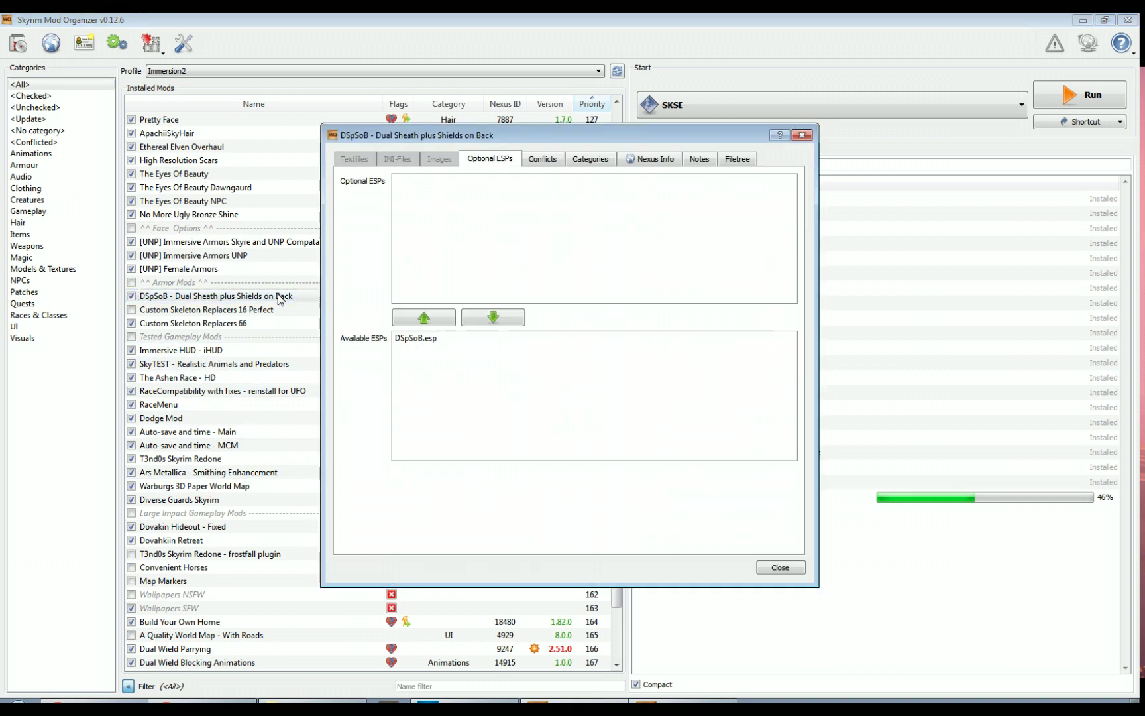
pyautogui.click(551, 156)
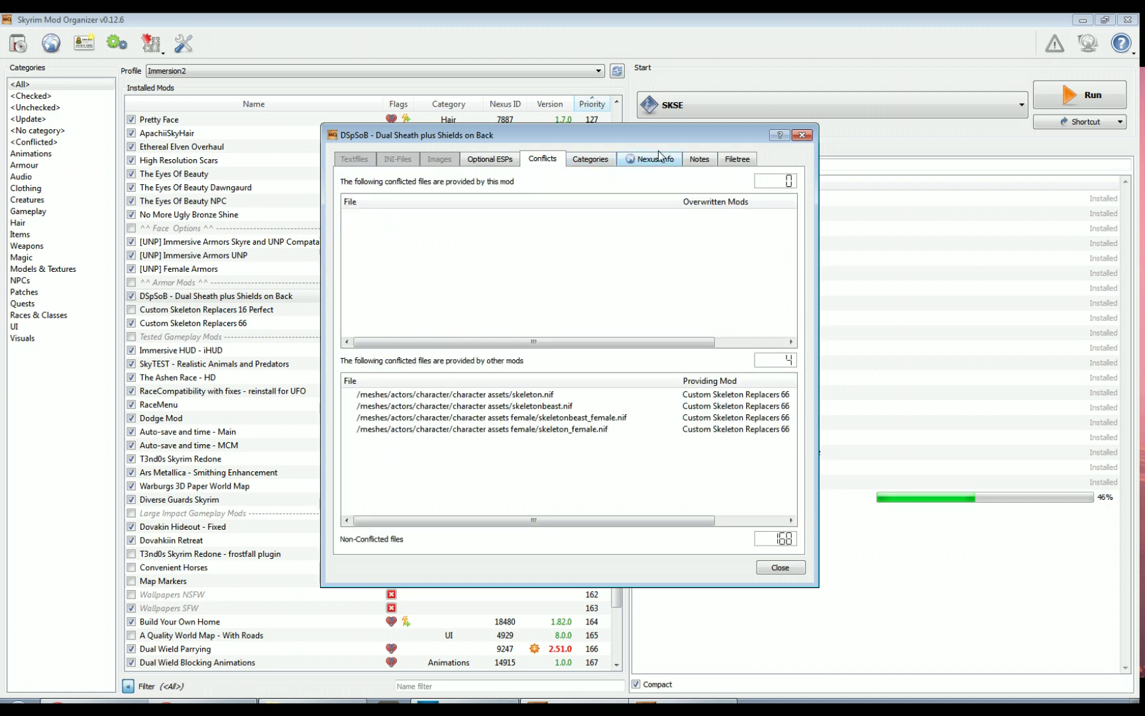
pyautogui.click(584, 162)
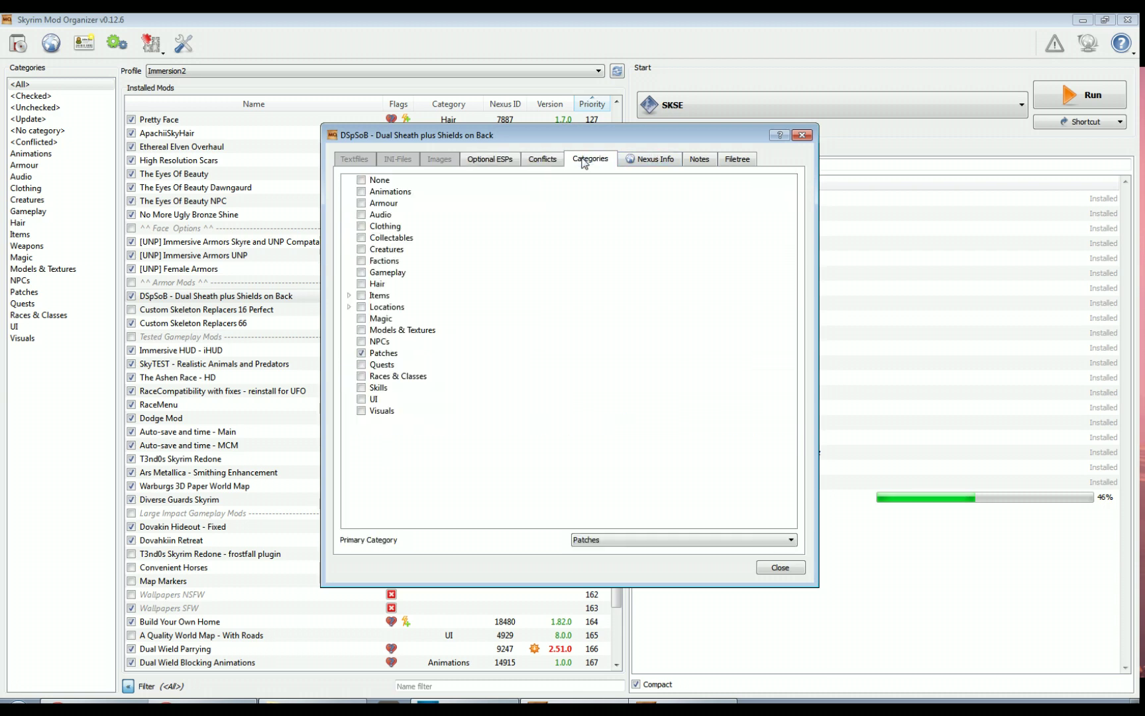
pyautogui.click(658, 159)
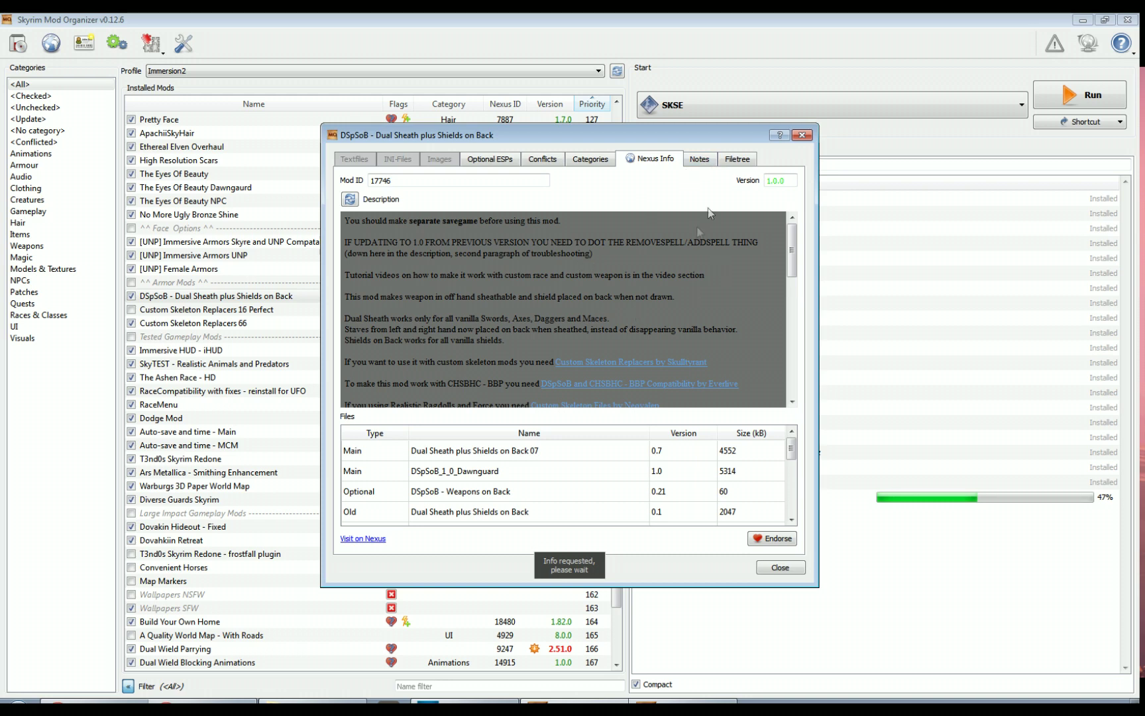
# Check the DSpSoB mod's notes, expand the meshes and scripts folders in its file tree, and close its information
pyautogui.click(700, 161)
pyautogui.click(756, 159)
pyautogui.doubleClick(385, 197)
pyautogui.click(348, 319)
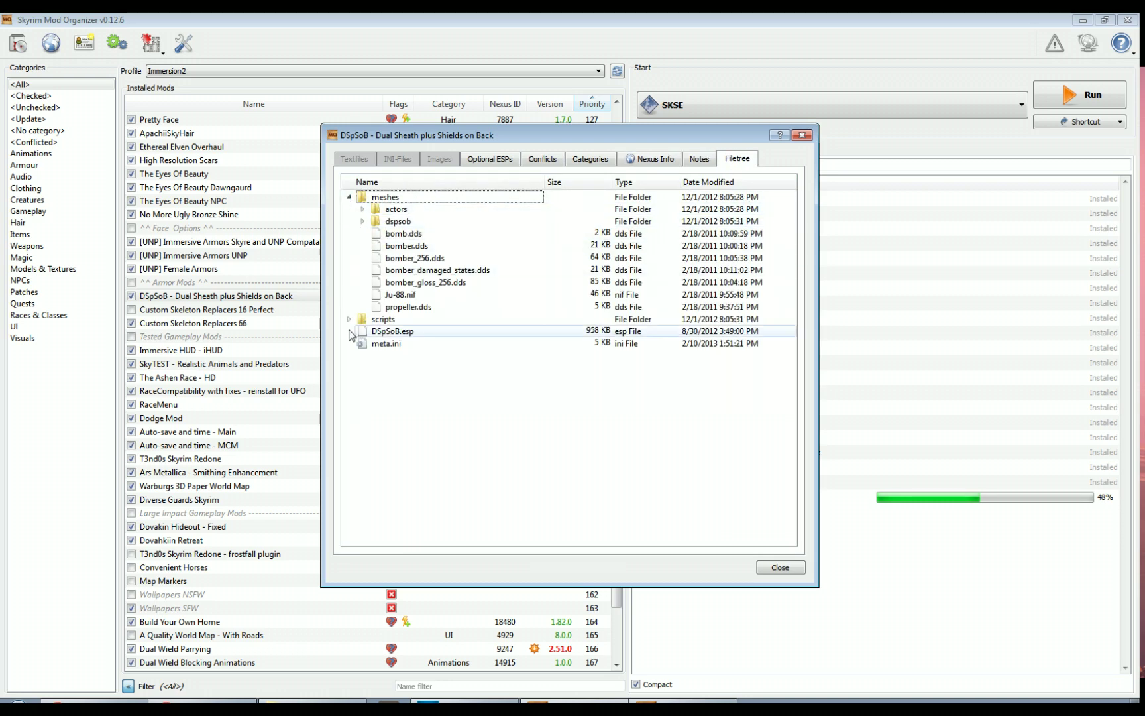
pyautogui.click(362, 208)
pyautogui.click(363, 233)
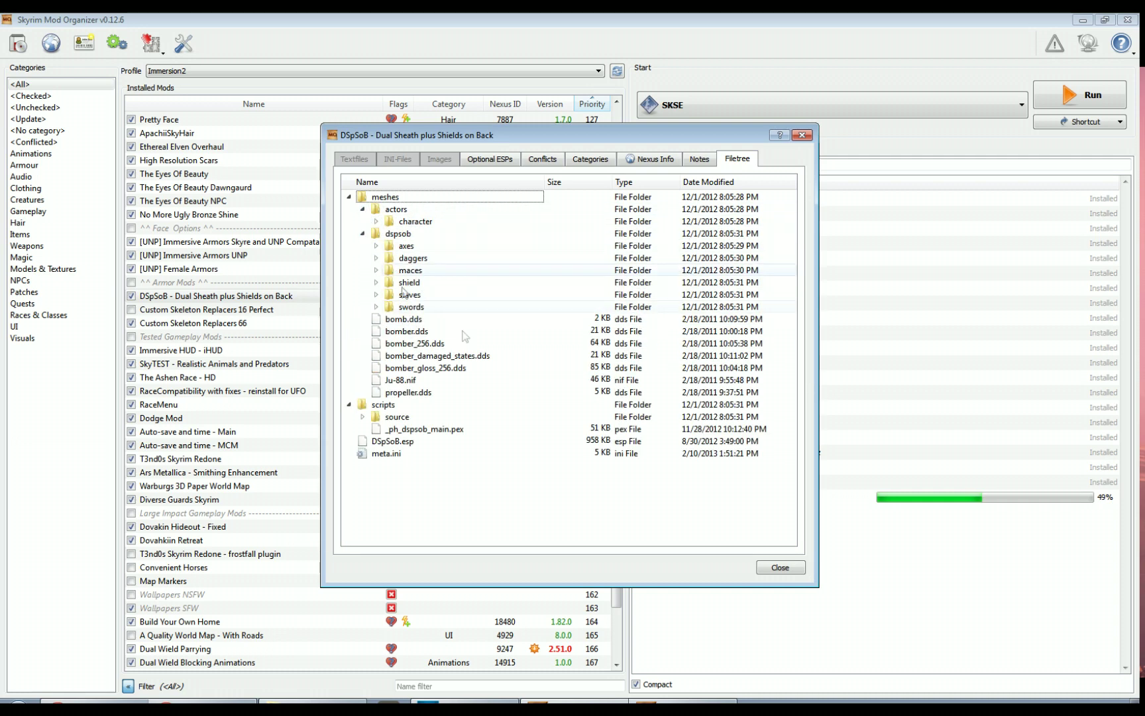
pyautogui.click(791, 569)
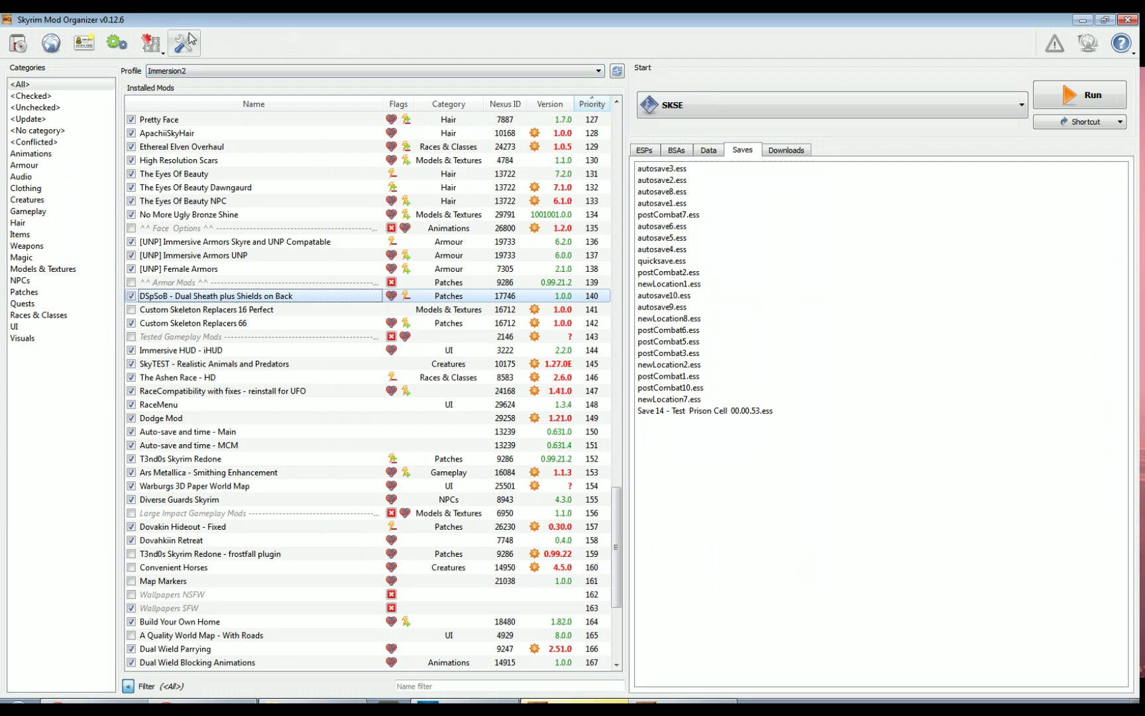
# Open the Ini Editor and look through the profile's skyrim.ini
pyautogui.click(149, 49)
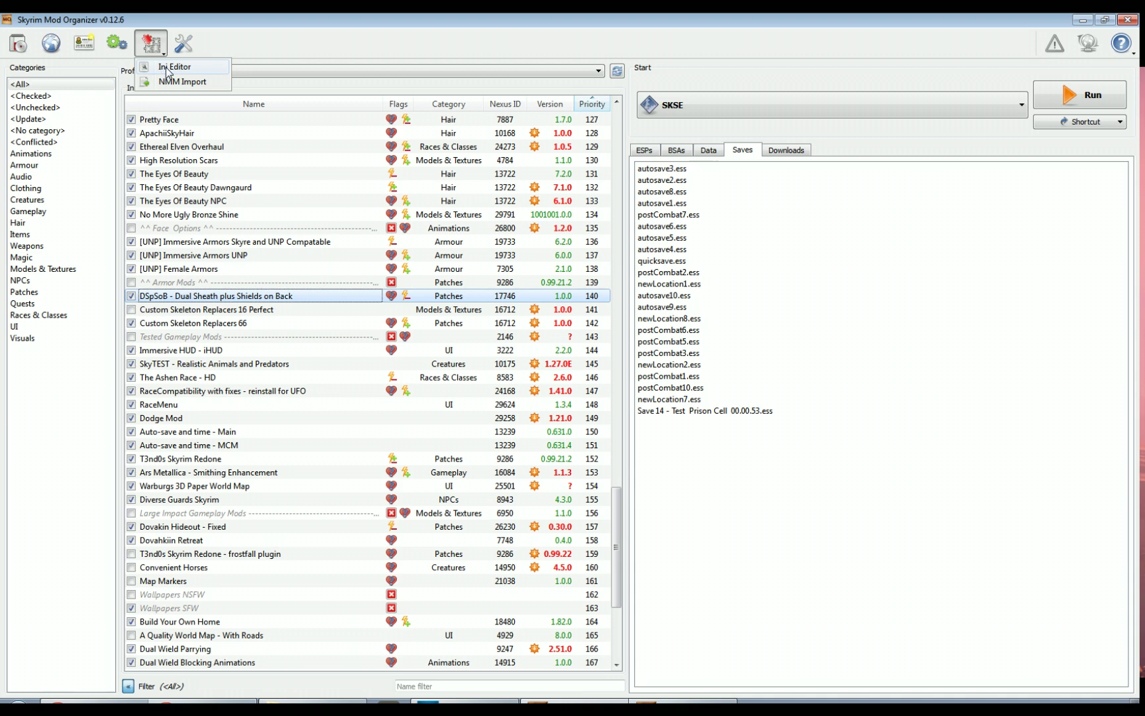
pyautogui.click(167, 73)
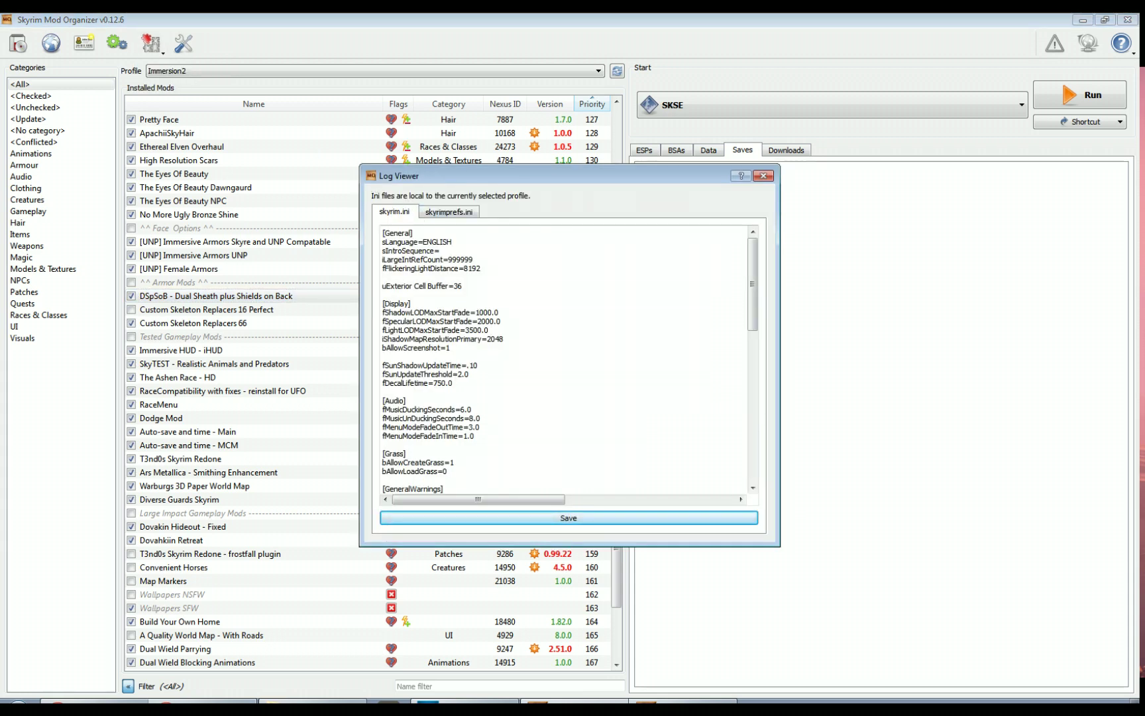
pyautogui.moveTo(752, 294); pyautogui.dragTo(752, 223)
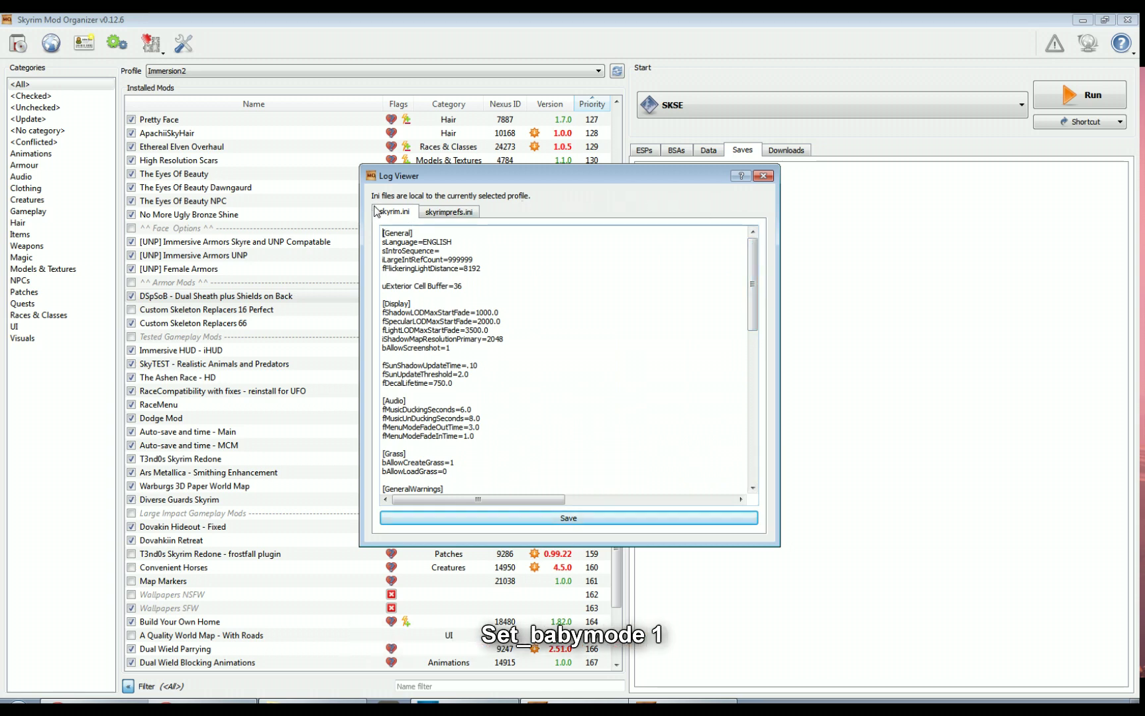
# Search skyrimprefs.ini for "gamma", look over both ini files and close the Ini Editor without saving
pyautogui.click(462, 220)
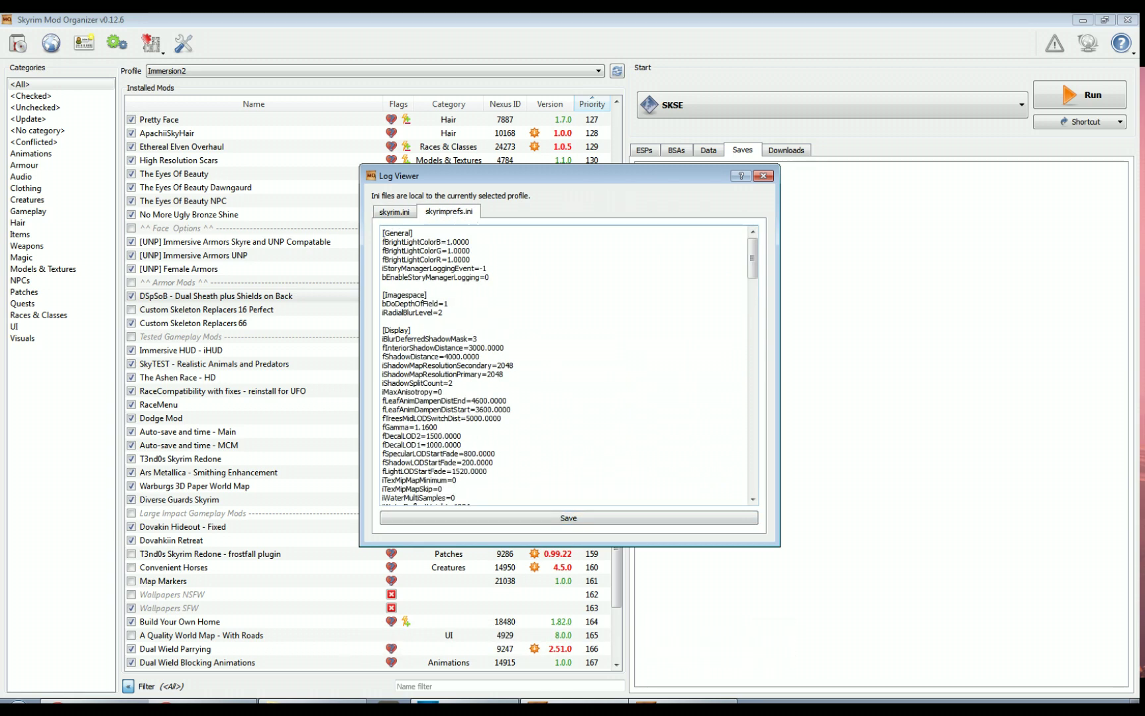
pyautogui.hotkey('ctrl', 'f')
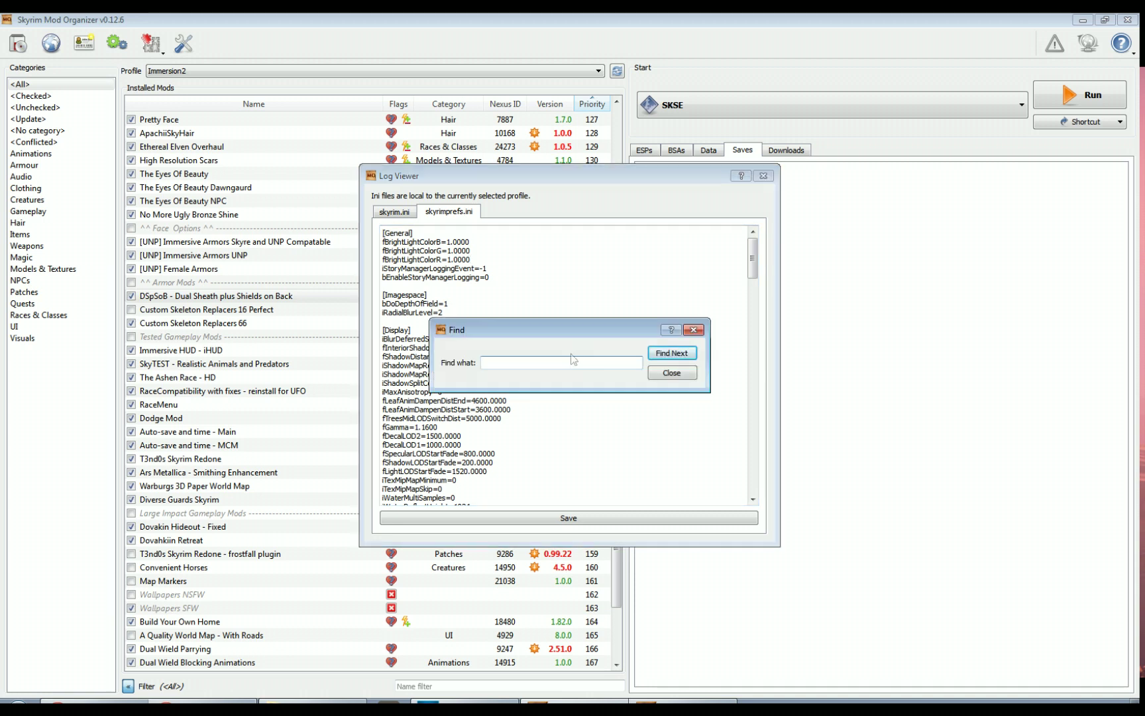
pyautogui.write('gamma')
pyautogui.press('Return')
pyautogui.moveTo(753, 260)
pyautogui.mouseDown()
pyautogui.moveTo(758, 480)
pyautogui.moveTo(761, 258)
pyautogui.mouseUp()
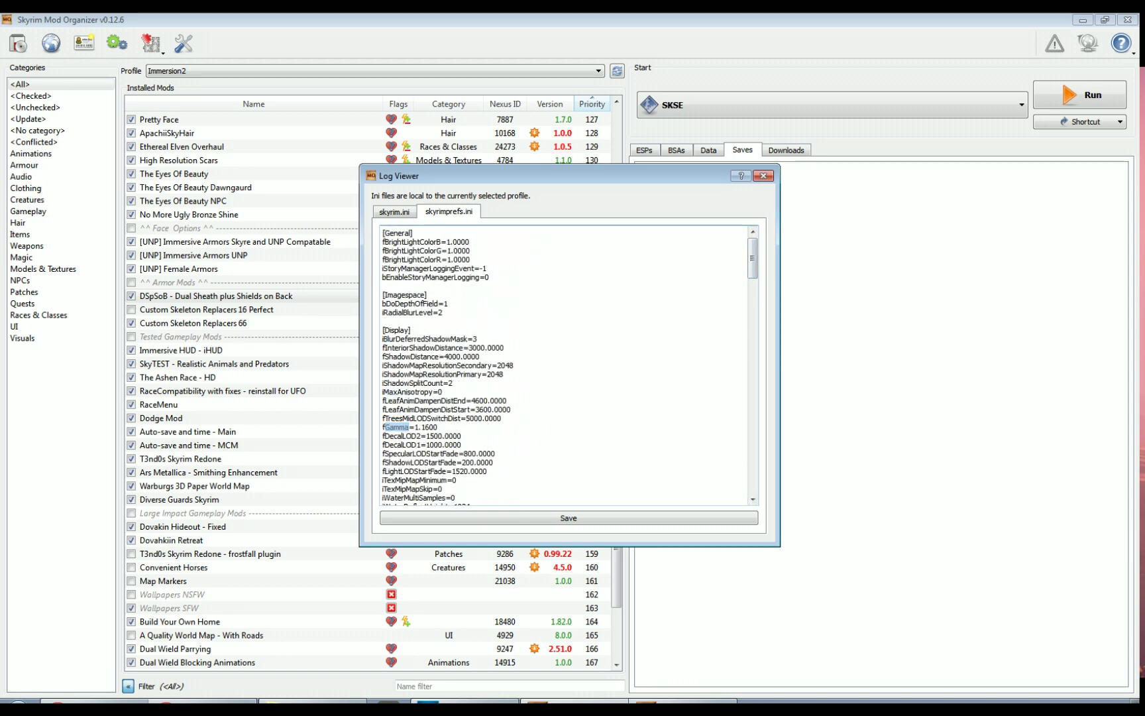
pyautogui.click(442, 312)
pyautogui.click(395, 212)
pyautogui.click(464, 213)
pyautogui.click(764, 176)
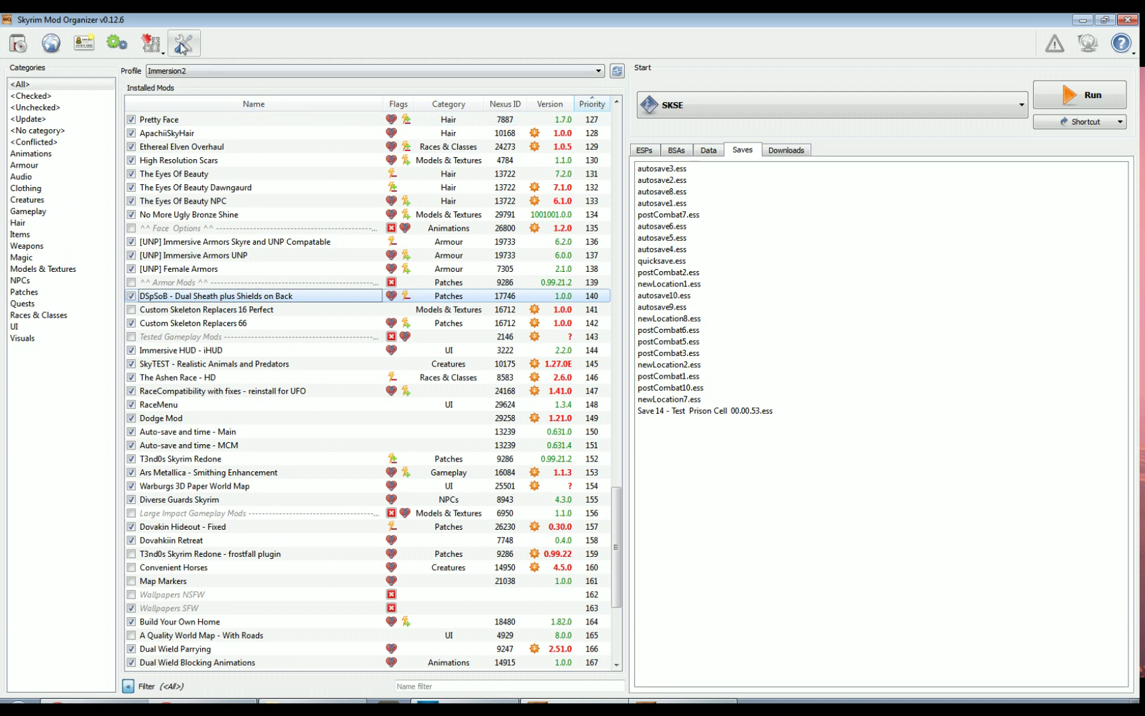
# Turn off Automatic Archive Invalidation for the Immersion2 profile
pyautogui.click(83, 46)
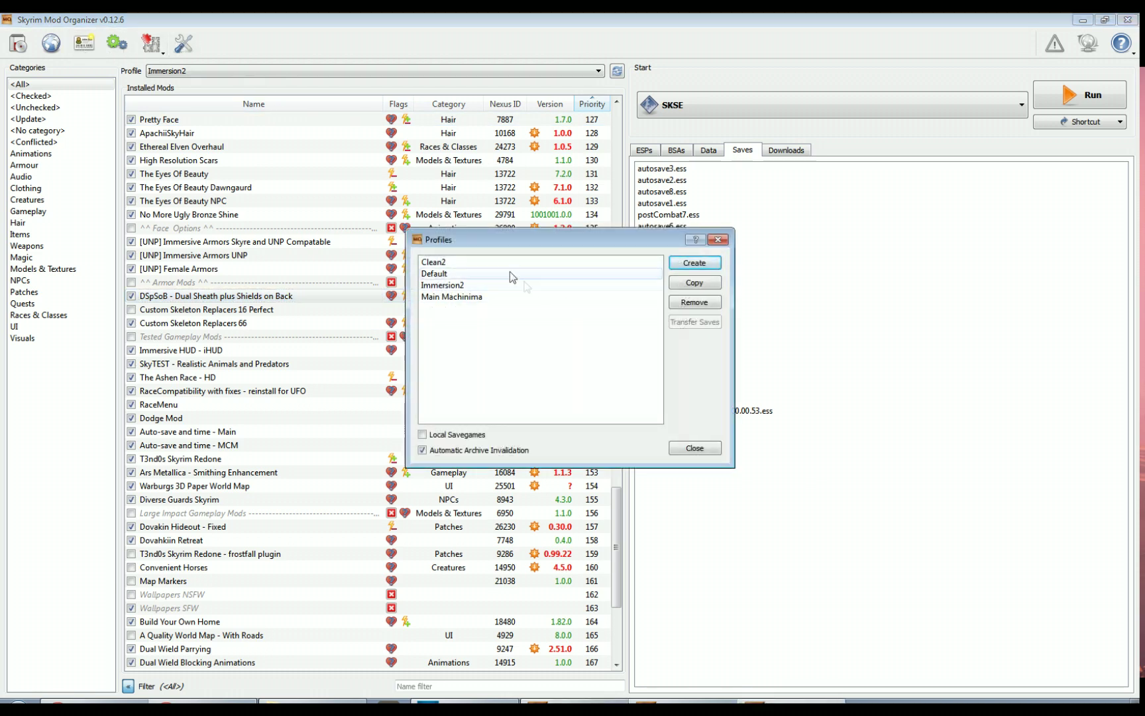
pyautogui.click(441, 450)
pyautogui.click(449, 286)
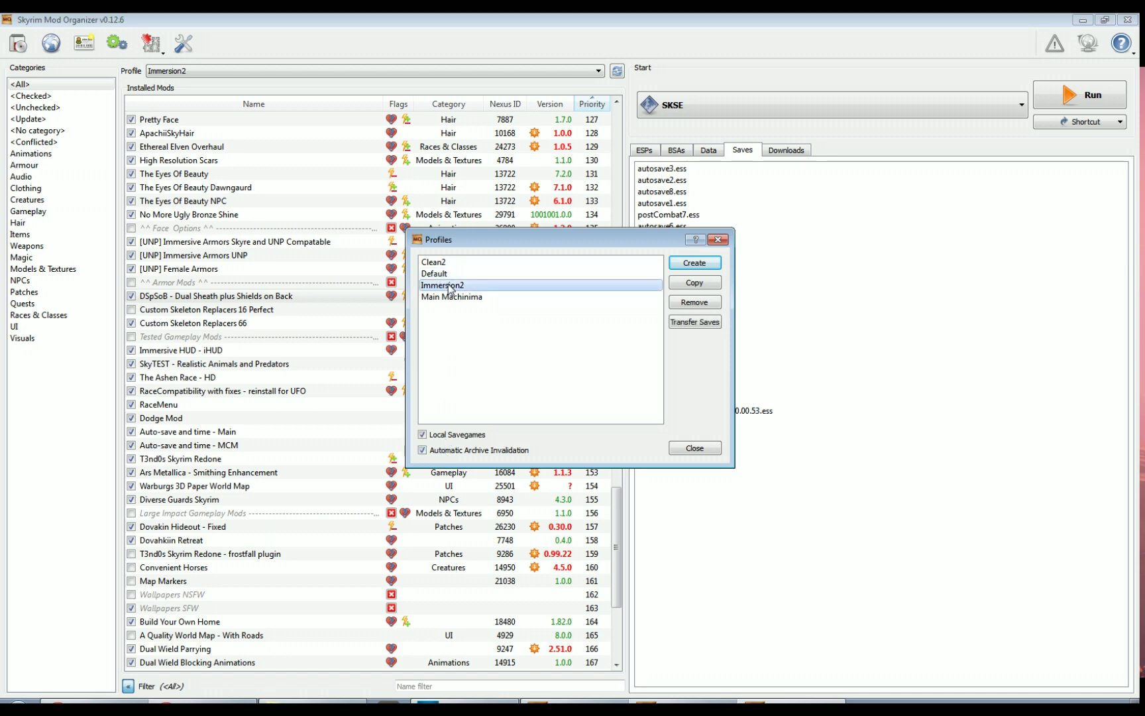
pyautogui.click(451, 452)
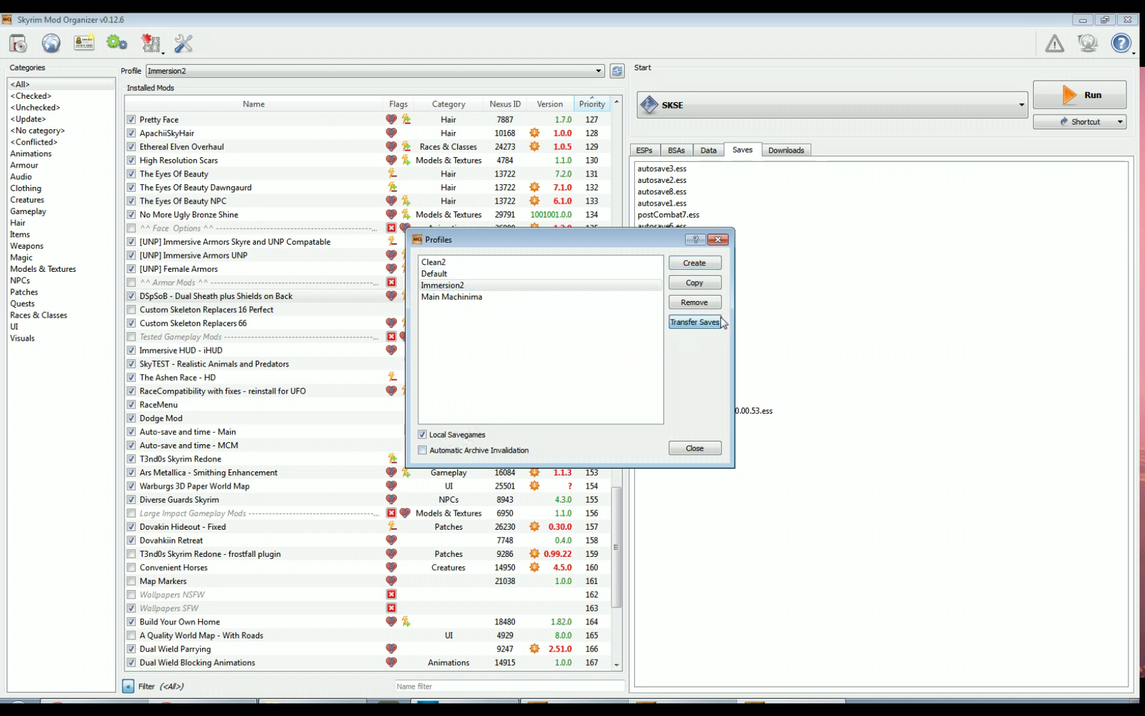
# View the saves of the Test profile character in Immersion2's save transfer and close the profile dialogs without transferring anything
pyautogui.click(693, 322)
pyautogui.click(613, 206)
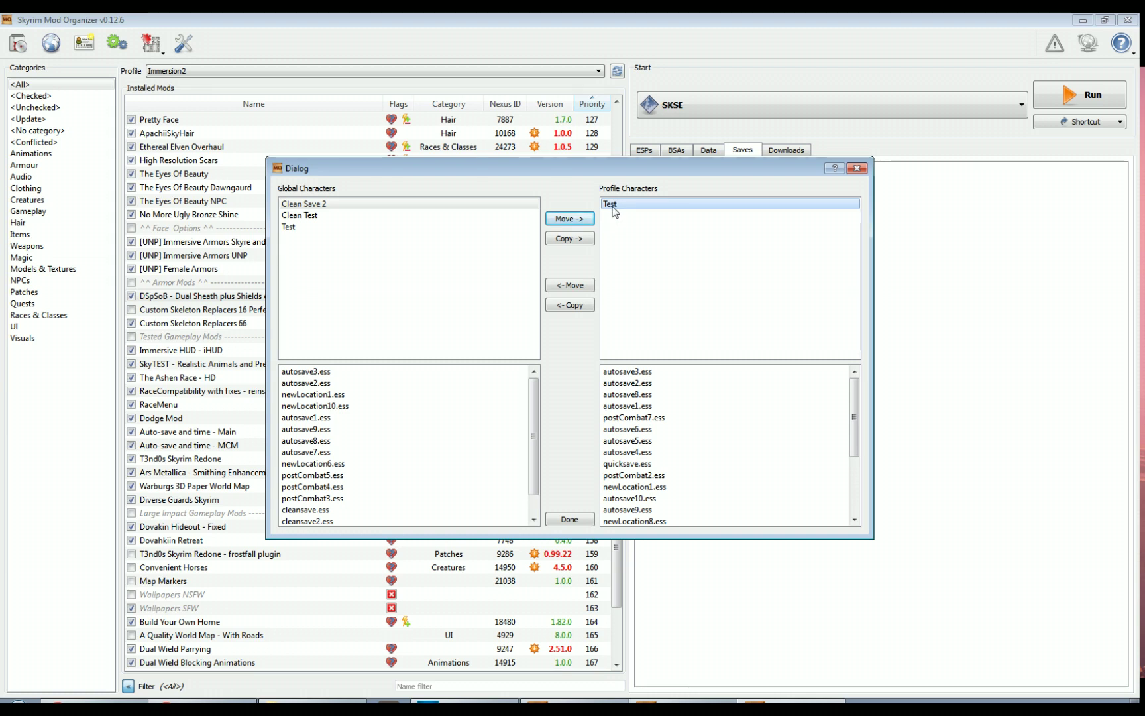
pyautogui.click(856, 168)
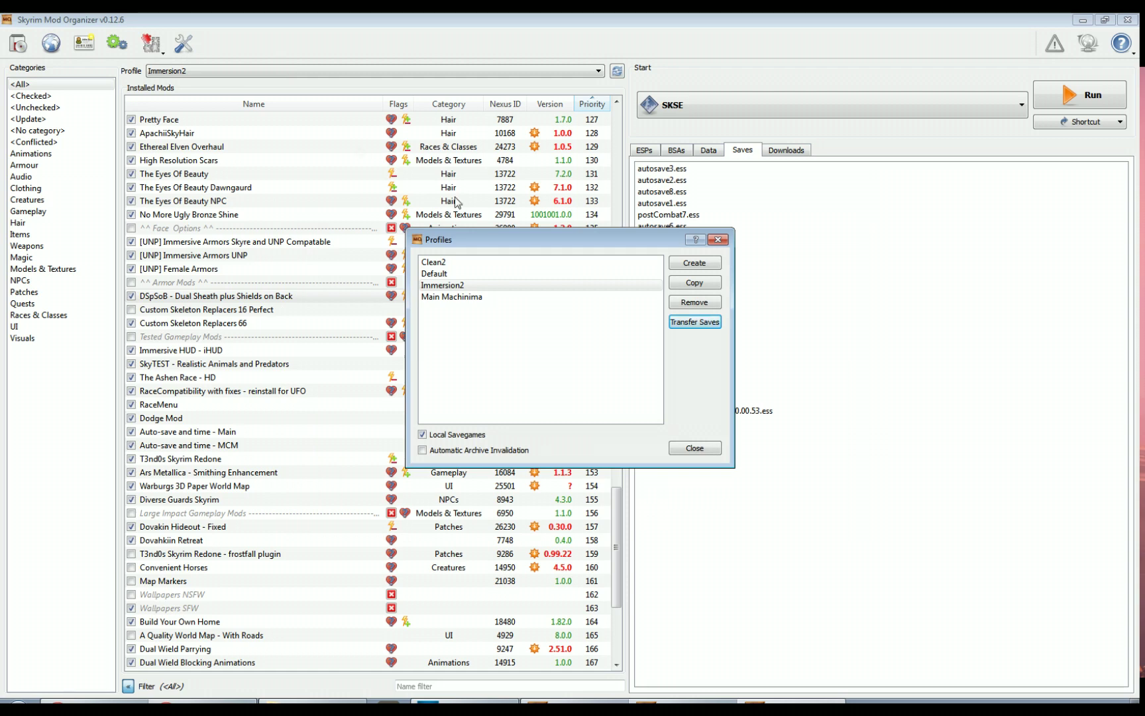
pyautogui.click(694, 448)
# Review the general, installer, Nexus, plugin and workaround settings, and close the settings
pyautogui.click(186, 48)
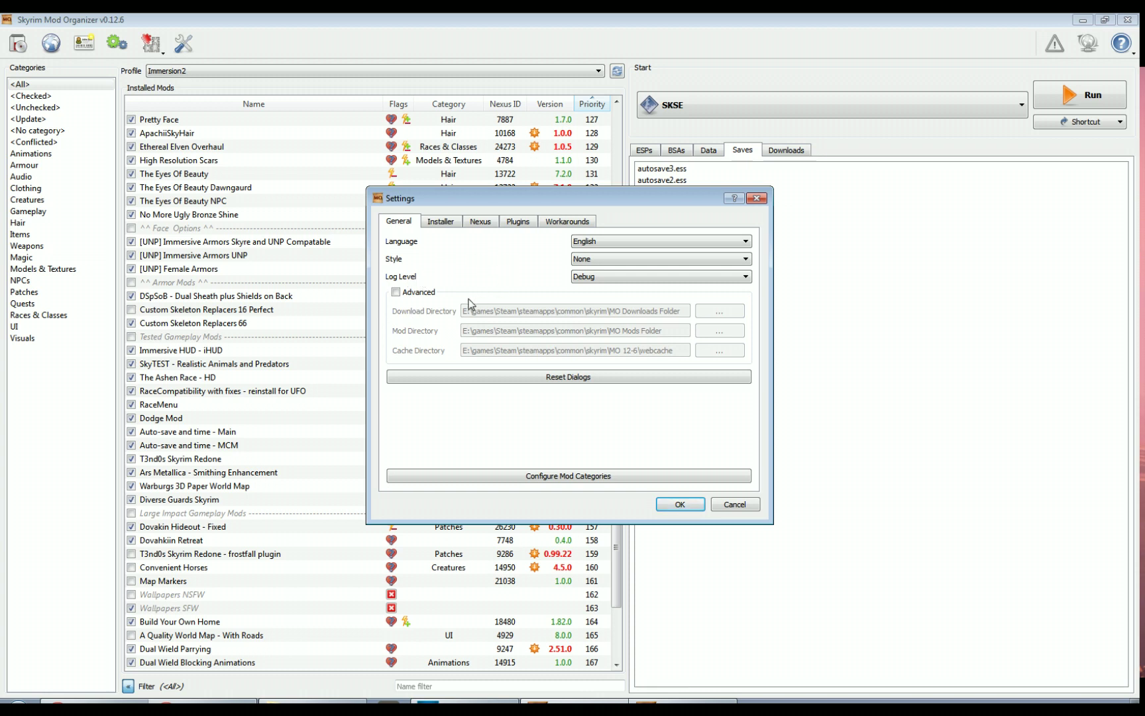
pyautogui.click(441, 222)
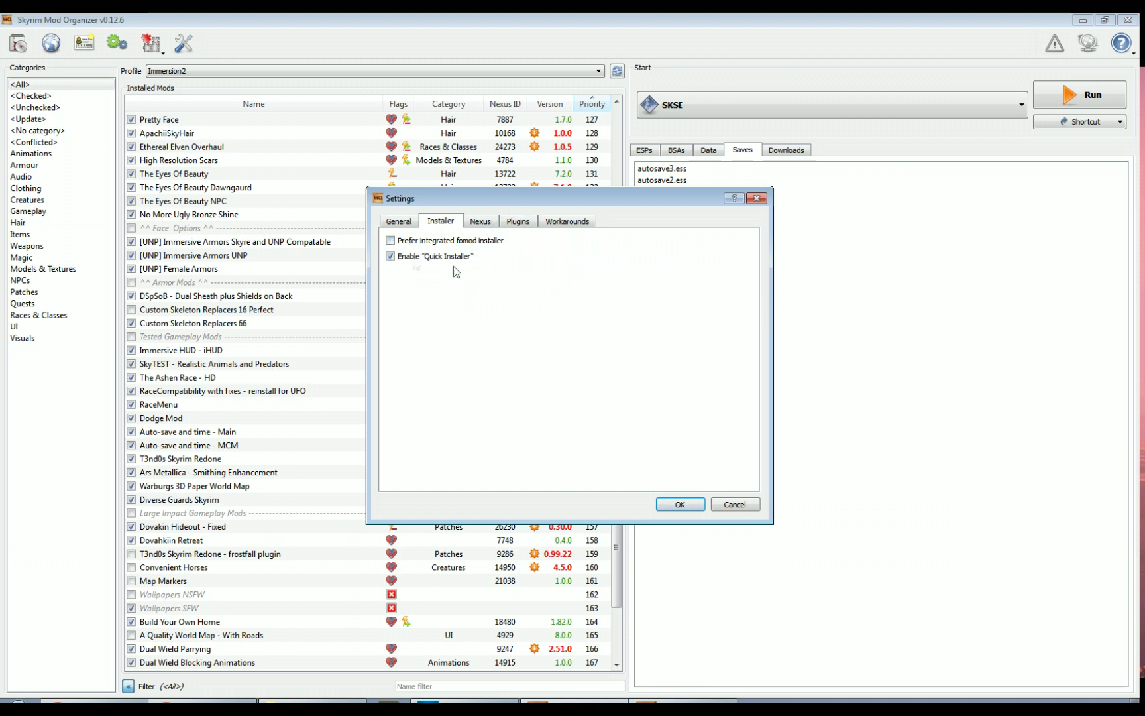
pyautogui.click(490, 223)
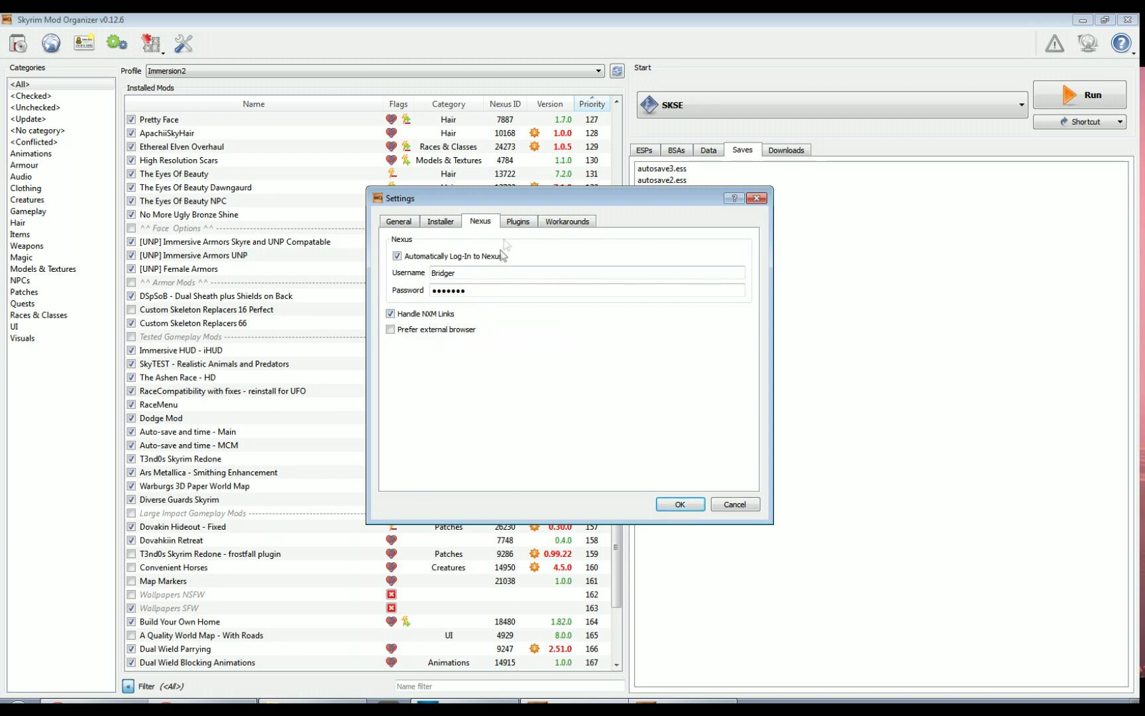
pyautogui.click(518, 222)
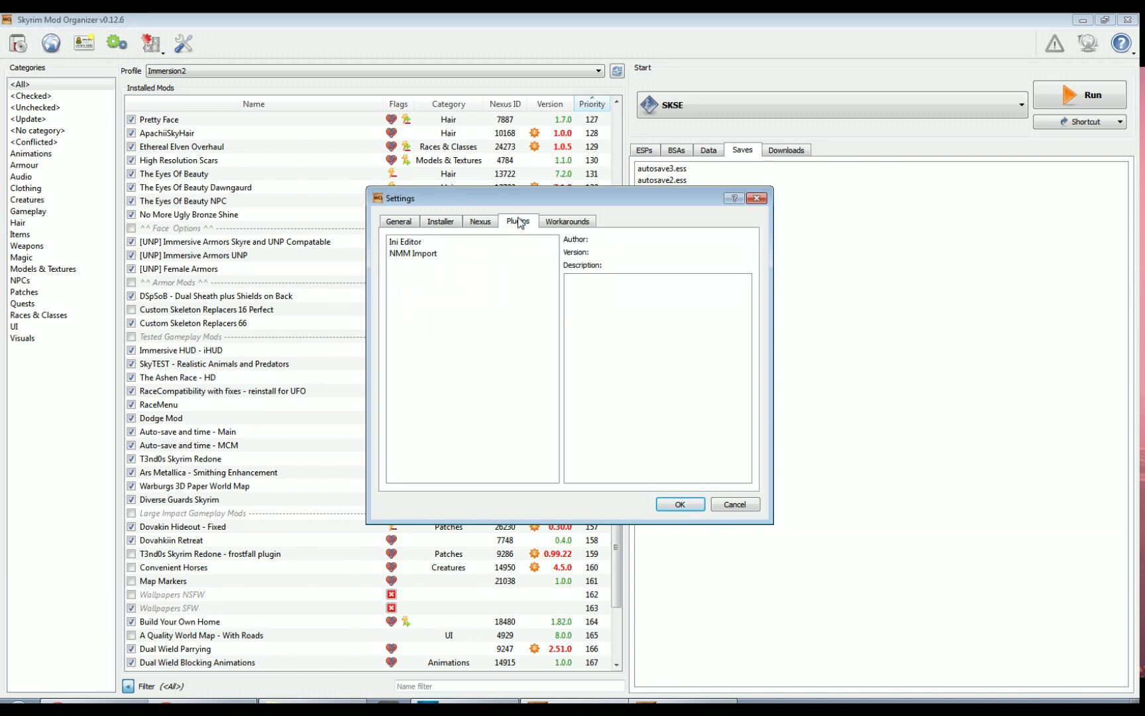
pyautogui.click(567, 221)
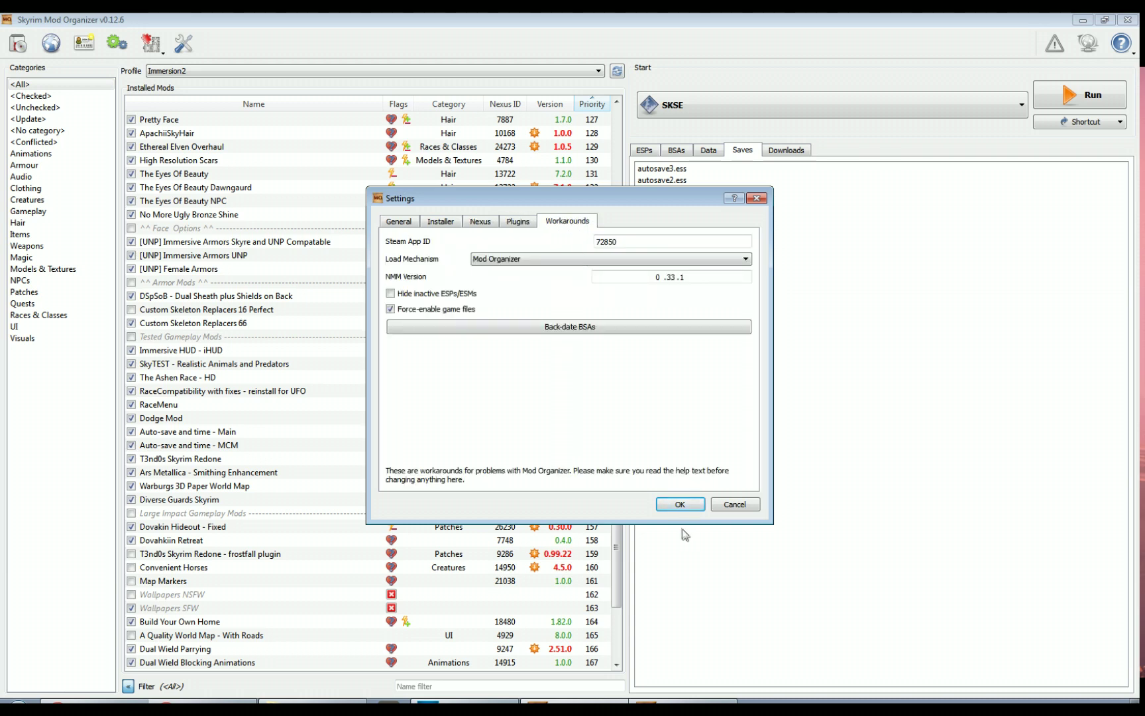
pyautogui.click(682, 507)
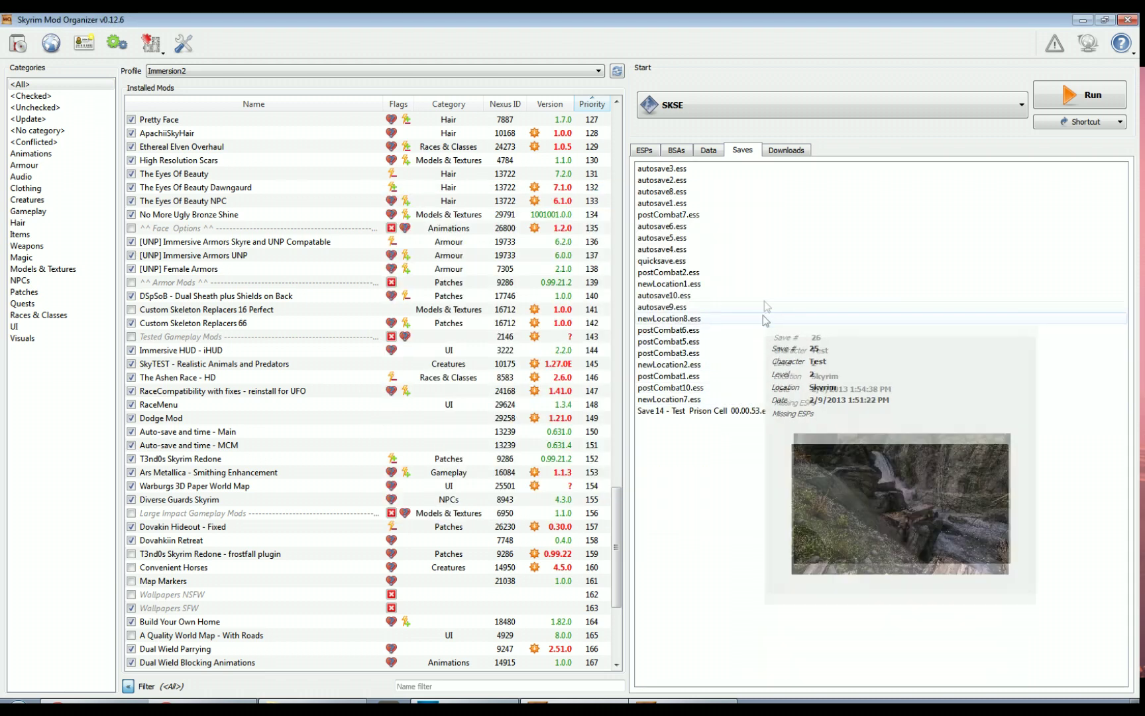
# Preview the details of the autosave3.ess save game
pyautogui.moveTo(692, 175)
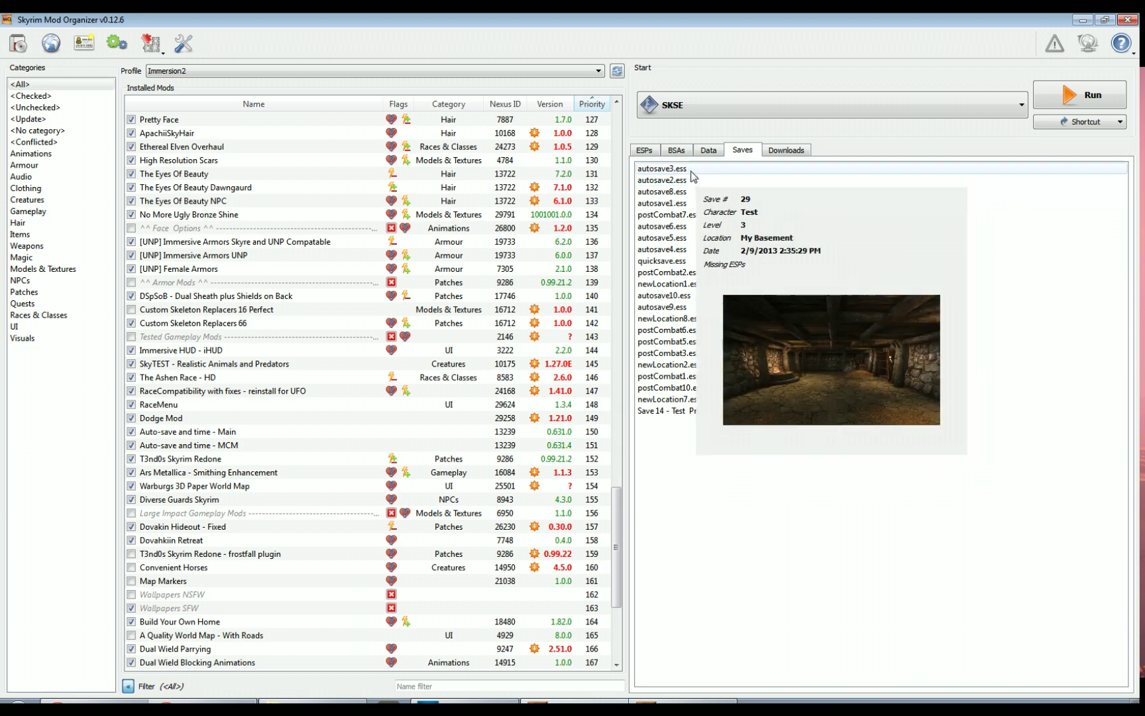